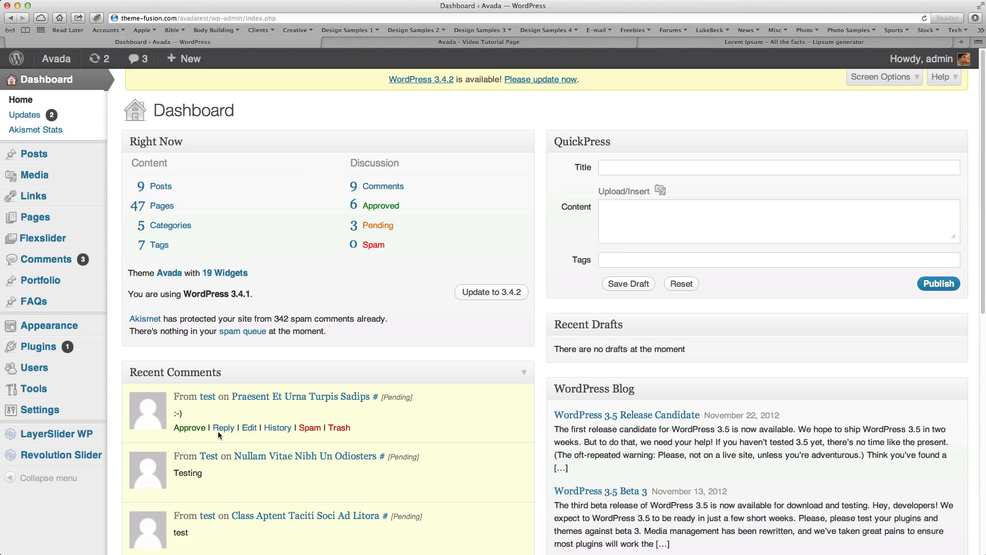
Open the LayerSlider WP slider list and start adding a new slider.
scroll(195, 432, down, 1)
click(53, 432)
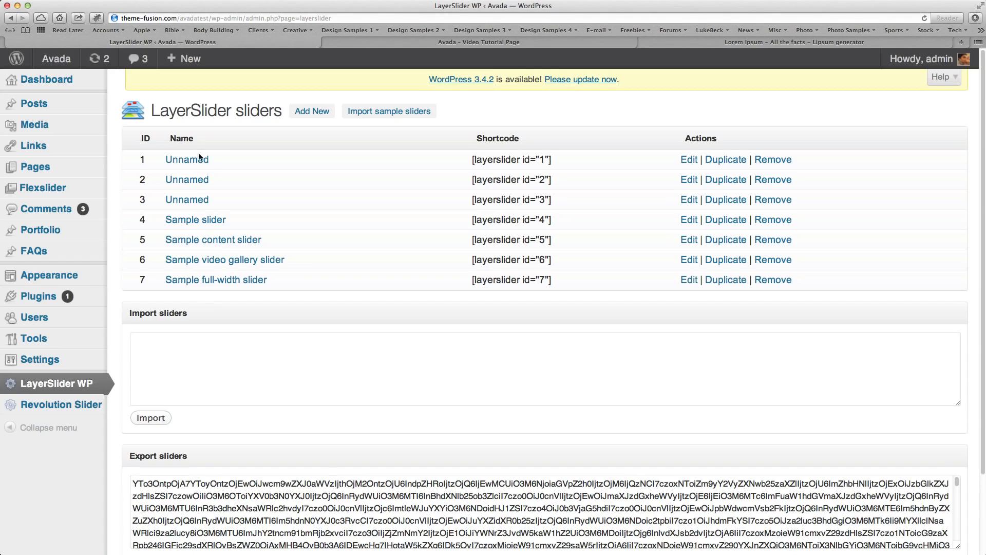
click(311, 114)
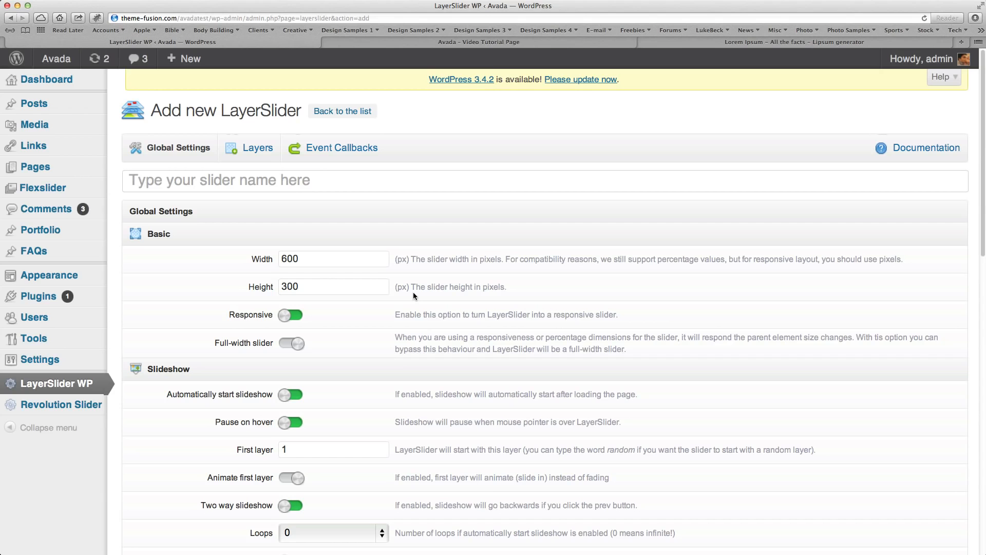
Set the new slider's width to 940 px and its height to 434 px.
scroll(413, 292, down, 7)
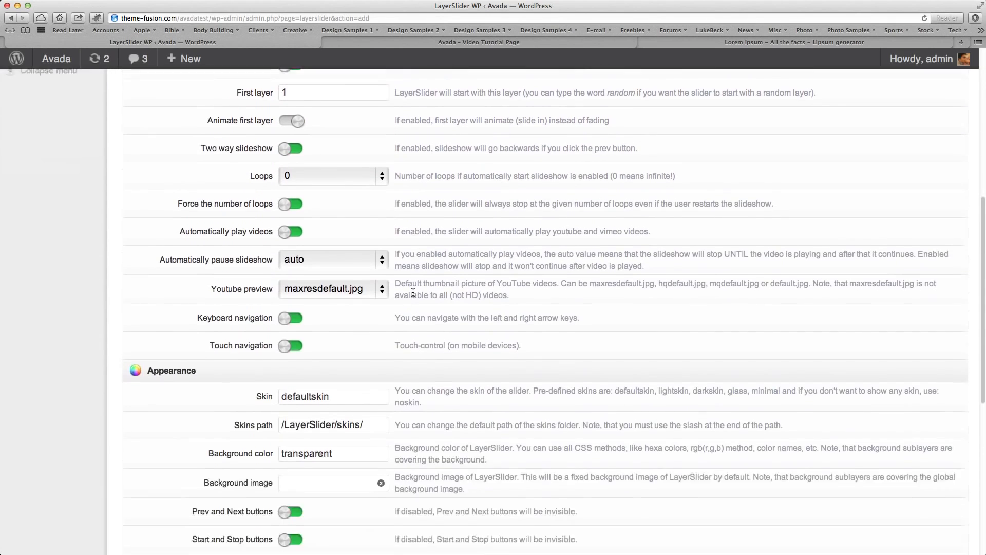
scroll(412, 291, up, 4)
scroll(412, 292, up, 3)
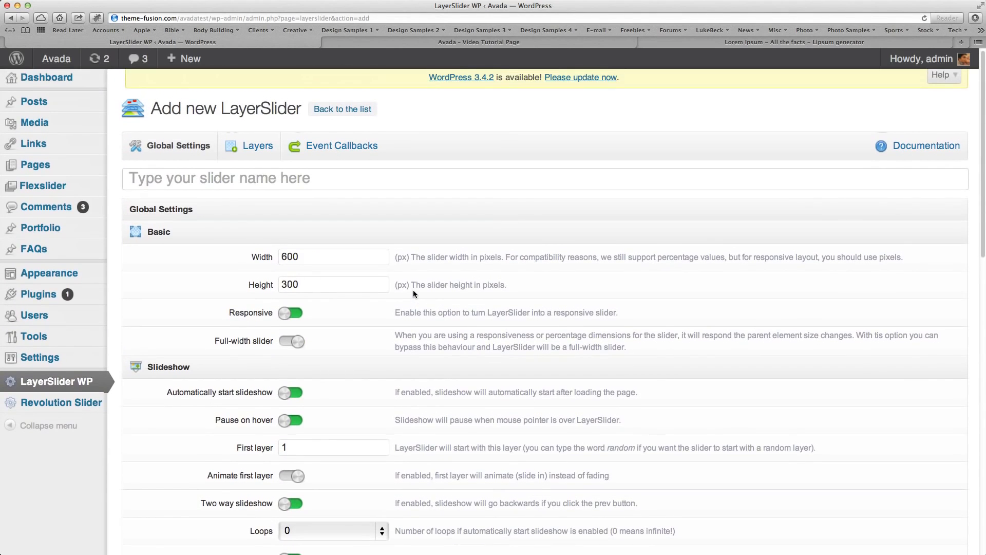
double_click(315, 256)
text(940)
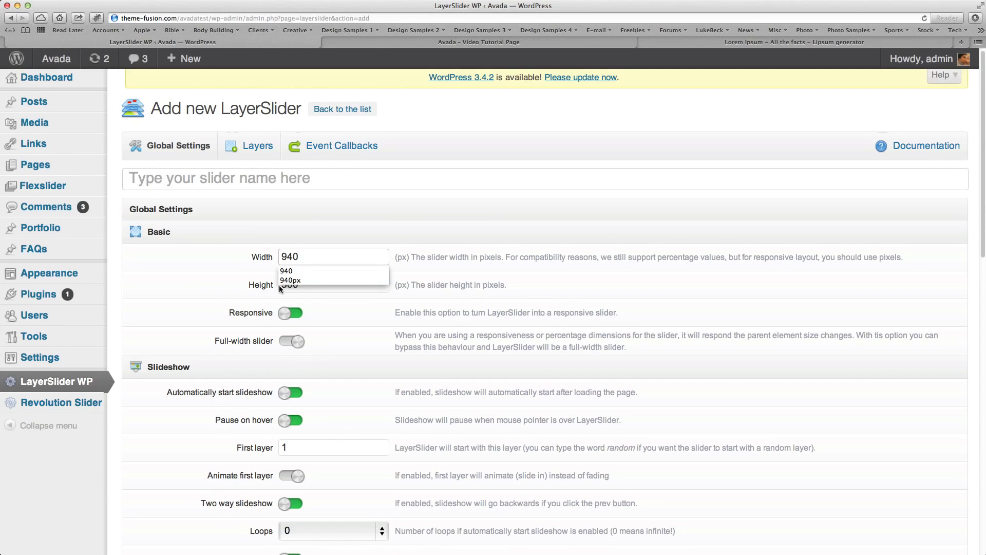
double_click(288, 285)
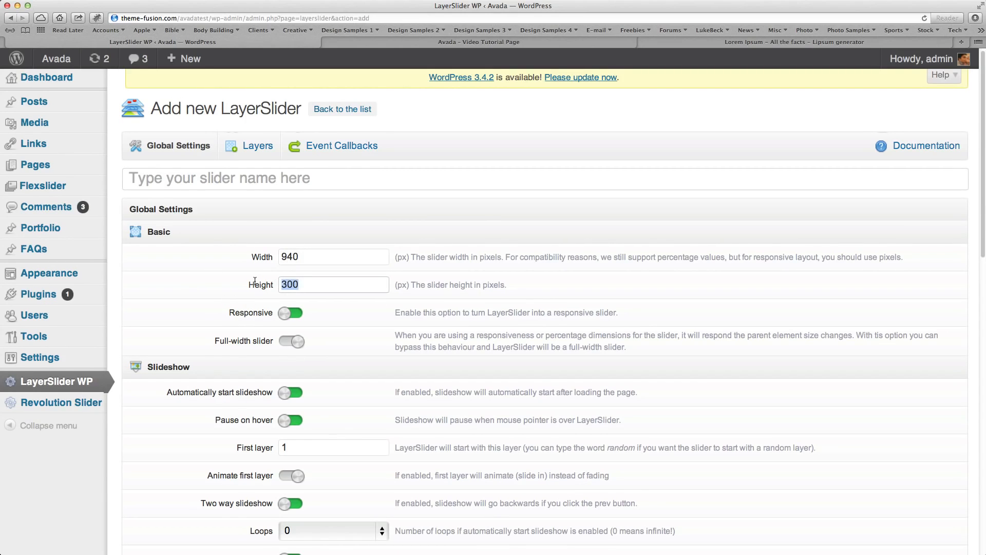
text(434)
click(191, 287)
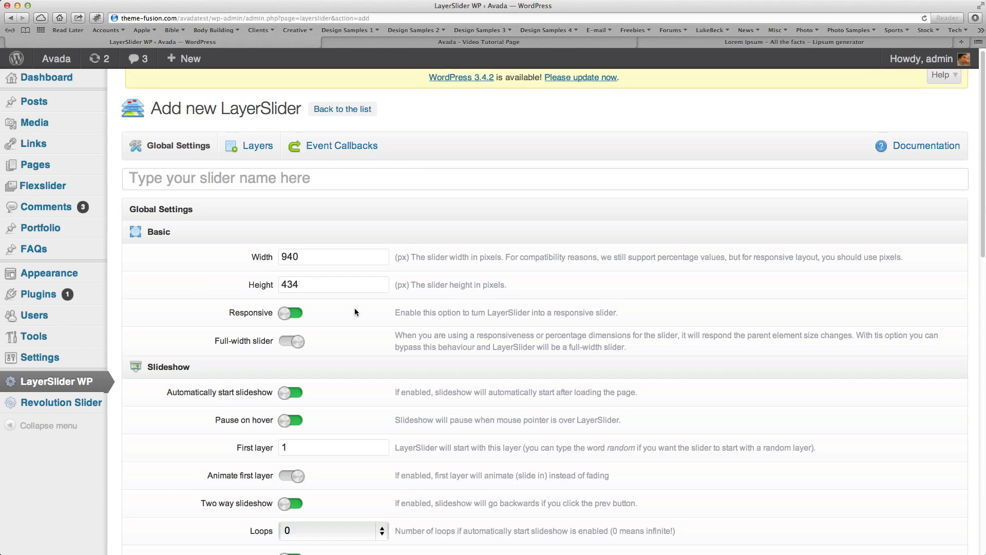
Enable the option to animate the first layer in the slideshow settings.
scroll(333, 313, down, 3)
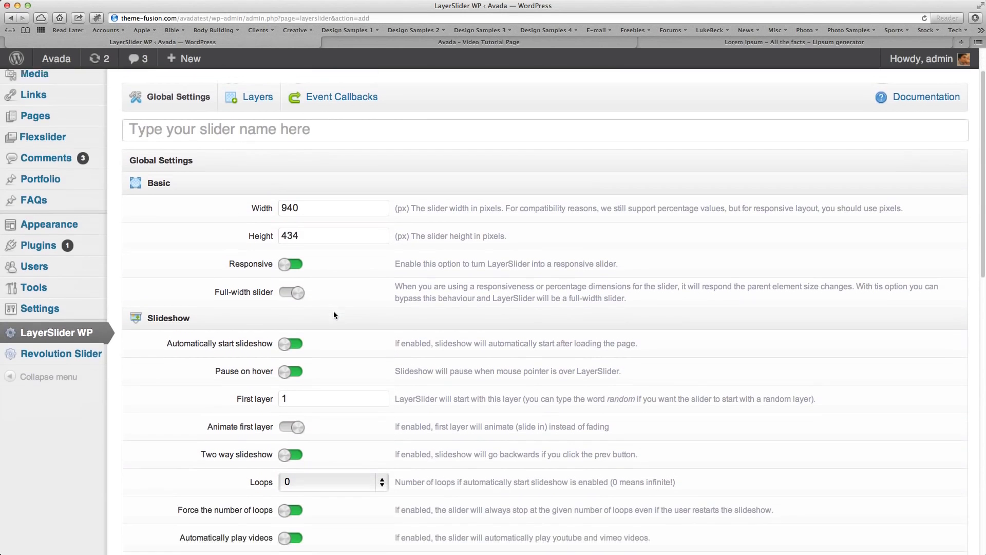
scroll(335, 313, down, 4)
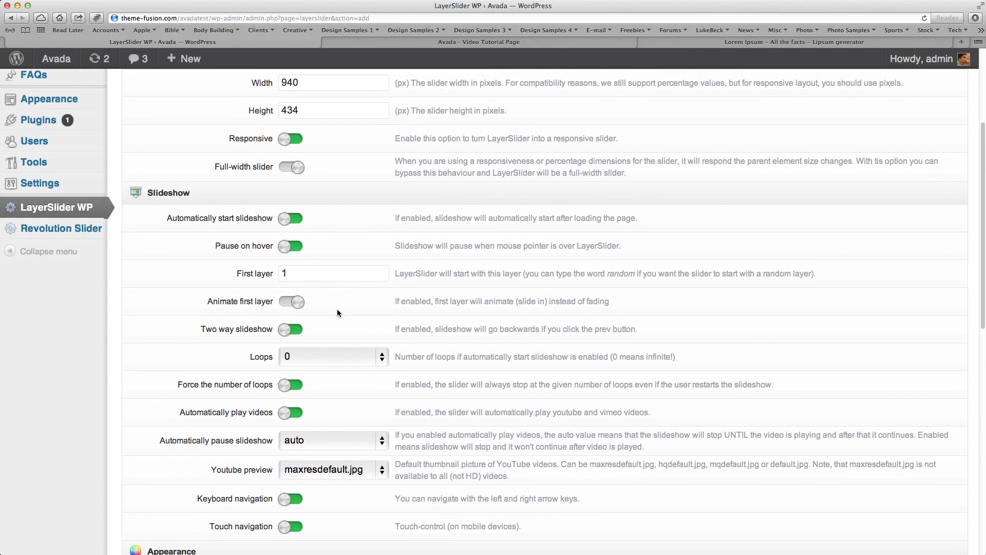
scroll(337, 309, down, 1)
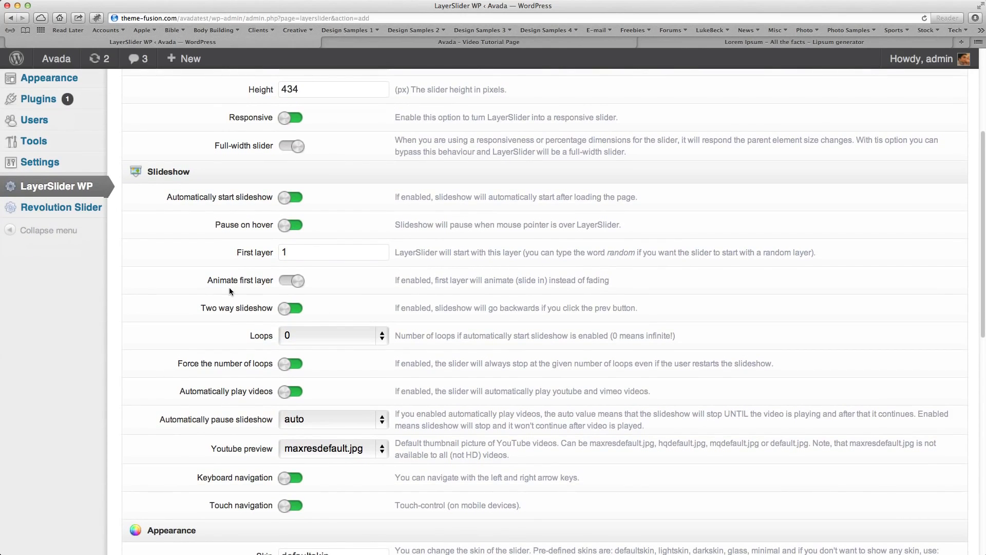
click(297, 280)
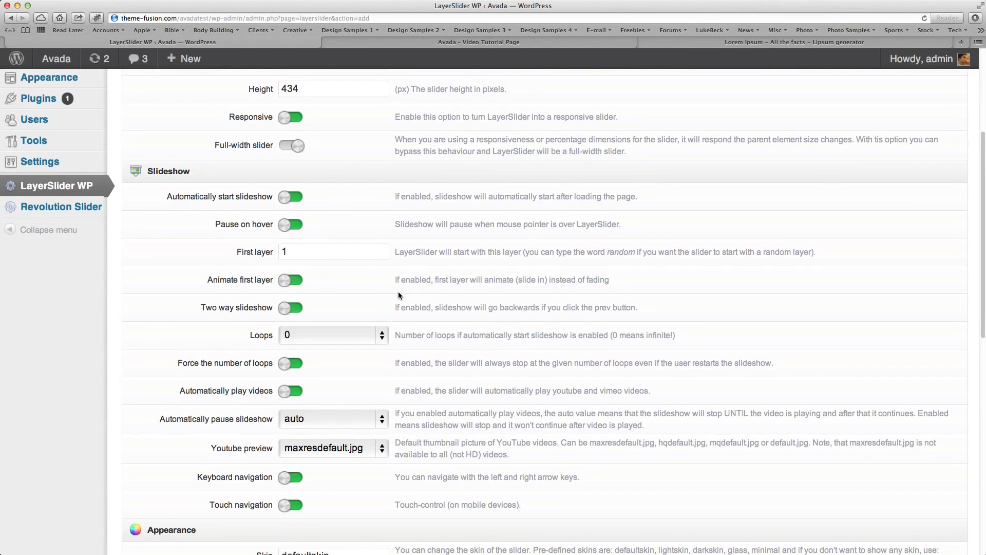
Replace the slider's default skin with avada in the appearance settings.
scroll(399, 291, down, 3)
scroll(439, 323, down, 8)
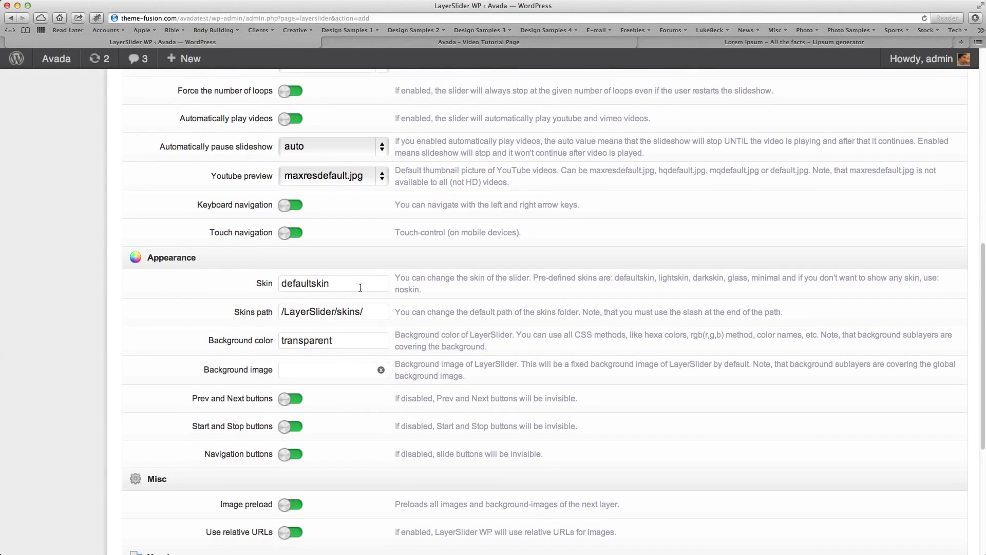
drag(360, 288, 272, 285)
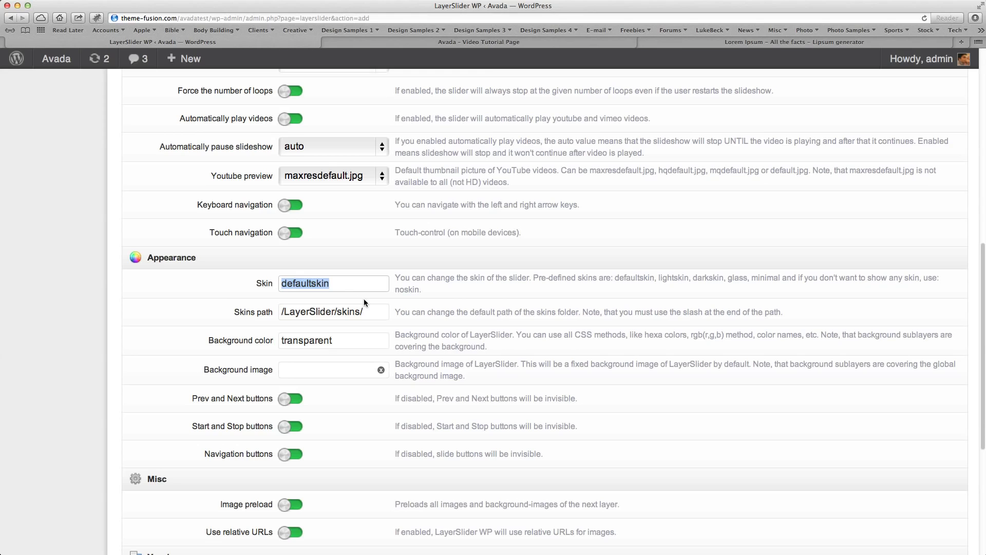
drag(533, 278, 825, 283)
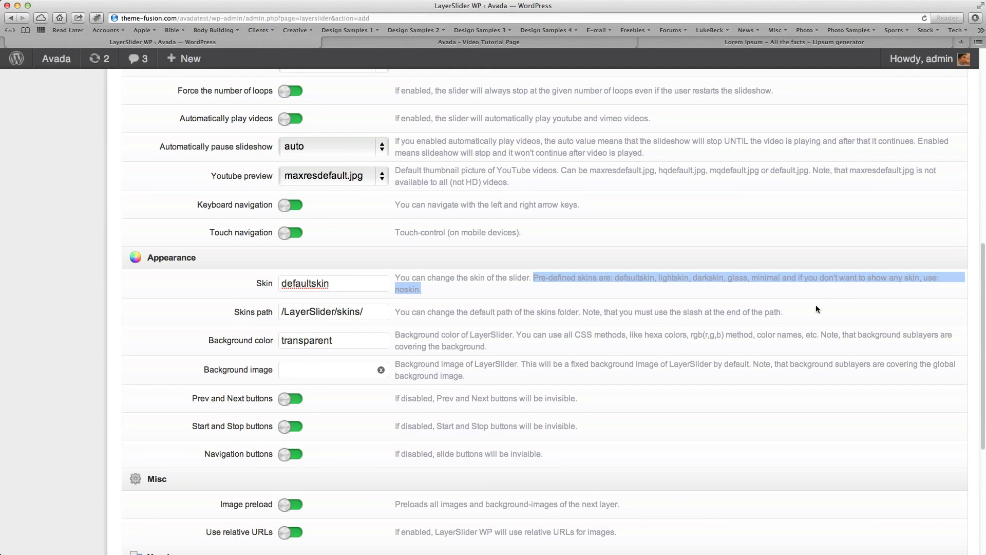
drag(350, 286, 238, 280)
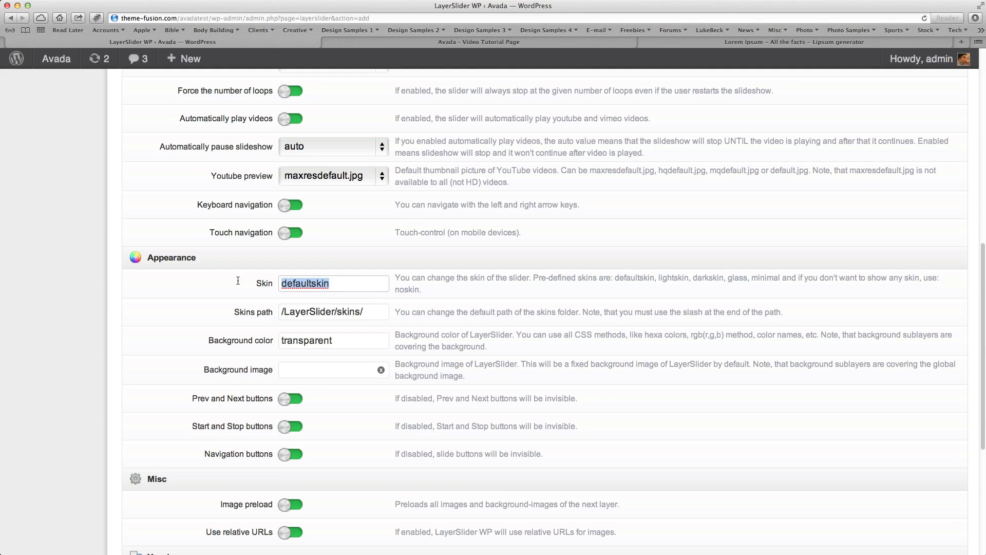
text(avada)
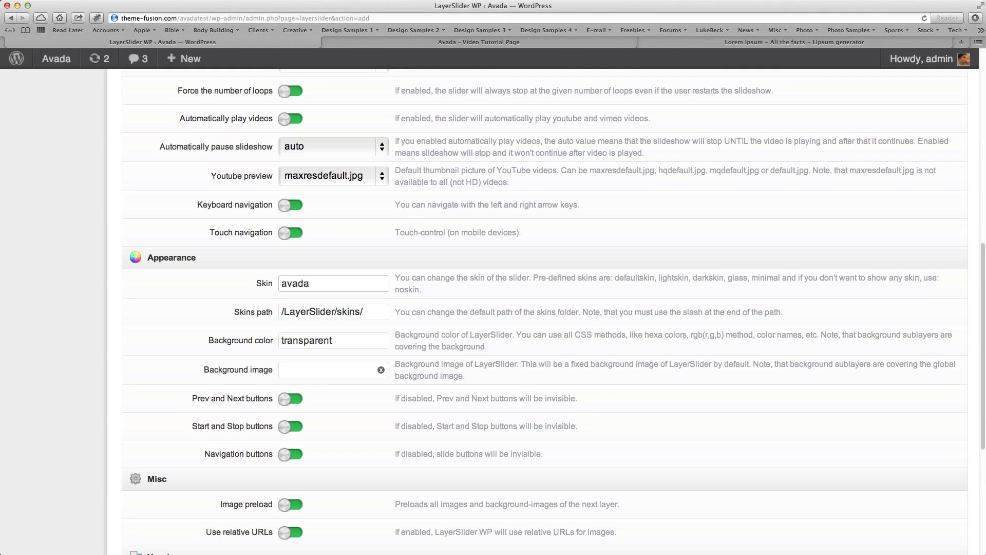
Set the slider's skin to glass.
double_click(308, 283)
text(glss)
key(BackSpace)
key(BackSpace)
key(BackSpace)
text(lass)
Save the new slider and open its layers for editing.
scroll(481, 356, down, 5)
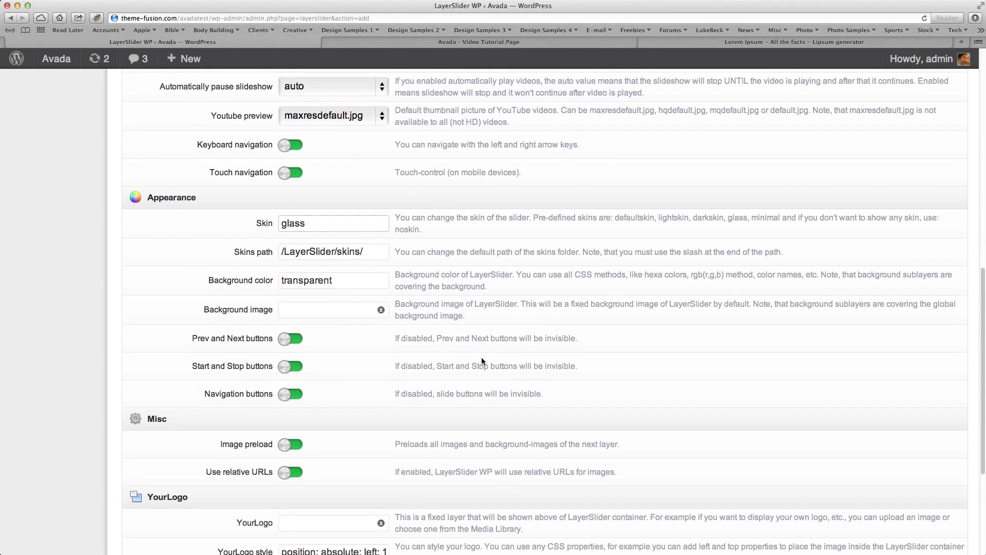
click(170, 480)
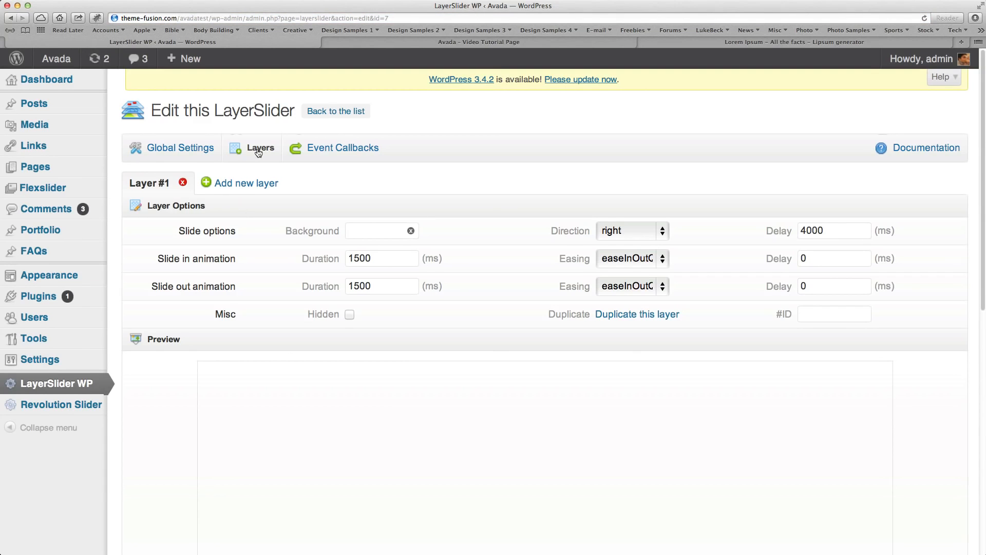
click(180, 152)
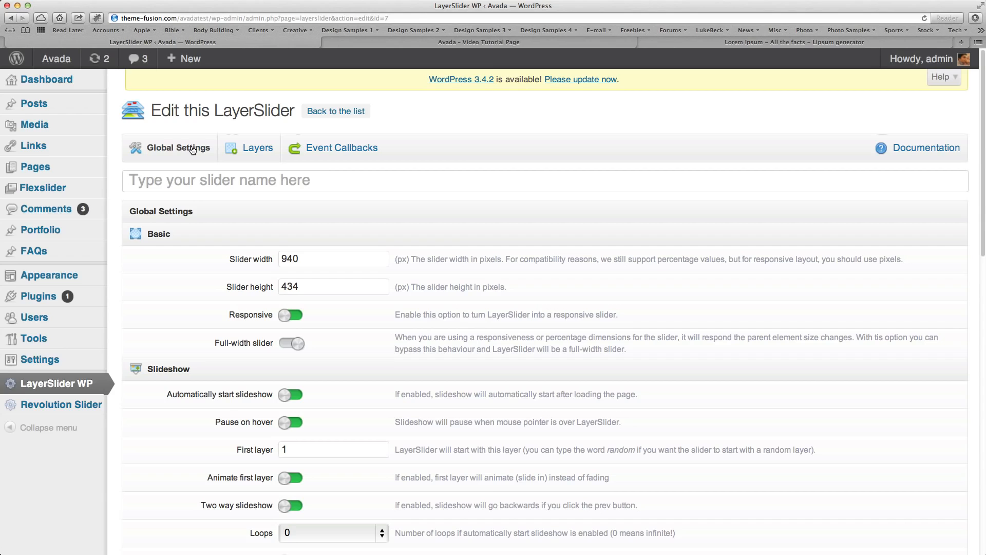
click(255, 148)
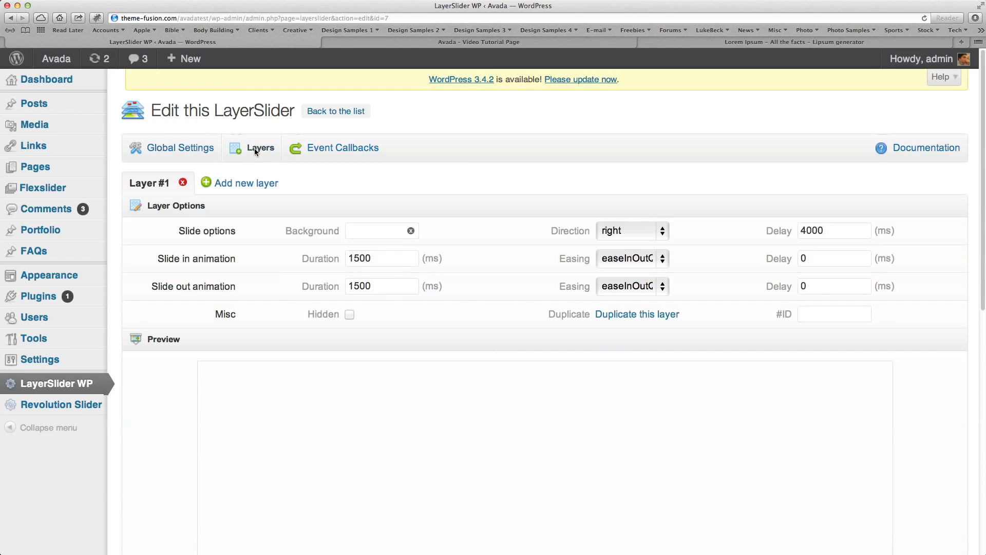
Add a second layer to the slider and return to Layer #1.
scroll(408, 461, down, 1)
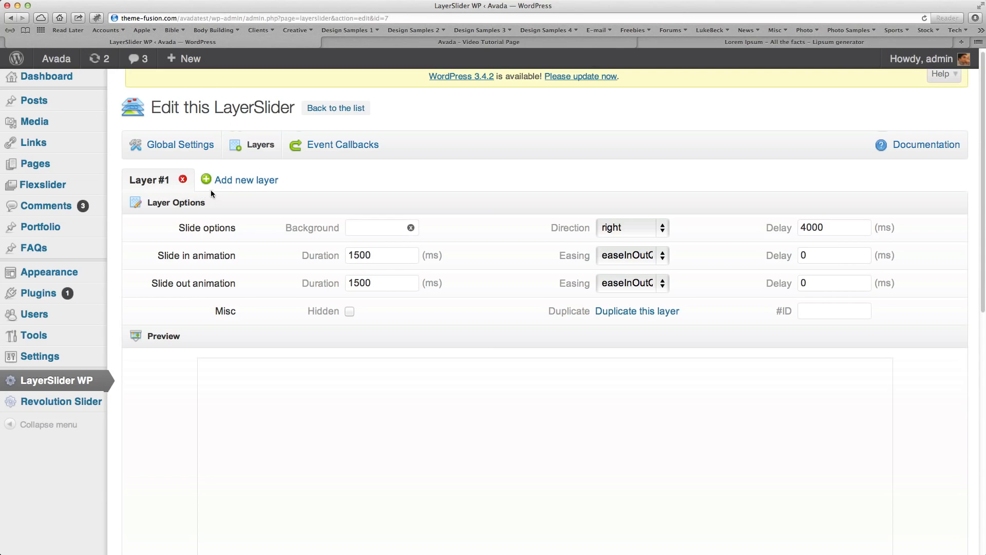
click(245, 182)
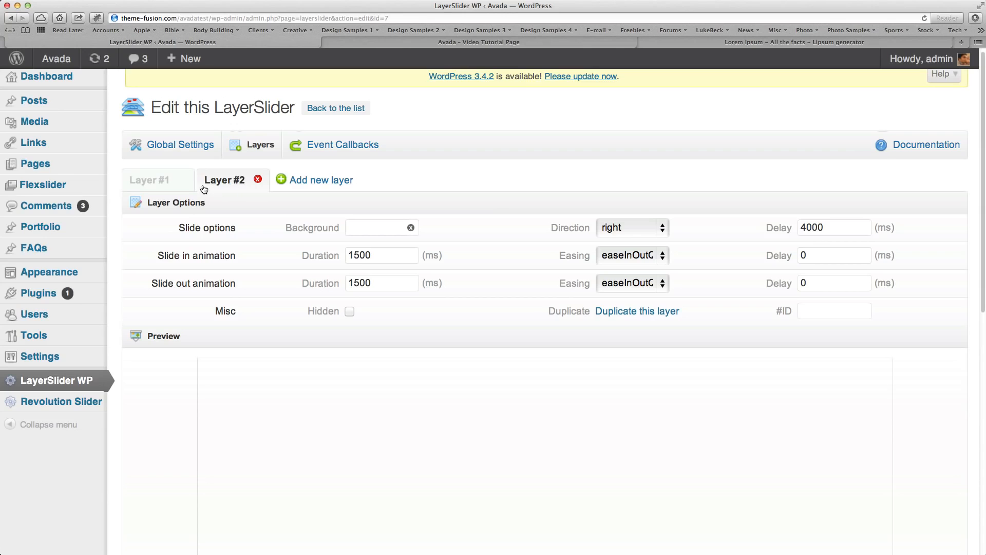
click(161, 185)
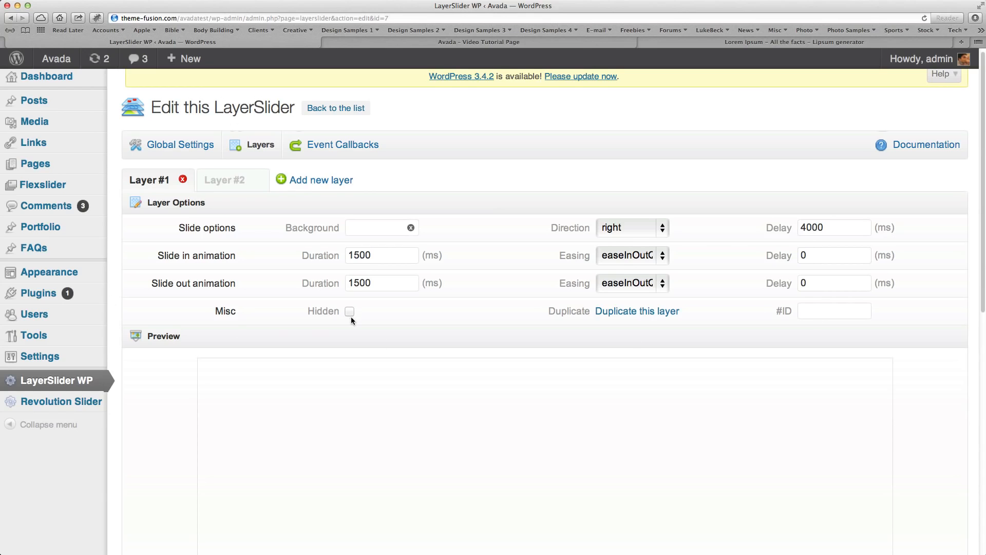
Use image4 from the Media Library as the background of Layer #1.
scroll(348, 316, down, 1)
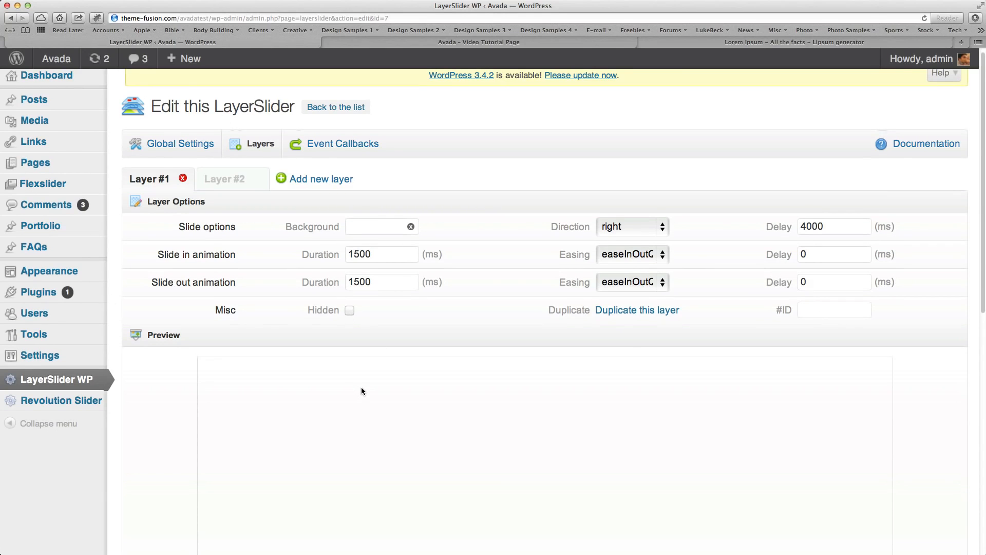
scroll(361, 391, down, 10)
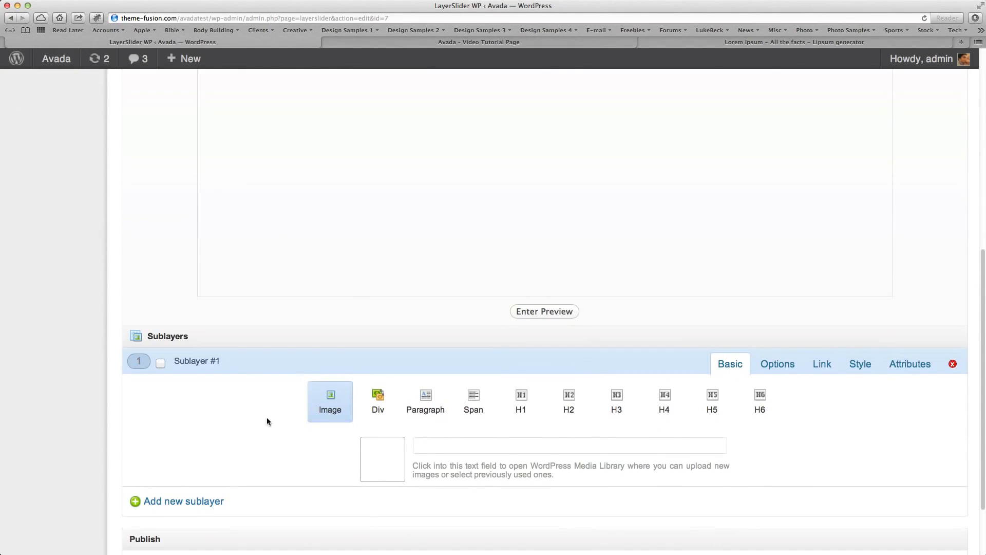
scroll(257, 419, down, 3)
scroll(248, 421, up, 10)
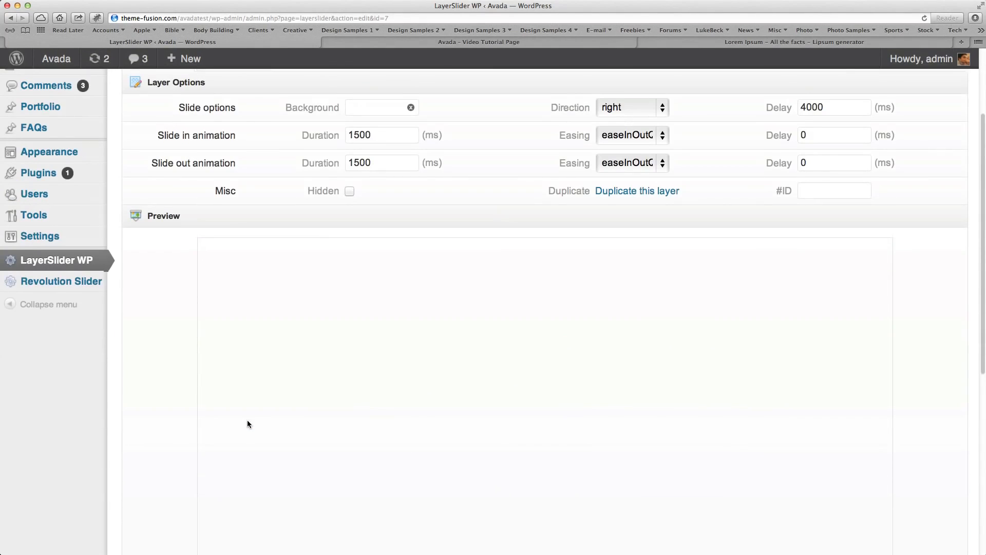
scroll(247, 420, up, 5)
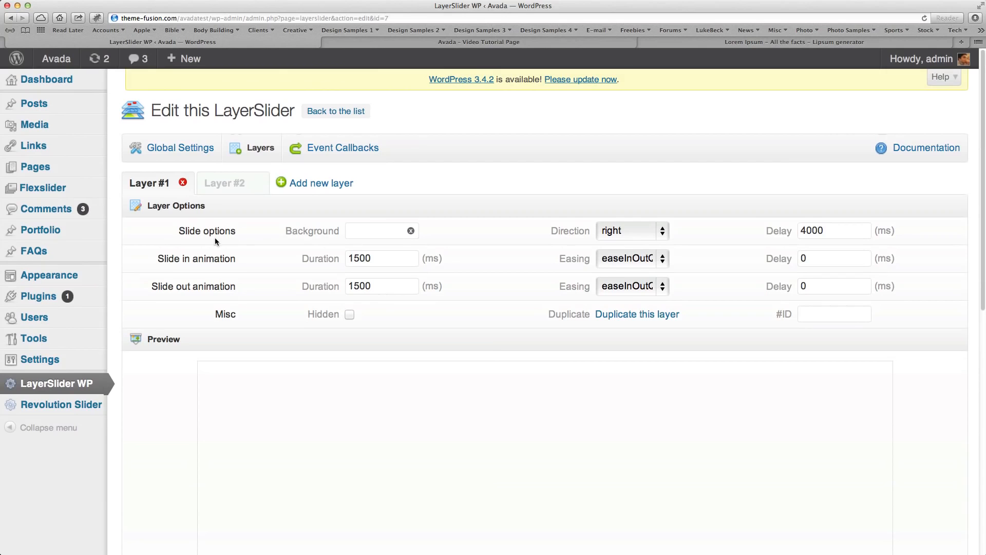
click(367, 238)
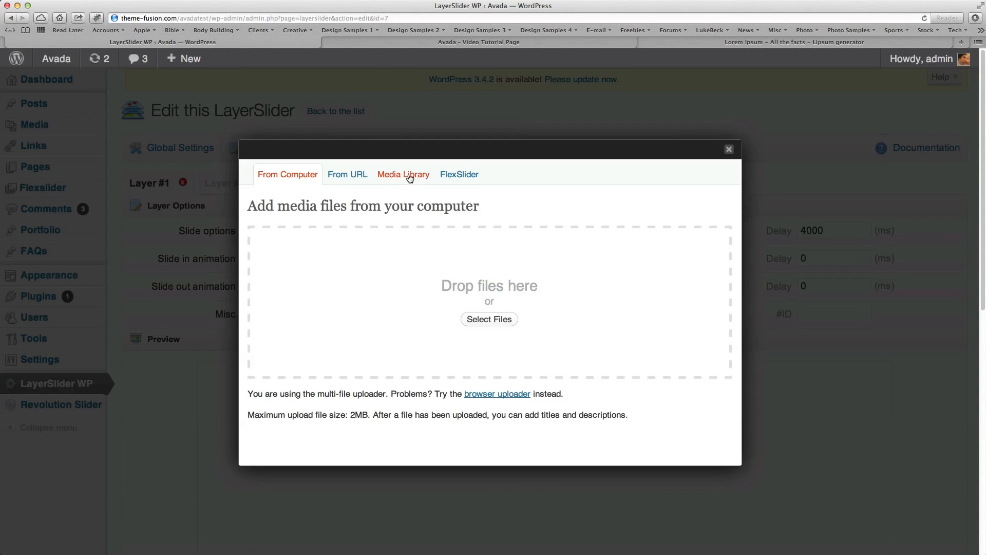
click(409, 176)
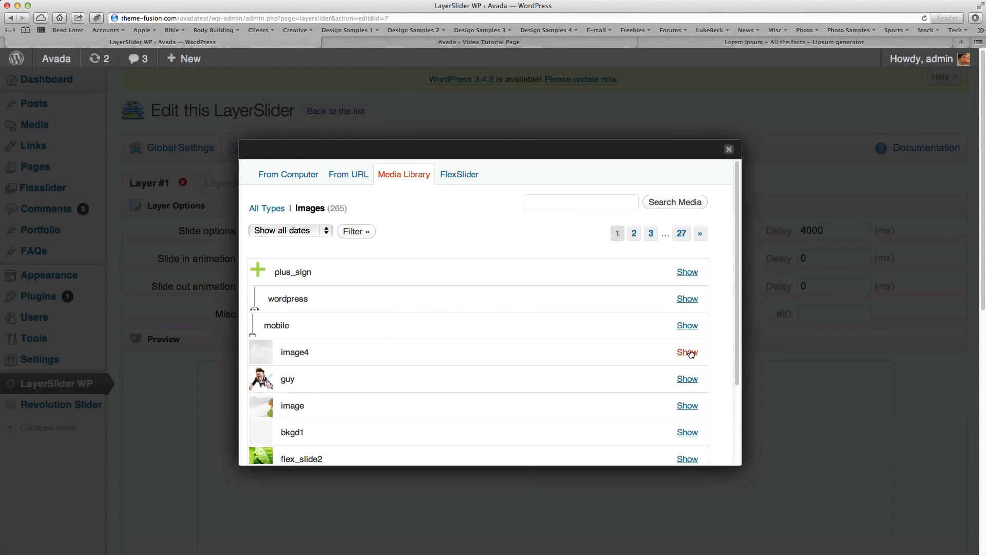
click(687, 352)
scroll(524, 356, down, 6)
click(409, 326)
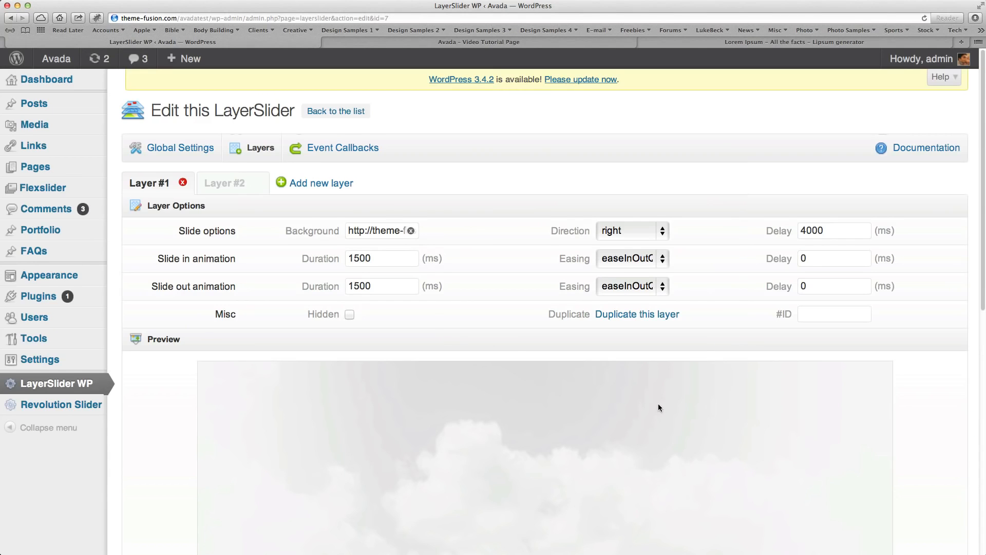
Set Layer #1's slide direction to bottom and its slide delay to 5000 ms.
scroll(658, 403, down, 5)
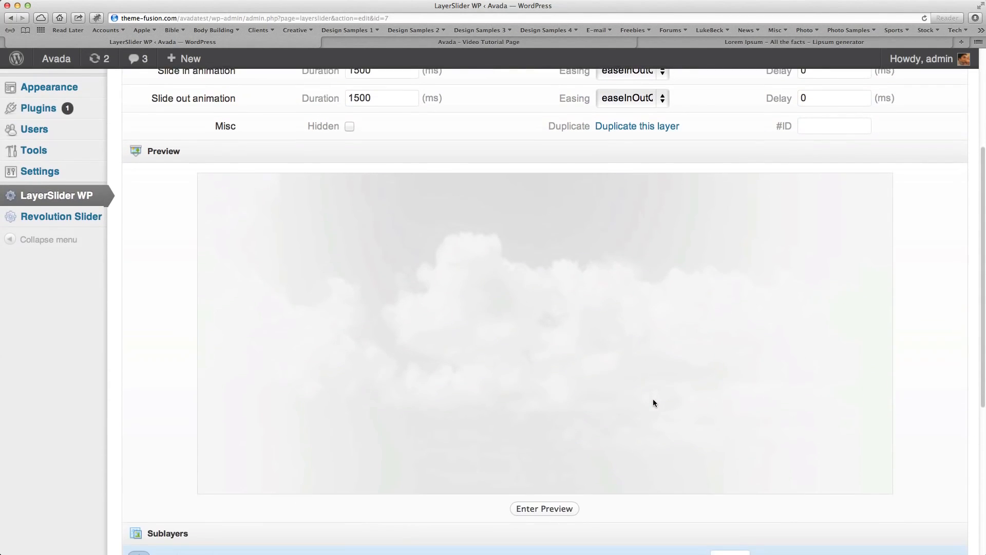
scroll(653, 402, up, 4)
scroll(653, 402, up, 1)
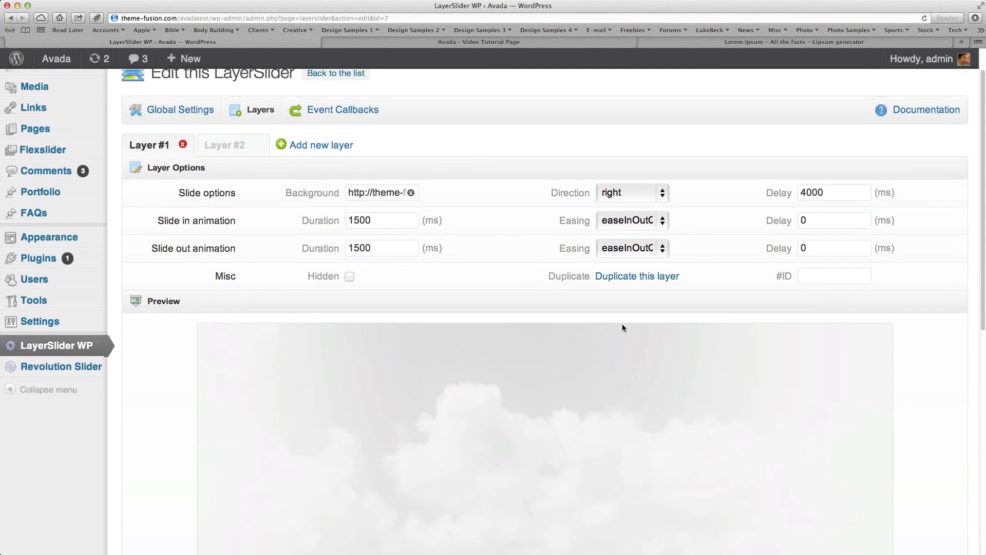
click(630, 192)
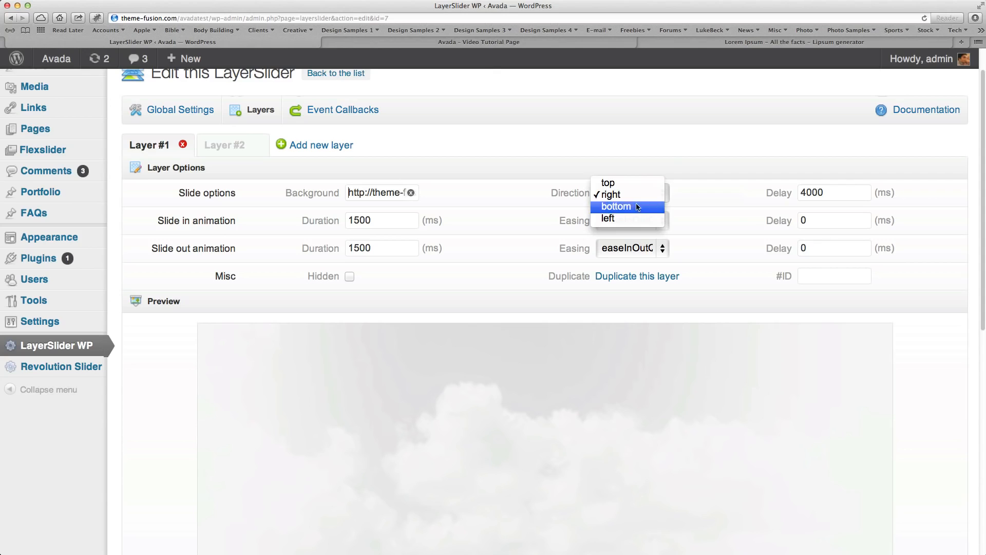
click(636, 206)
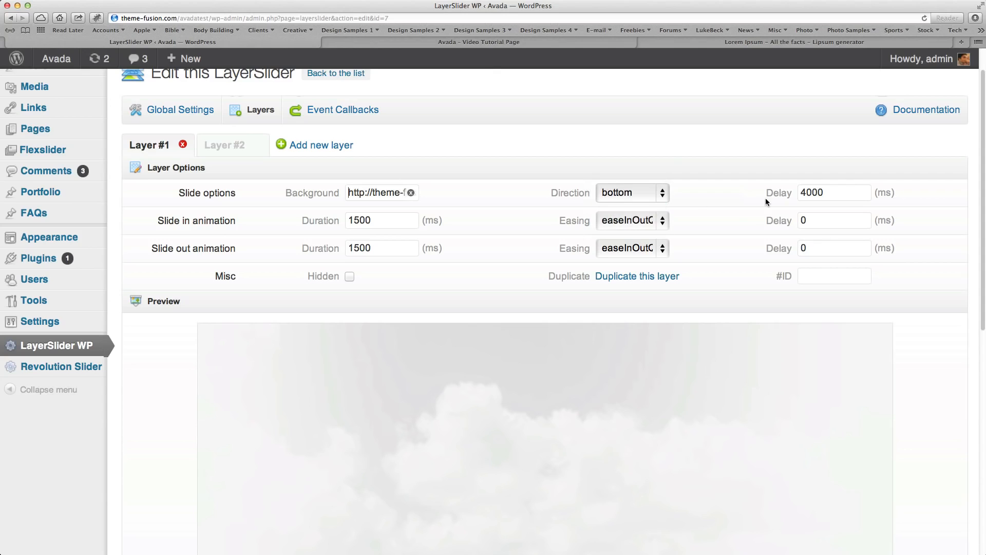
click(809, 192)
key(BackSpace)
text(5)
click(405, 226)
scroll(462, 440, down, 1)
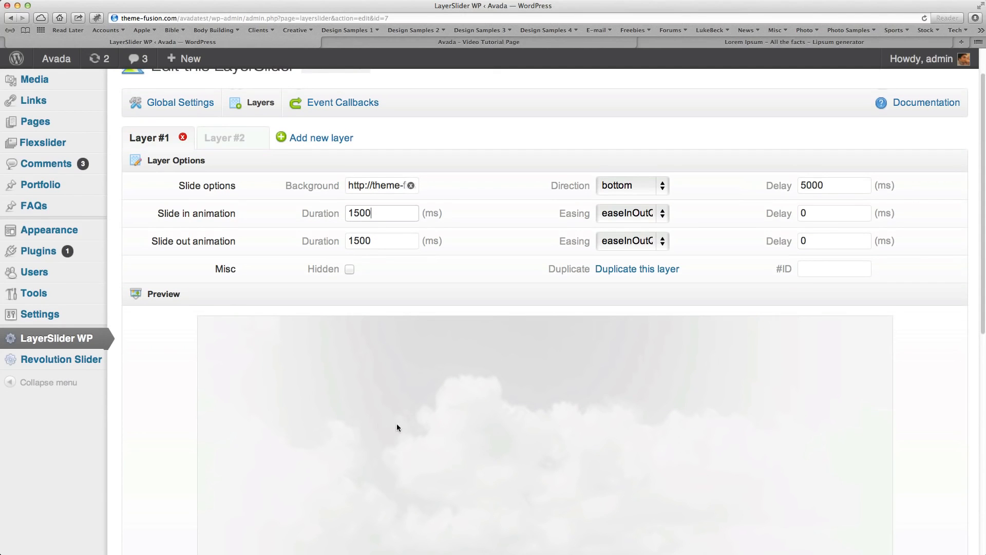
Set Layer #1's slide in and slide out animation durations to 1000 ms each.
scroll(344, 399, up, 1)
drag(378, 224, 316, 220)
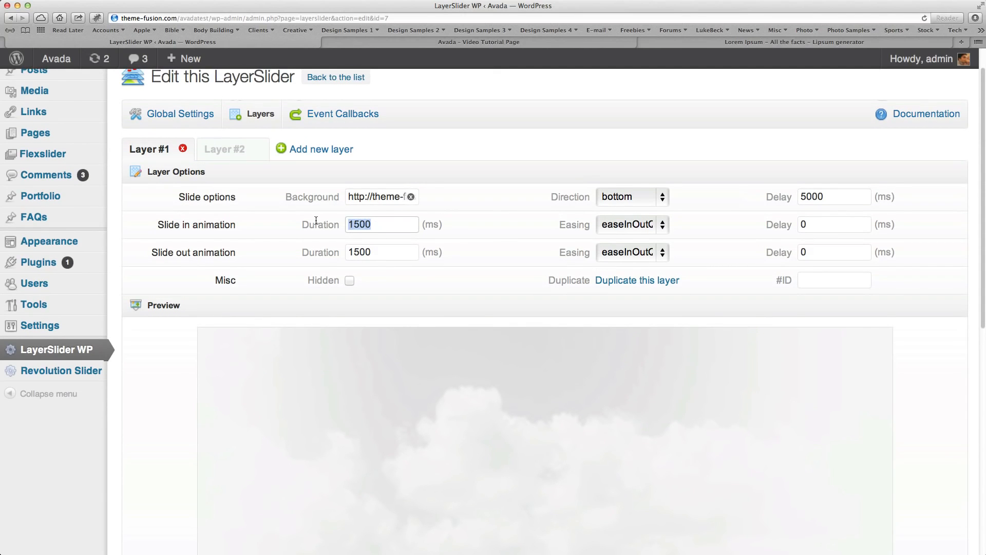
text(1000)
drag(375, 252, 305, 252)
text(1000)
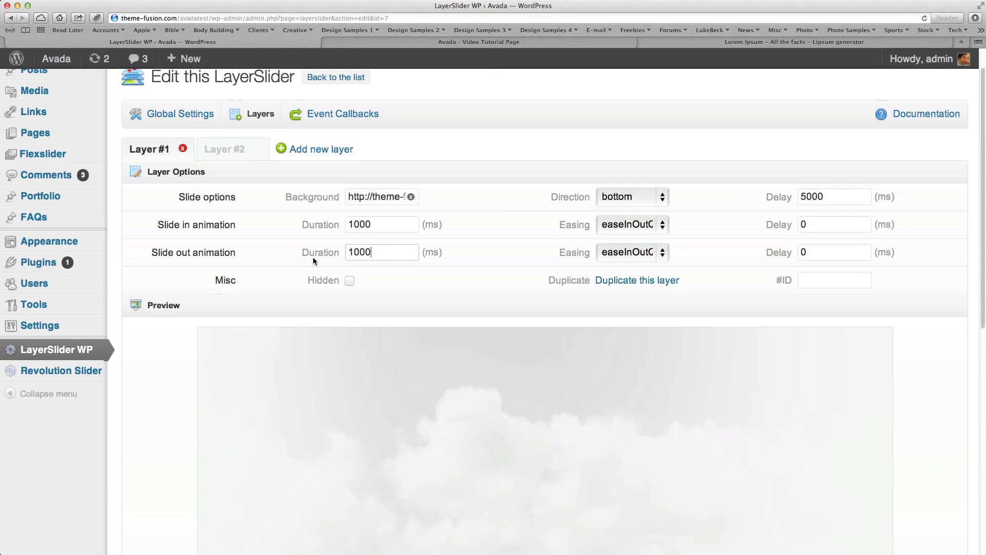
click(634, 227)
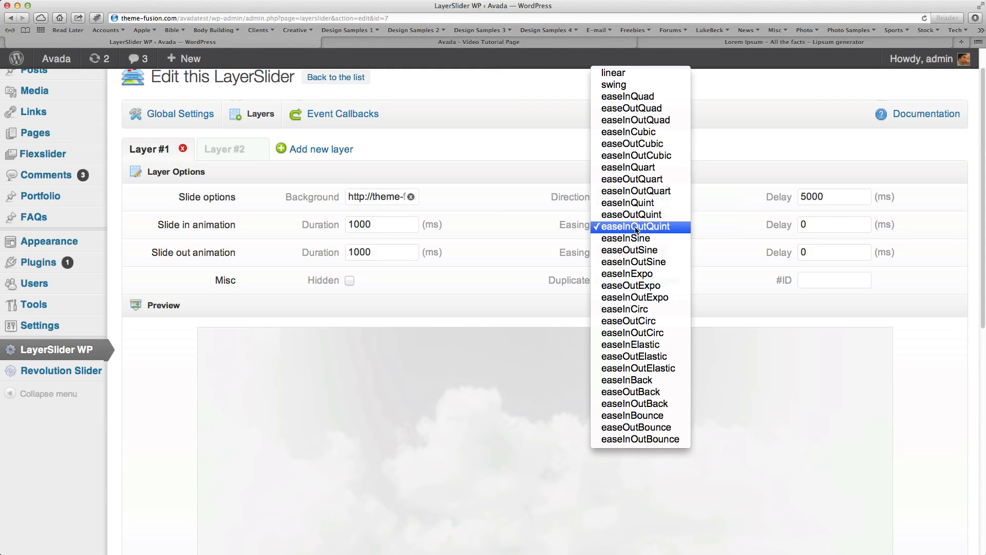
click(713, 227)
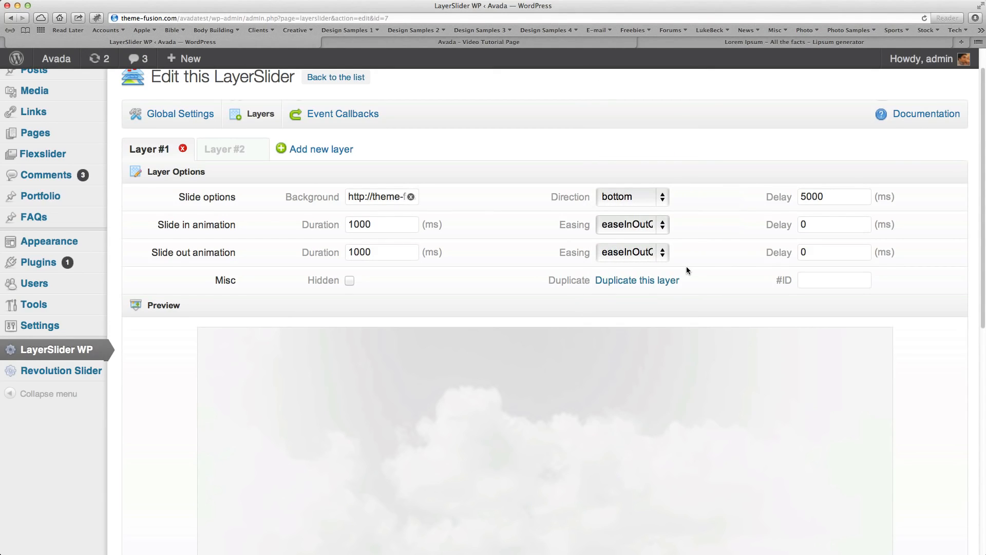
Examine the basic, animation and custom style settings available for Sublayer #1 of Layer #1.
scroll(694, 271, down, 5)
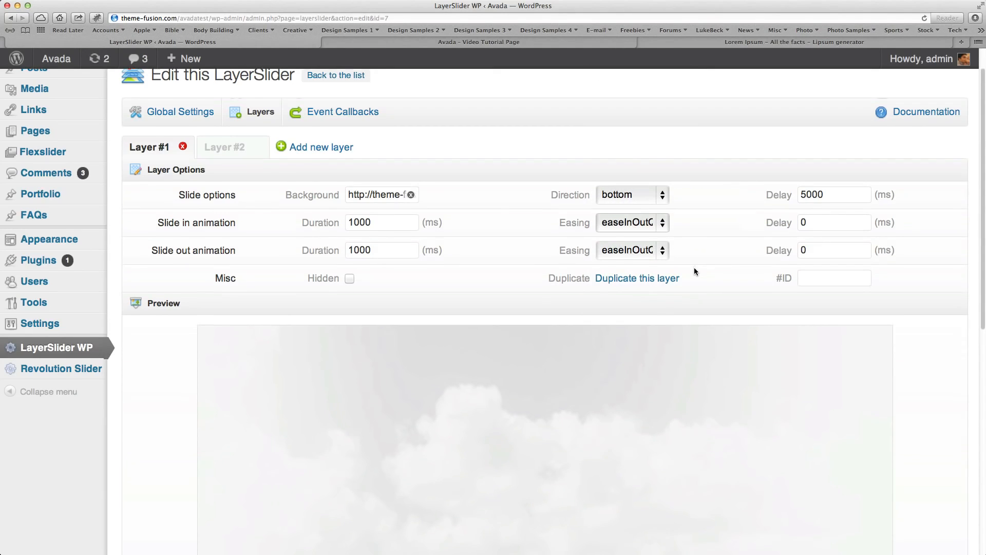
scroll(694, 268, down, 3)
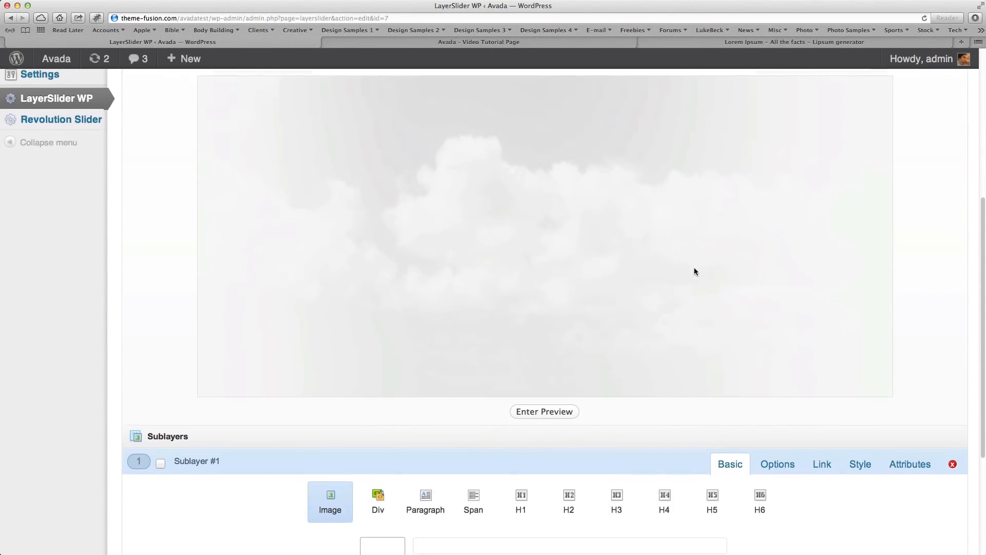
scroll(695, 279, up, 2)
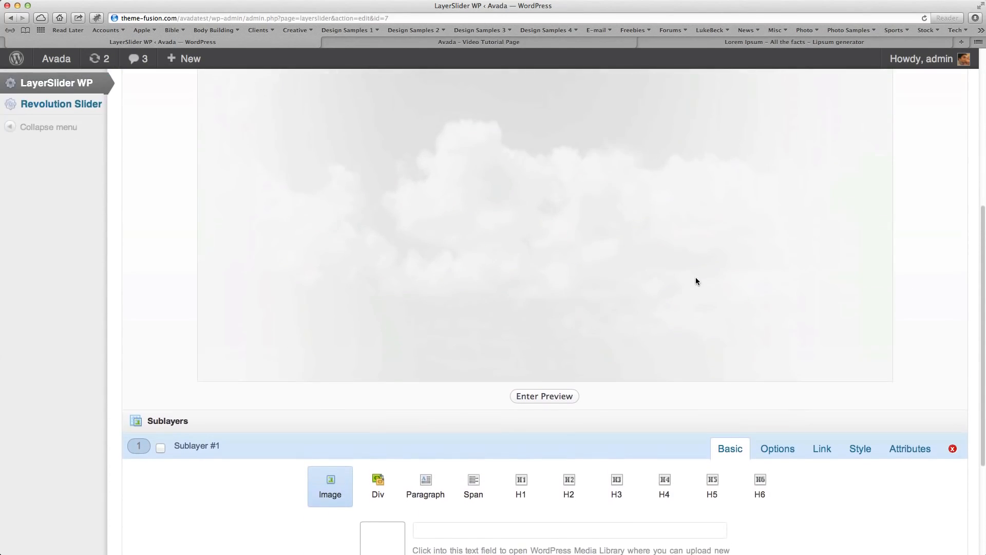
scroll(695, 277, down, 3)
click(211, 322)
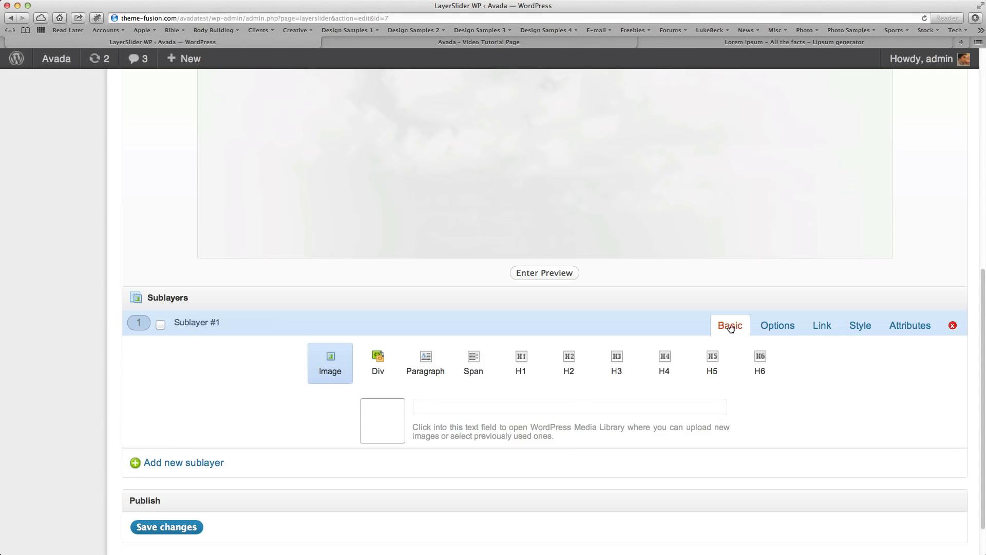
click(773, 328)
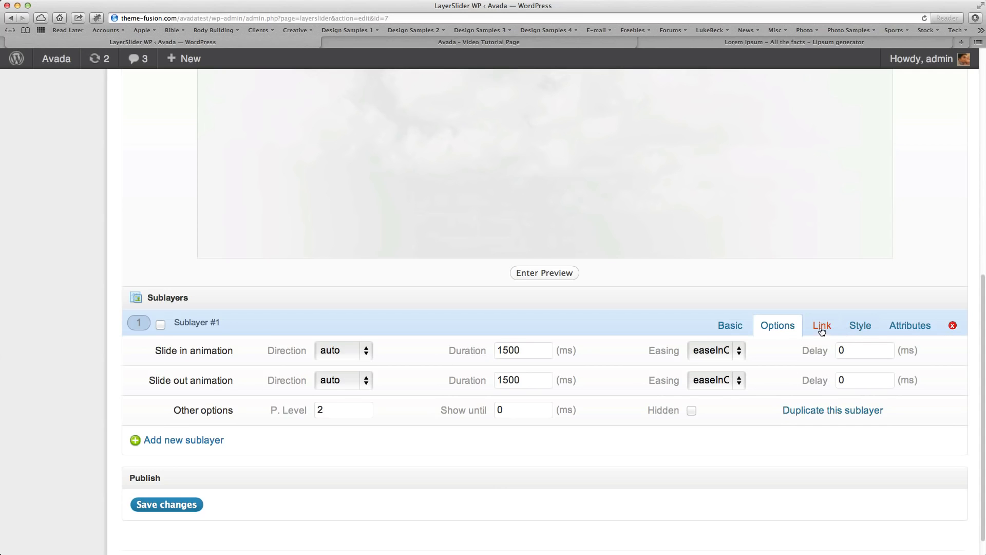
click(860, 329)
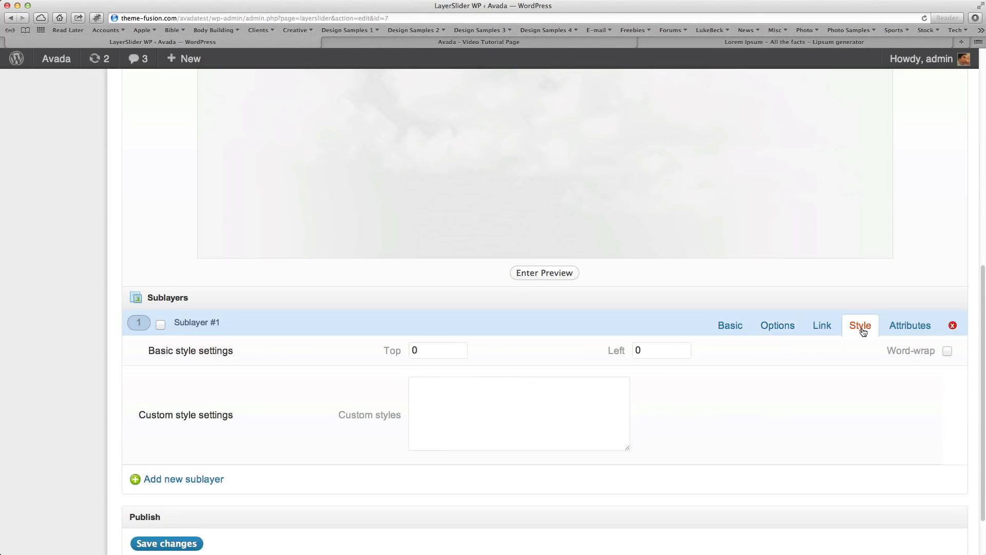
click(524, 410)
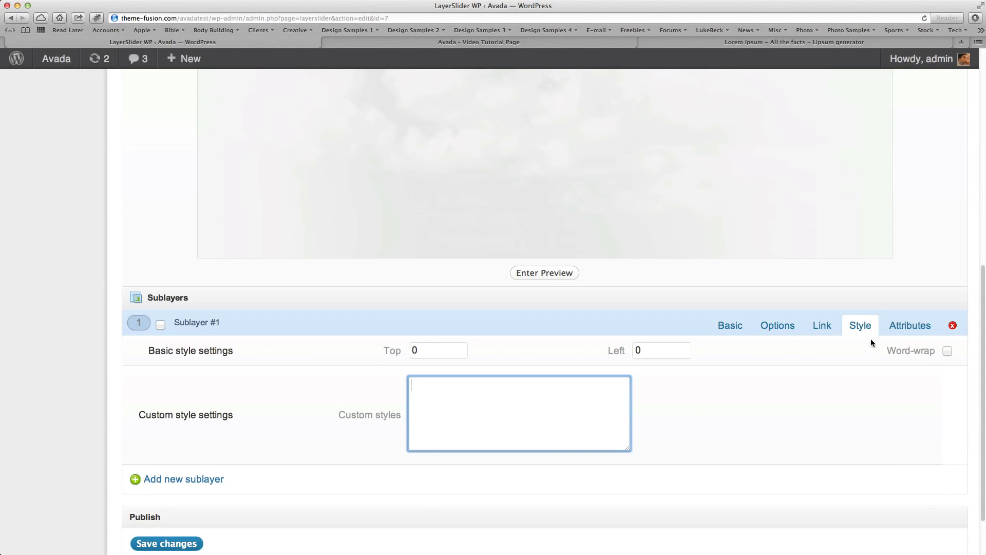
click(727, 329)
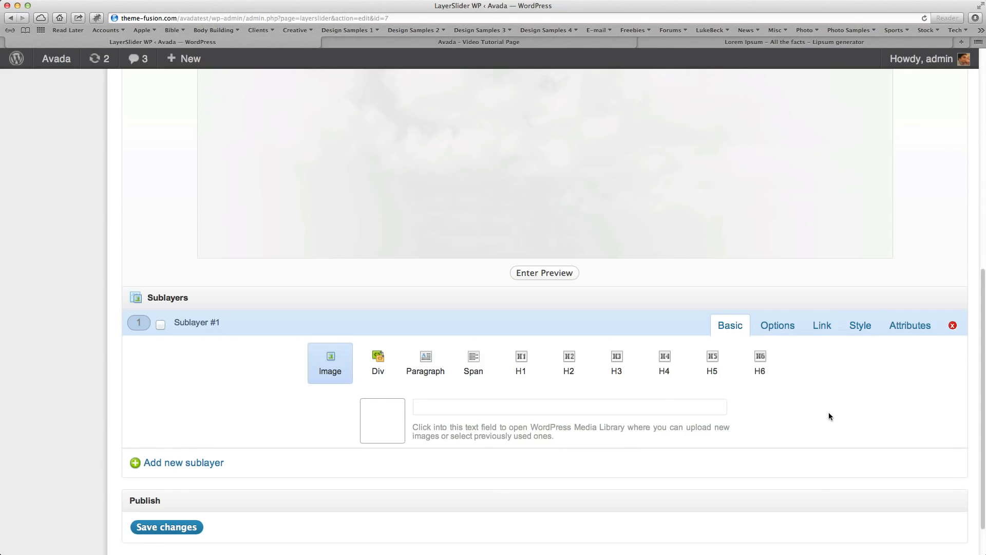
Insert the full-size guy image from the Media Library into Sublayer #1 and place it on the right side of the slide.
scroll(828, 413, up, 3)
scroll(829, 413, down, 2)
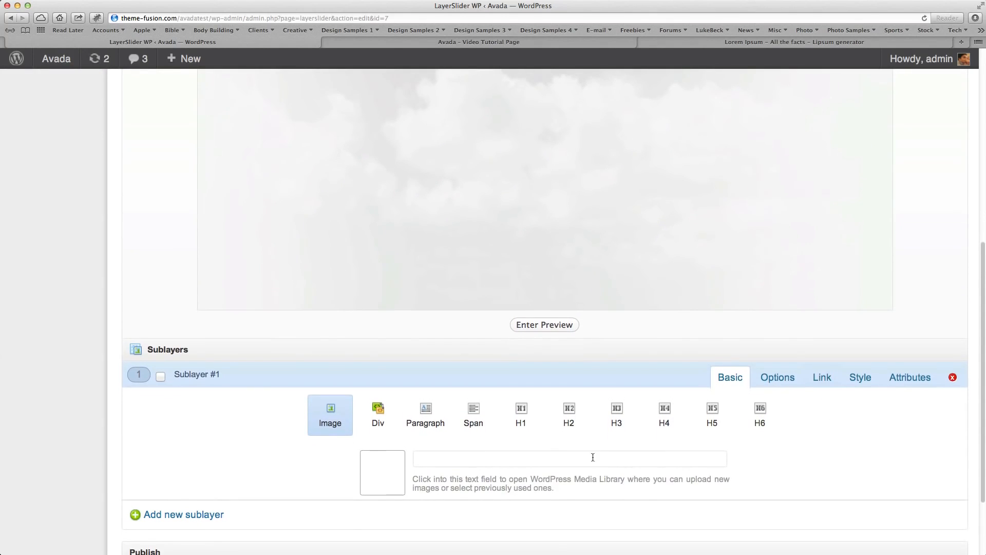
click(455, 459)
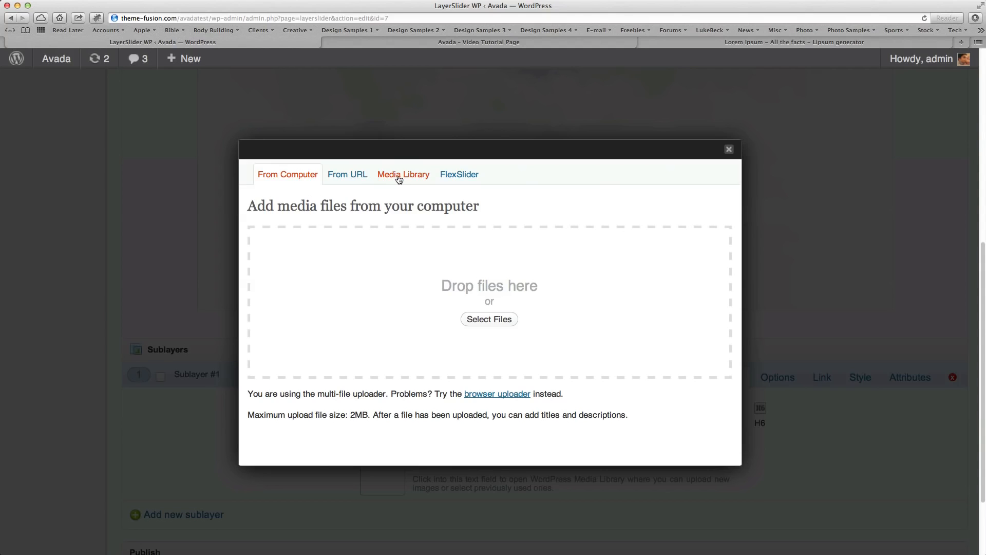
click(397, 179)
scroll(506, 298, down, 1)
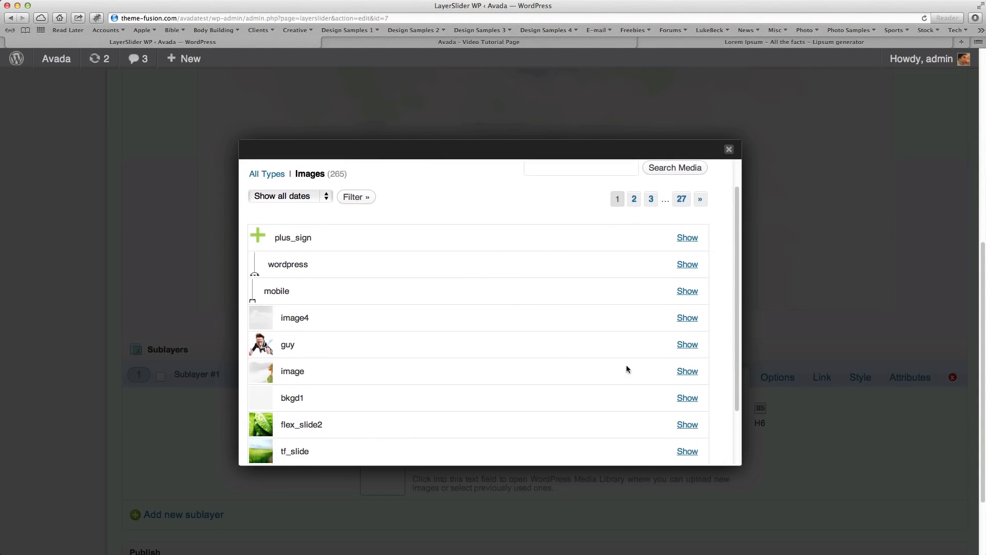
click(687, 344)
scroll(476, 346, down, 4)
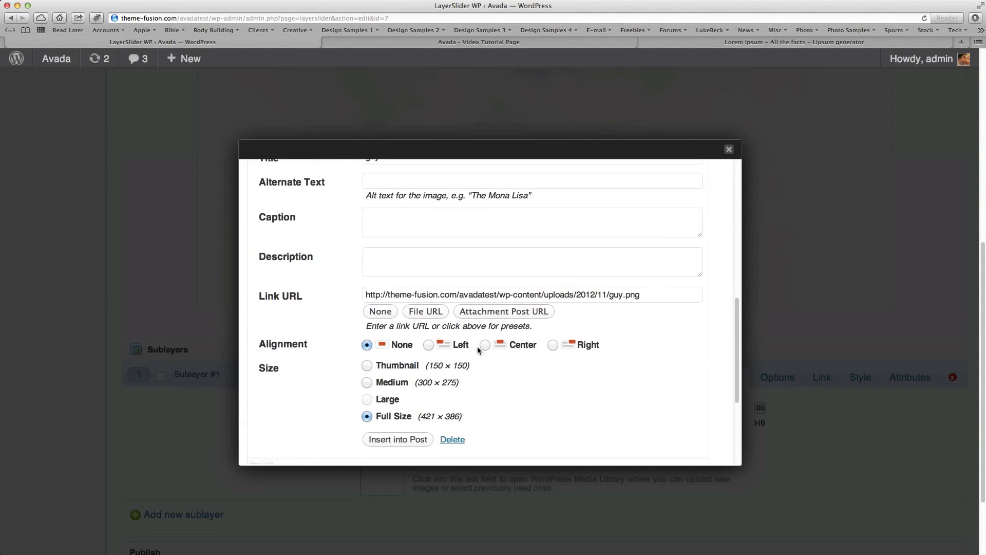
click(391, 429)
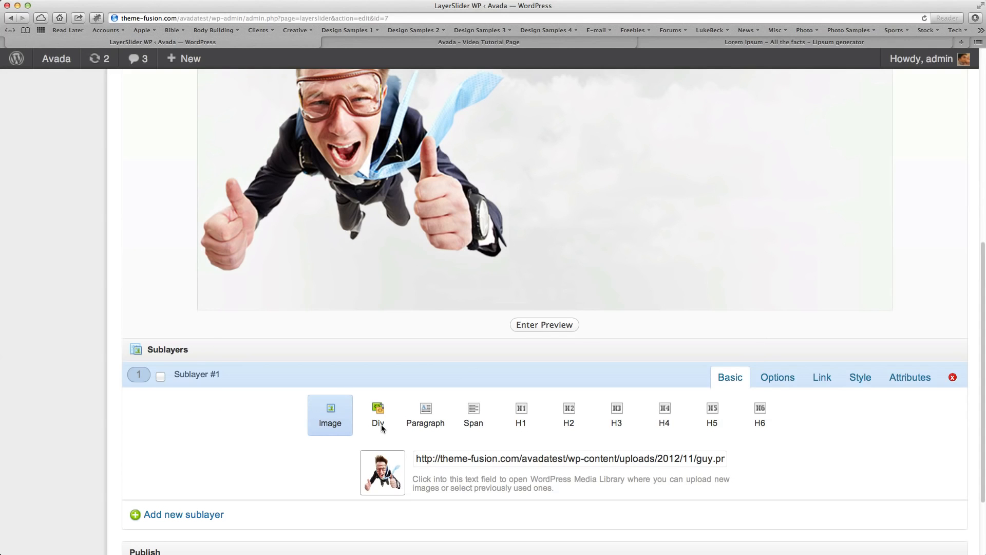
scroll(400, 416, up, 5)
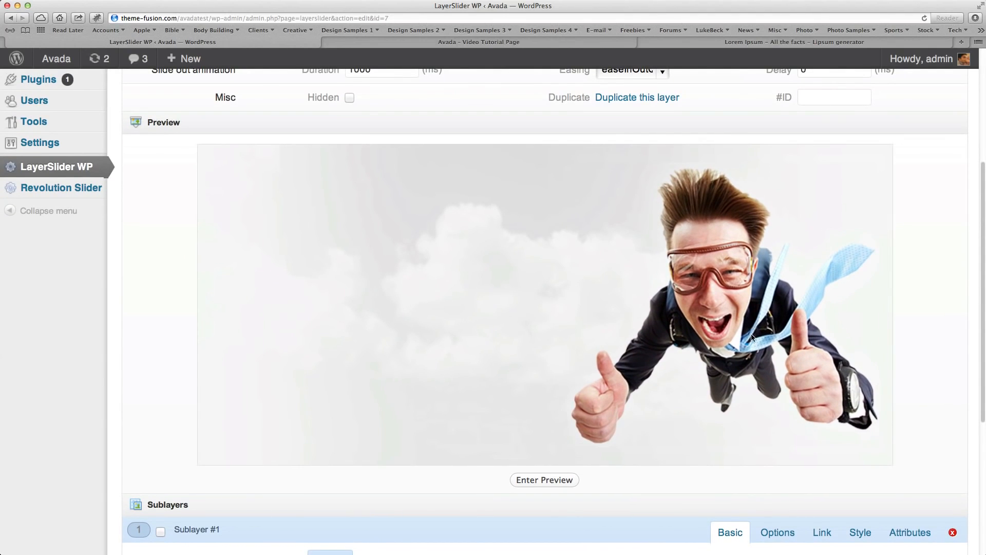
scroll(572, 362, down, 5)
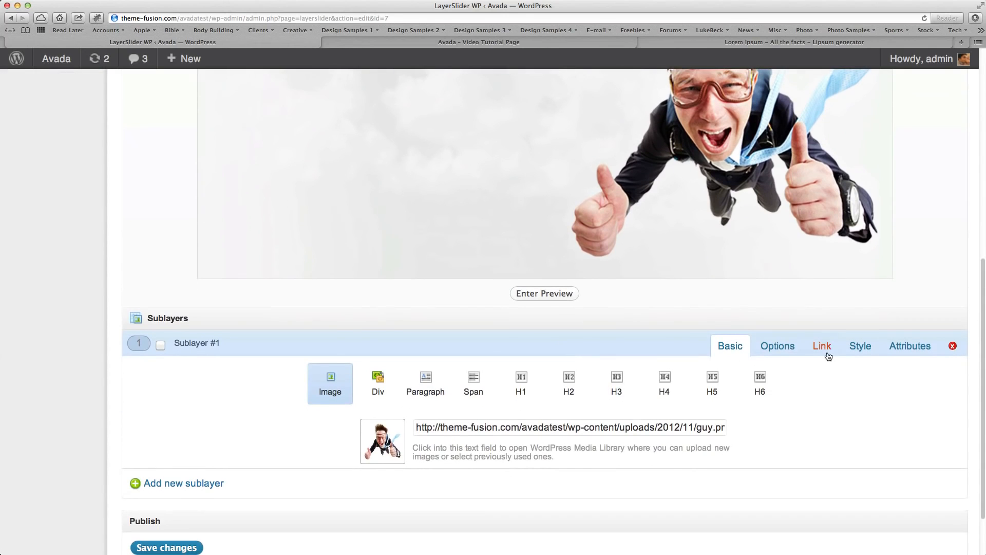
Set the slide in animation direction of Sublayer #1 to top.
click(784, 350)
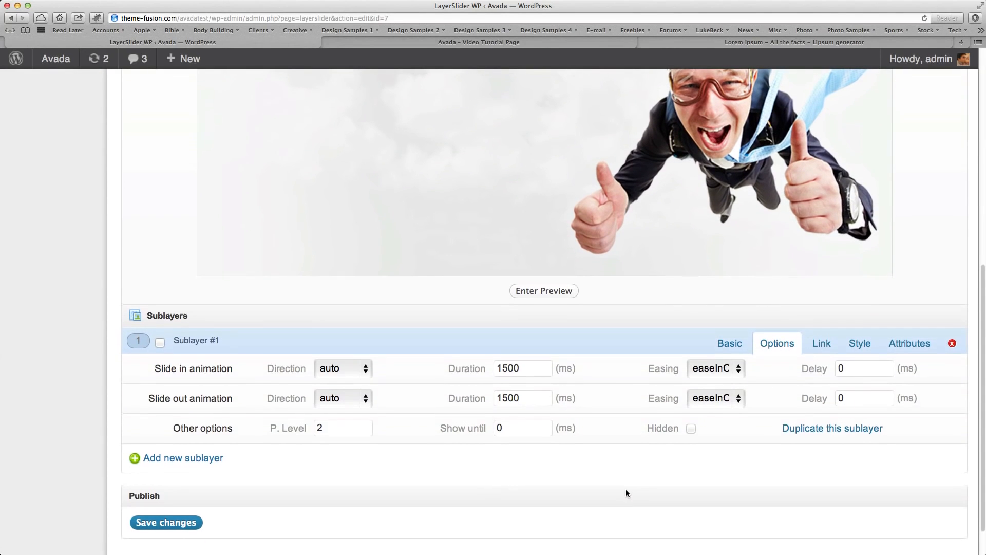
scroll(626, 489, up, 2)
scroll(625, 492, up, 3)
scroll(502, 479, down, 3)
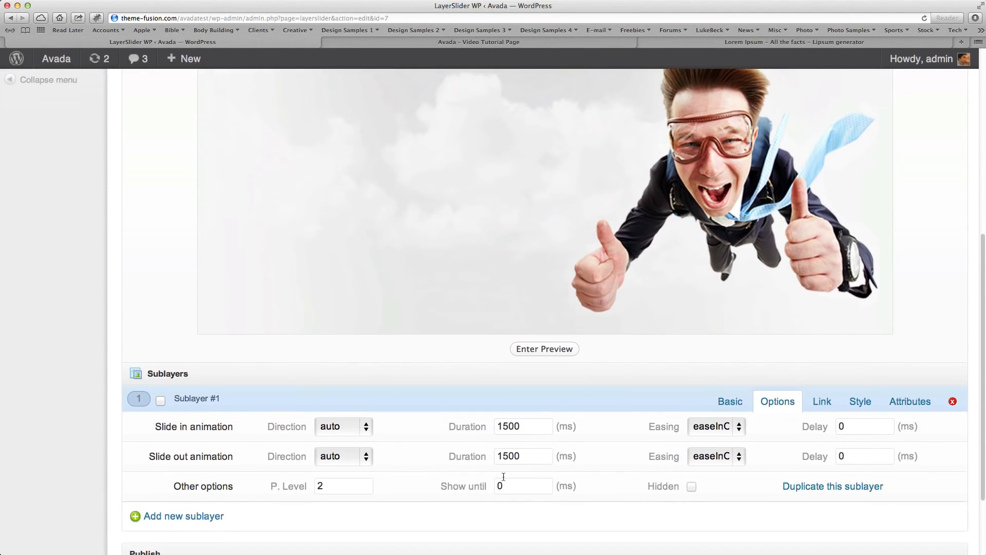
click(353, 428)
click(341, 453)
scroll(383, 457, down, 1)
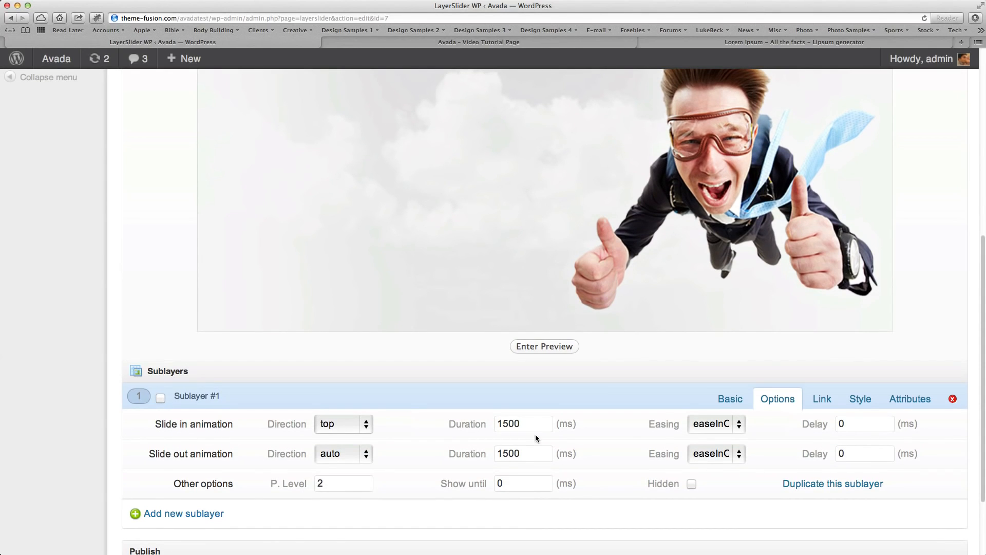
Set Sublayer #1's slide in duration to 1000 ms and its slide in delay to 200 ms.
double_click(519, 424)
text(1000)
click(718, 424)
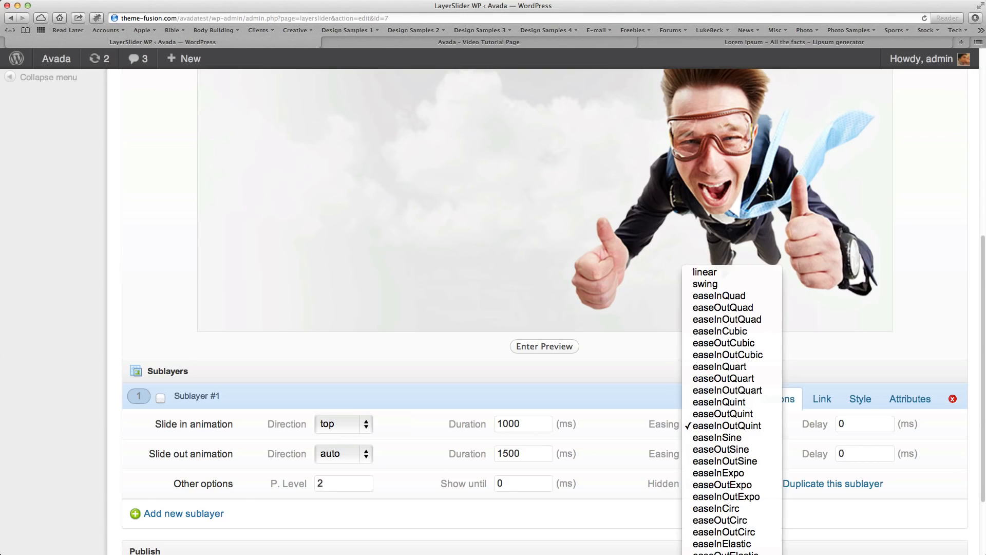
key(Escape)
drag(856, 422, 788, 421)
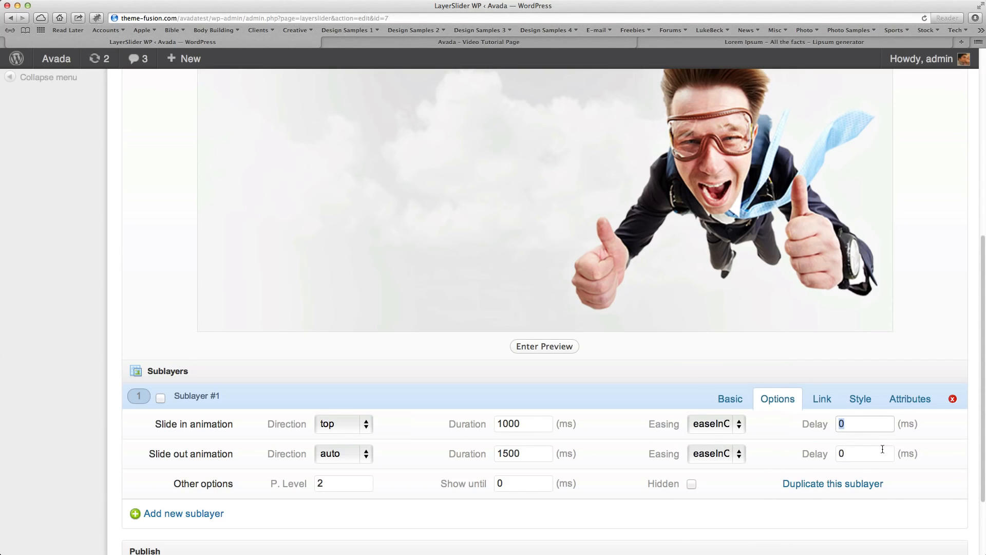
text(200)
scroll(805, 368, up, 1)
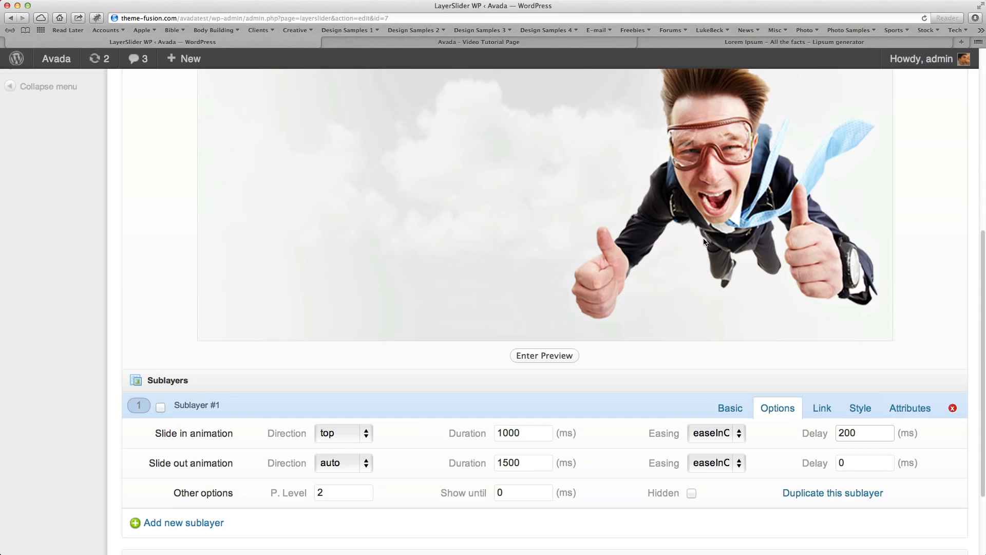
scroll(717, 307, up, 1)
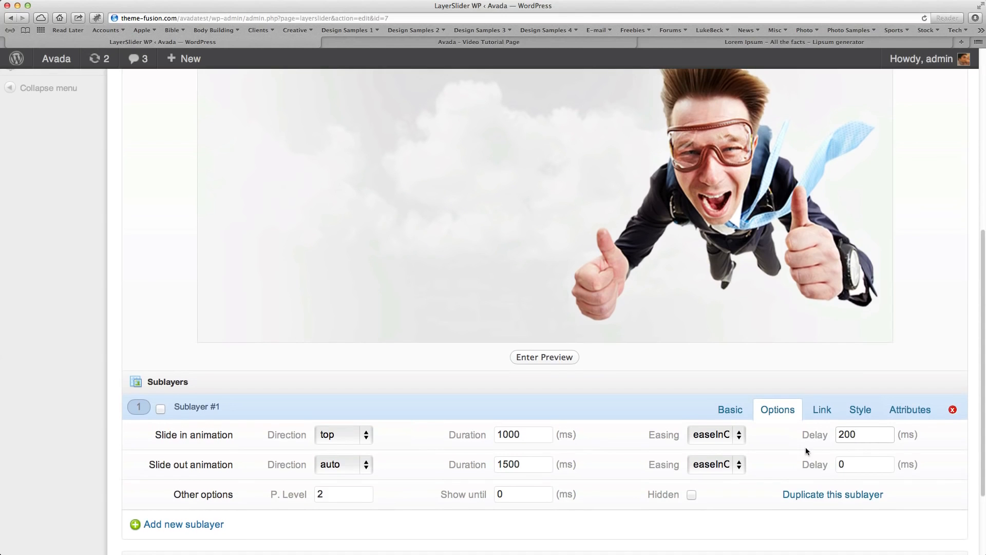
Set Sublayer #1's slide out direction to top and its slide out duration to 1000 ms.
scroll(536, 484, down, 2)
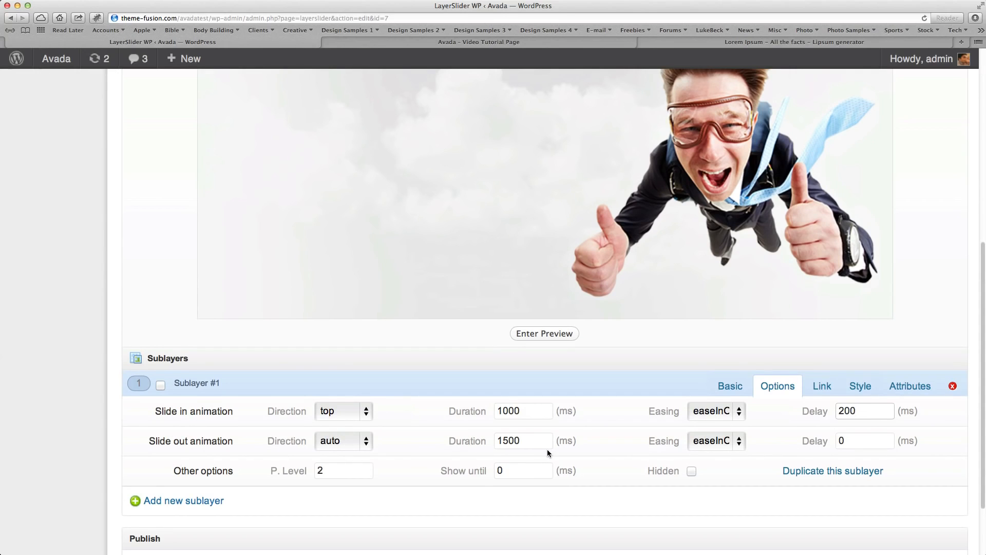
click(345, 447)
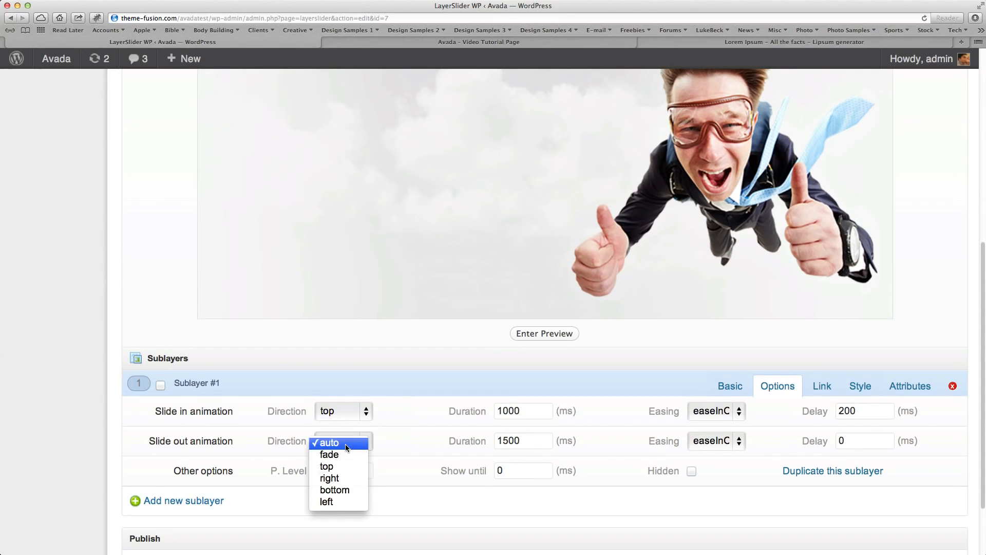
click(348, 468)
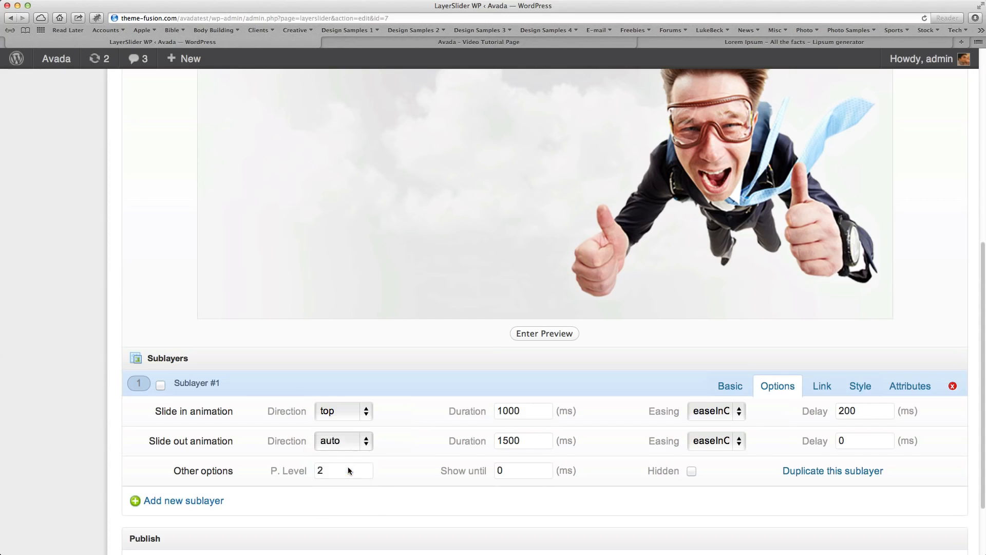
drag(552, 444, 430, 436)
text(1000)
click(718, 444)
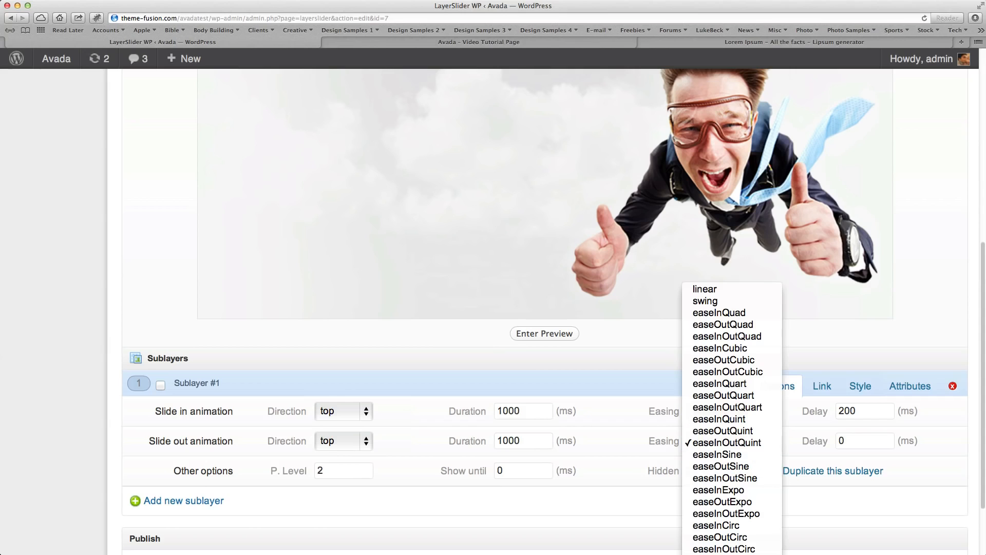
click(904, 473)
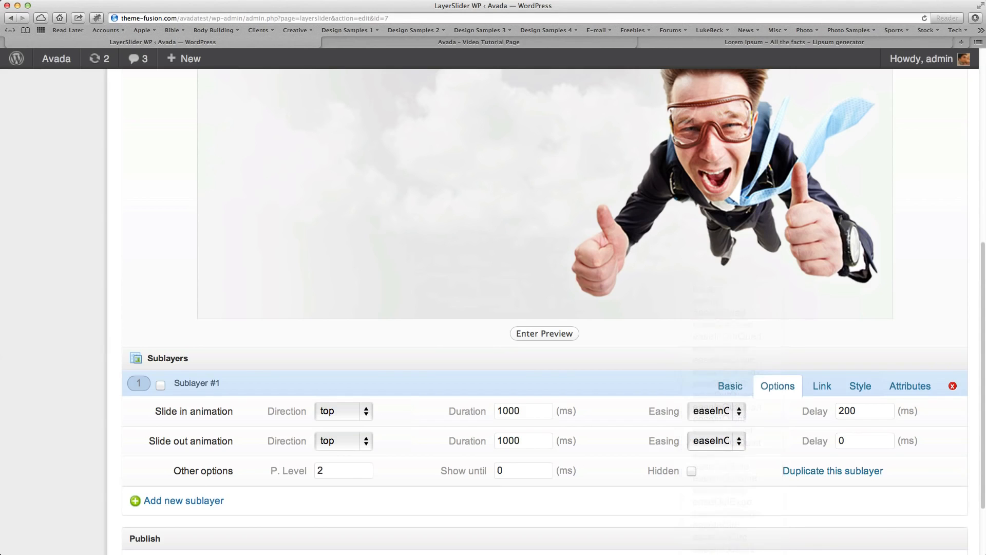
Set the slide out delay of Sublayer #1 to 200 ms.
click(849, 440)
drag(848, 440, 793, 438)
text(200)
scroll(729, 461, down, 1)
scroll(729, 461, up, 4)
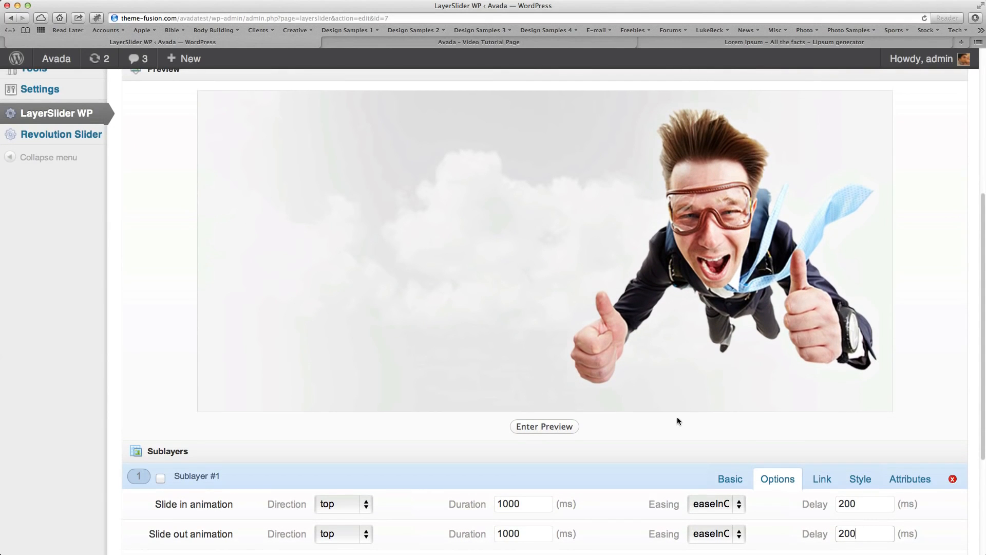
Add a second sublayer to Layer #1 and make it a paragraph with custom HTML content.
scroll(649, 336, down, 5)
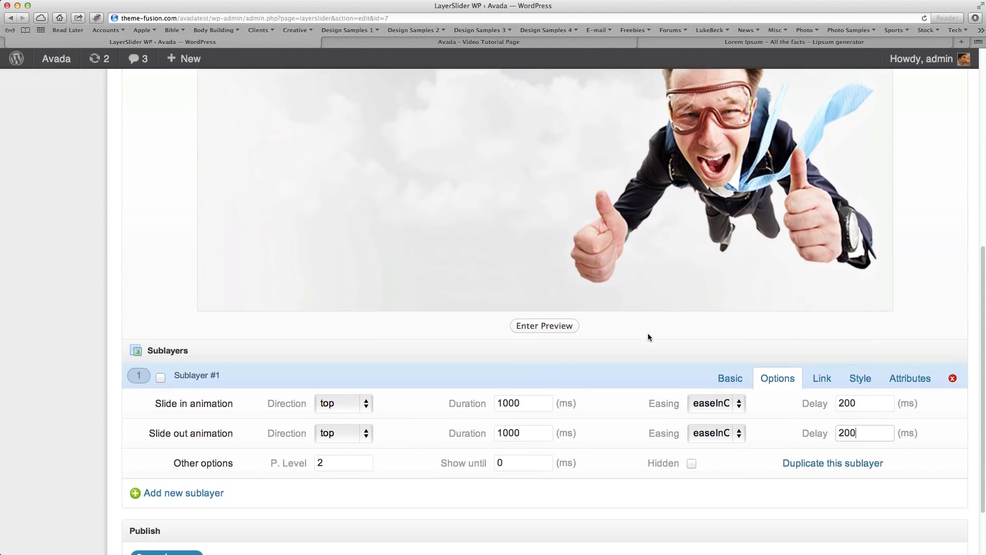
click(199, 466)
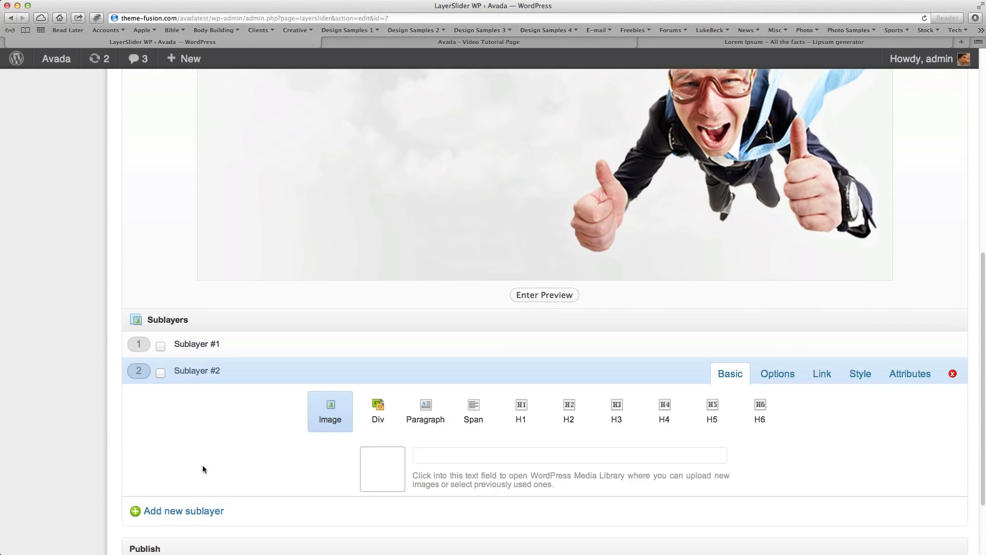
scroll(211, 464, down, 2)
click(435, 374)
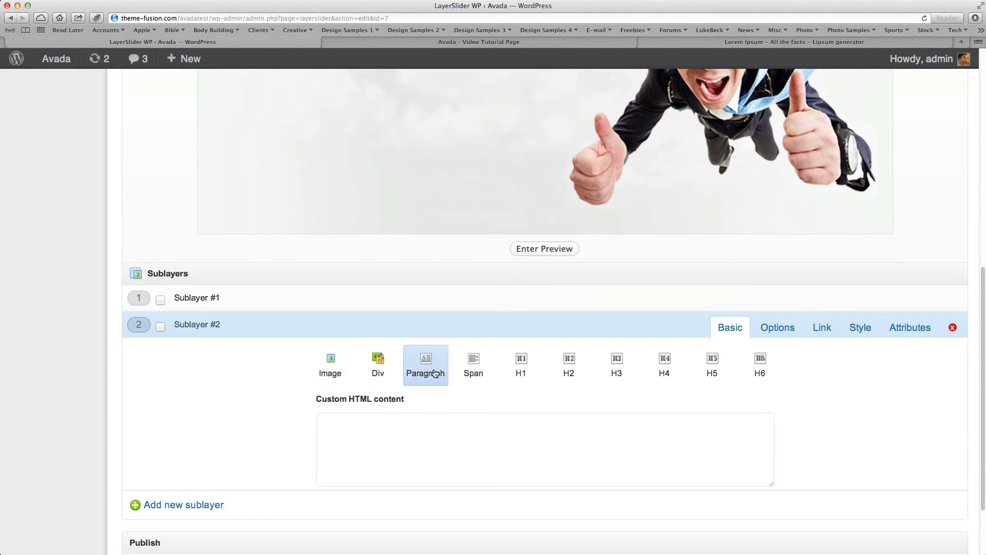
Enter "The Awesome Power Of" as Sublayer #2's content and move the text in the preview to about 98 top, 65 left.
click(416, 450)
text(Th)
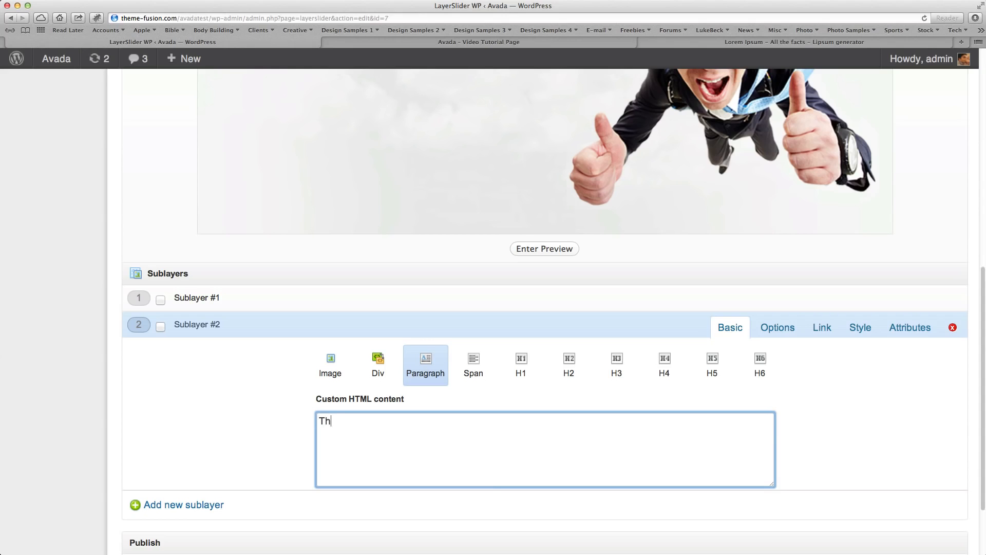
text(e Awesome Power Of)
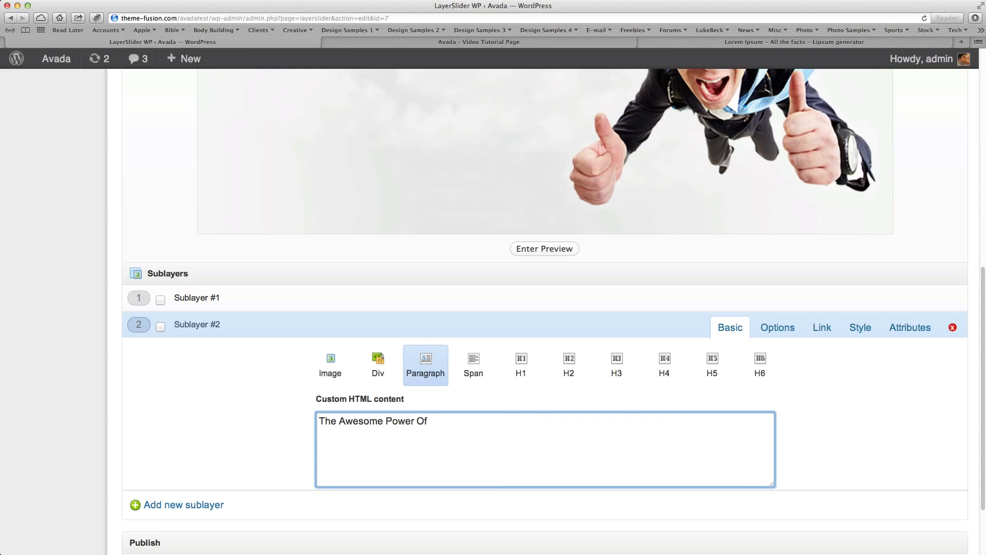
scroll(653, 355, up, 5)
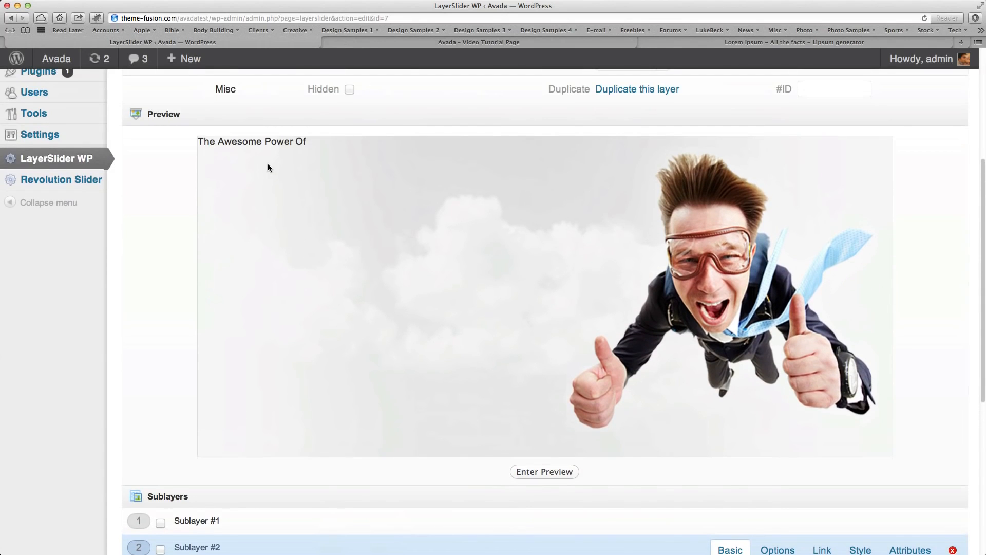
drag(273, 145, 320, 216)
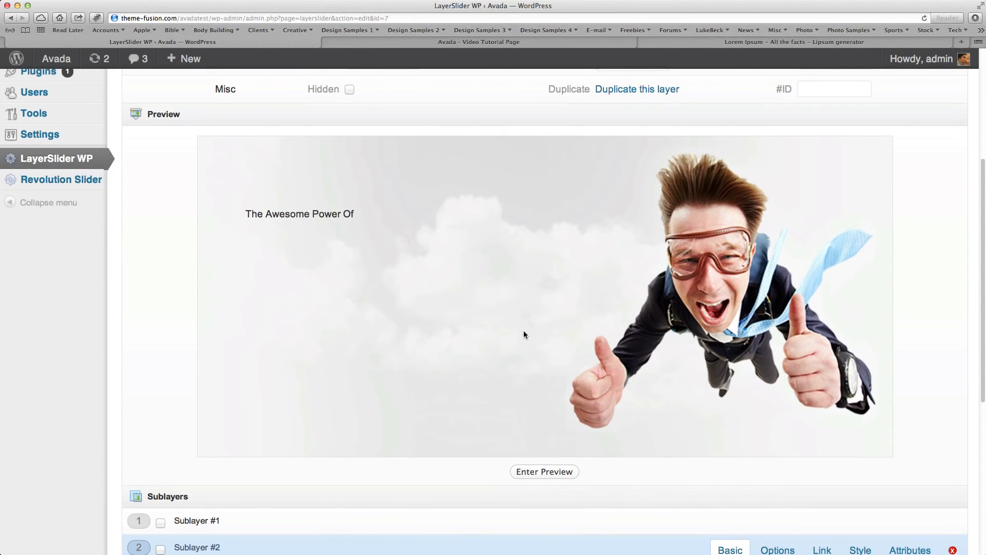
Give Sublayer #2 custom styles: font-size 15pt, color #ffffff, Arial, line-height 115%, padding 4px 7px, background-color #A0CE4E, text-transform uppercase.
scroll(510, 332, down, 5)
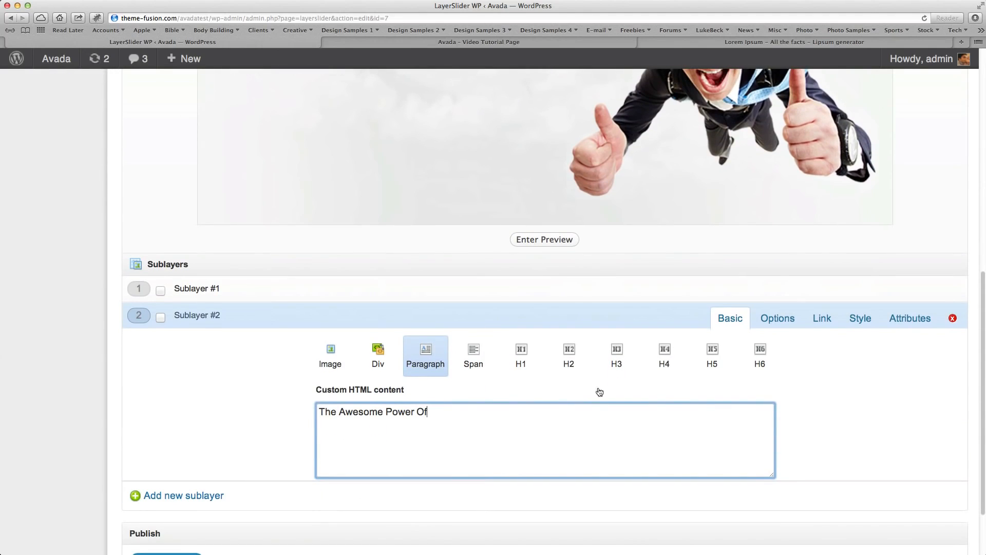
click(855, 319)
click(494, 420)
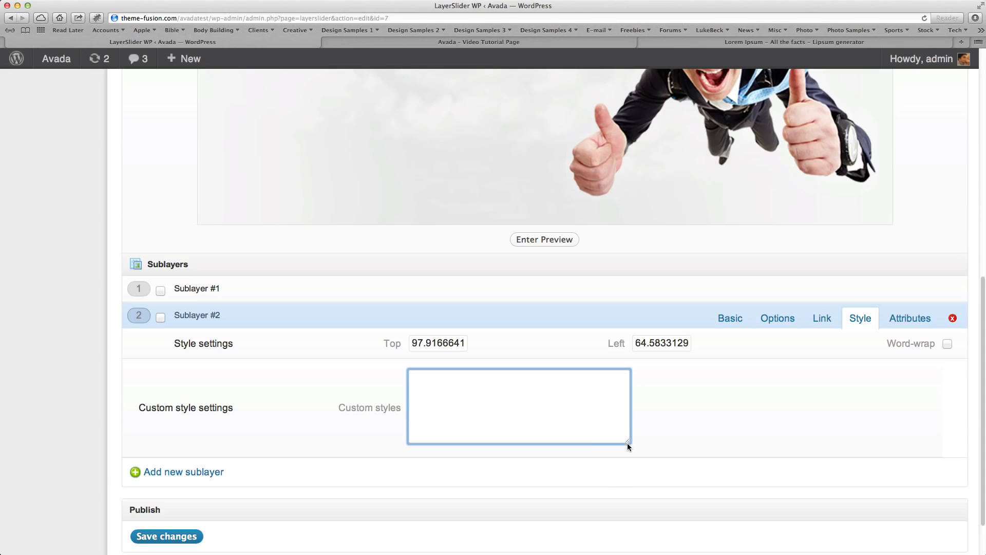
drag(627, 440, 629, 469)
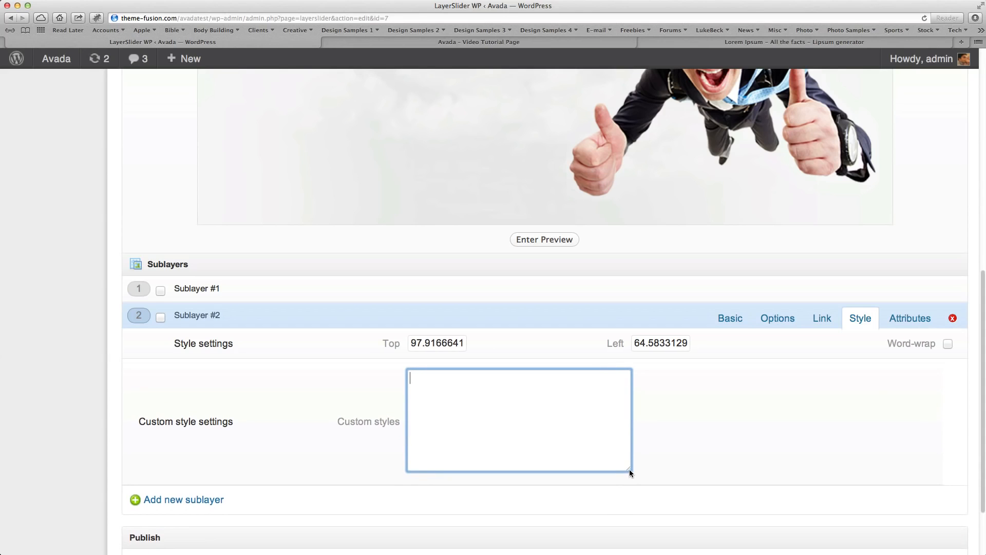
text(font-size: 15pt; color: #ffffff; font-family: Arial; line-height: 115%; padding: 4px 7px; background-color: #A0CE4E; text-transform: uppercase;)
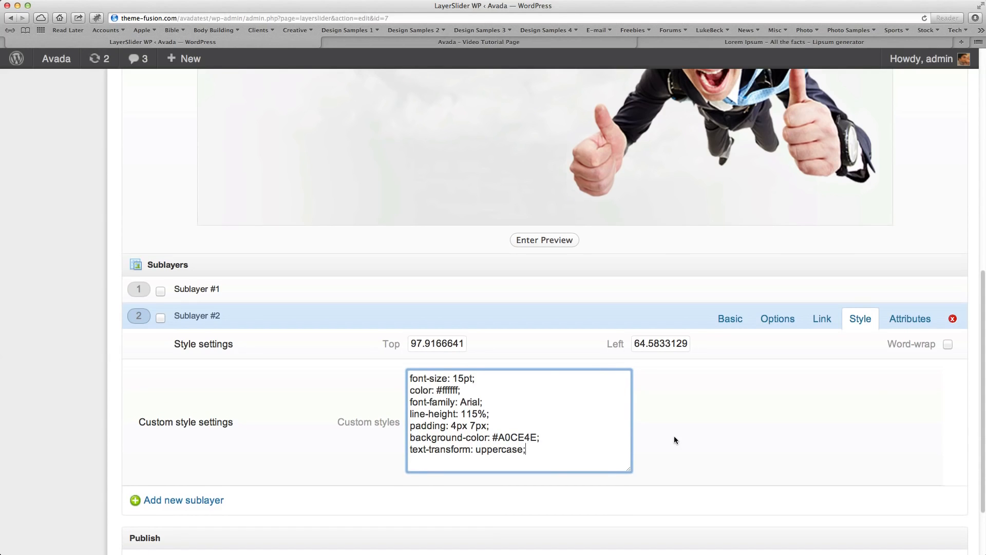
scroll(674, 440, down, 1)
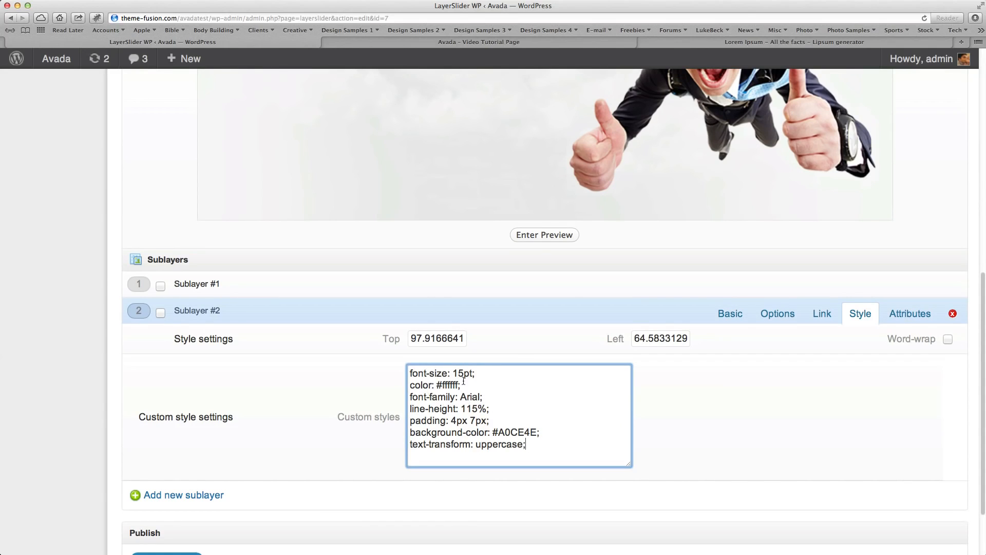
scroll(435, 404, up, 1)
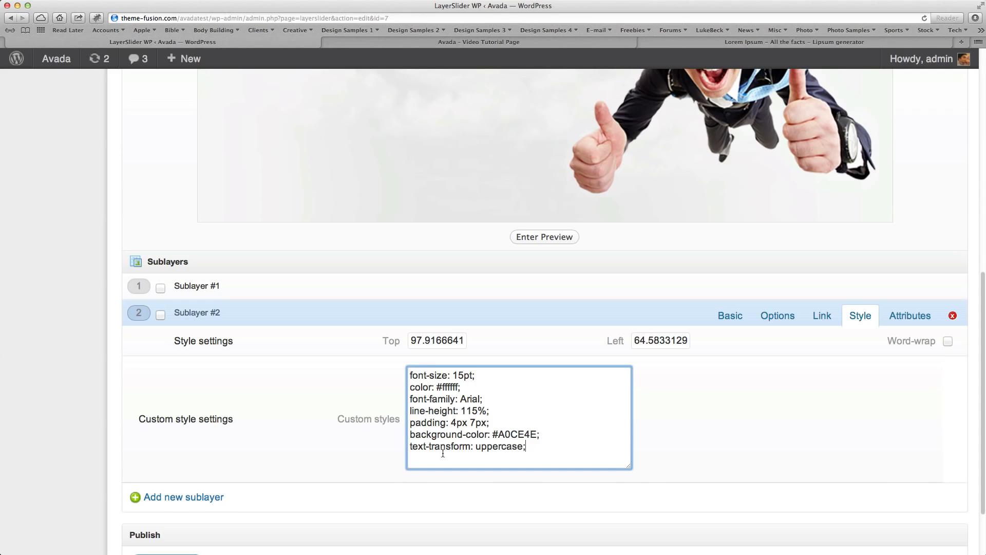
Nudge the Sublayer #2 text in the preview to about 106 top and 67 left.
scroll(696, 467, up, 5)
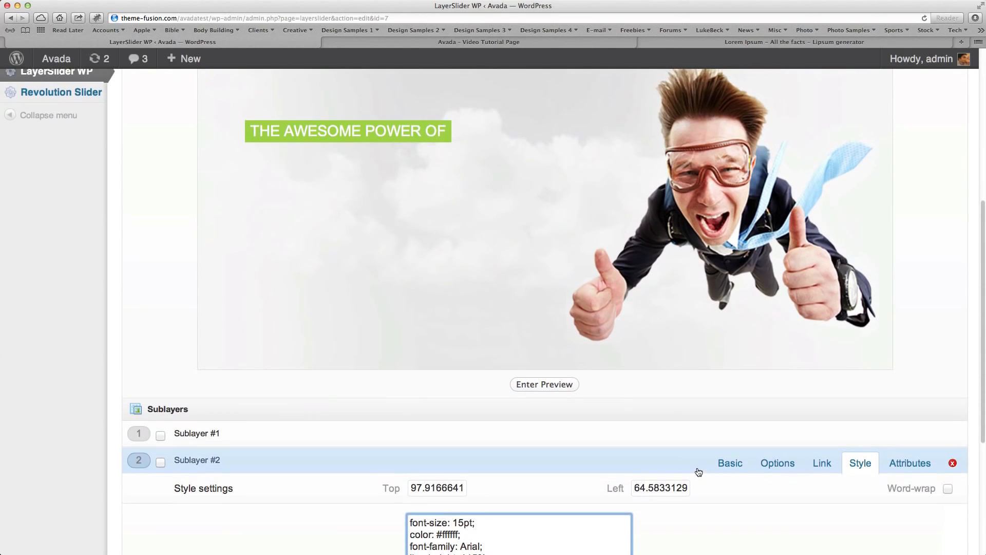
scroll(698, 471, up, 2)
mouse_move(329, 199)
mouse_down()
mouse_move(311, 206)
mouse_move(332, 206)
mouse_up()
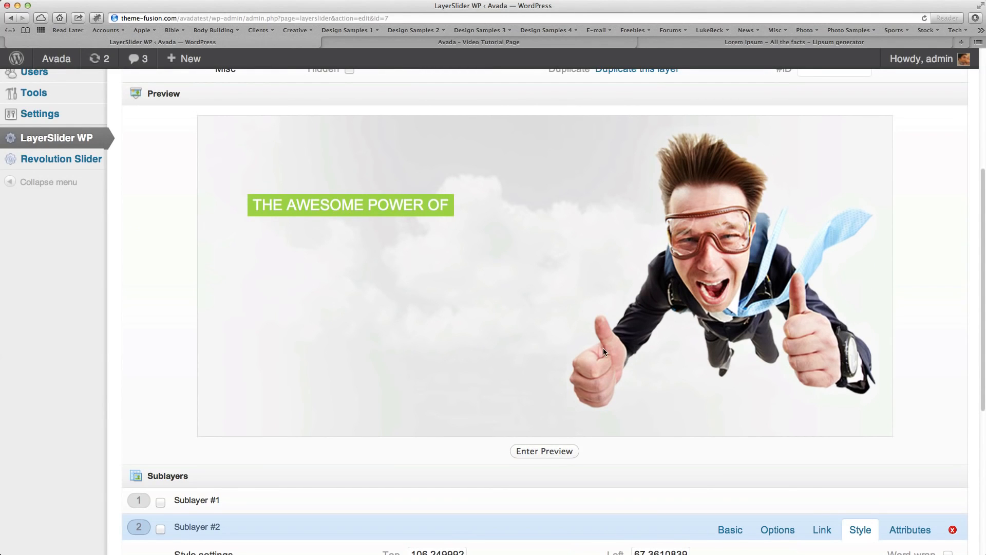
Set Sublayer #2's slide in direction to top and its slide in delay to 500 ms.
scroll(603, 347, down, 5)
scroll(636, 354, down, 1)
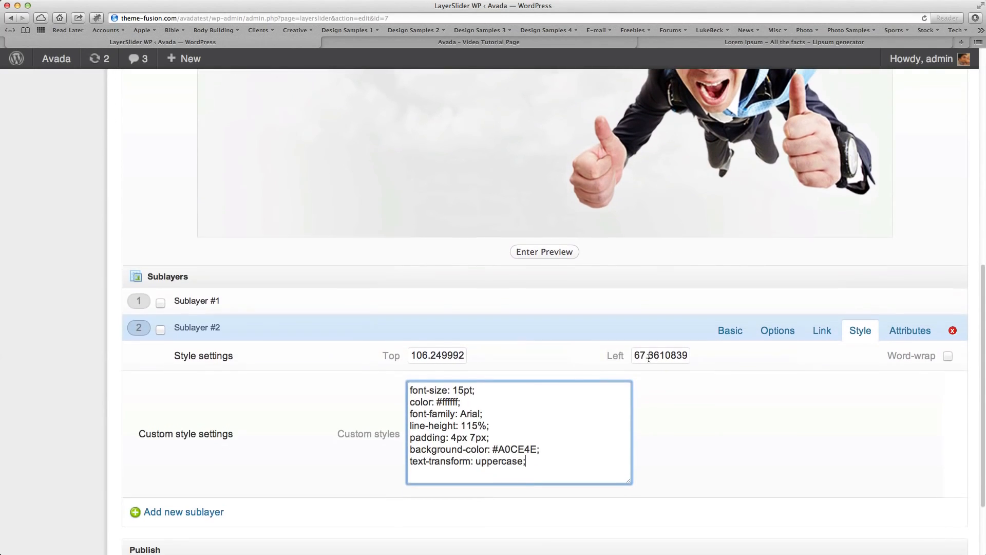
click(776, 321)
scroll(590, 439, up, 5)
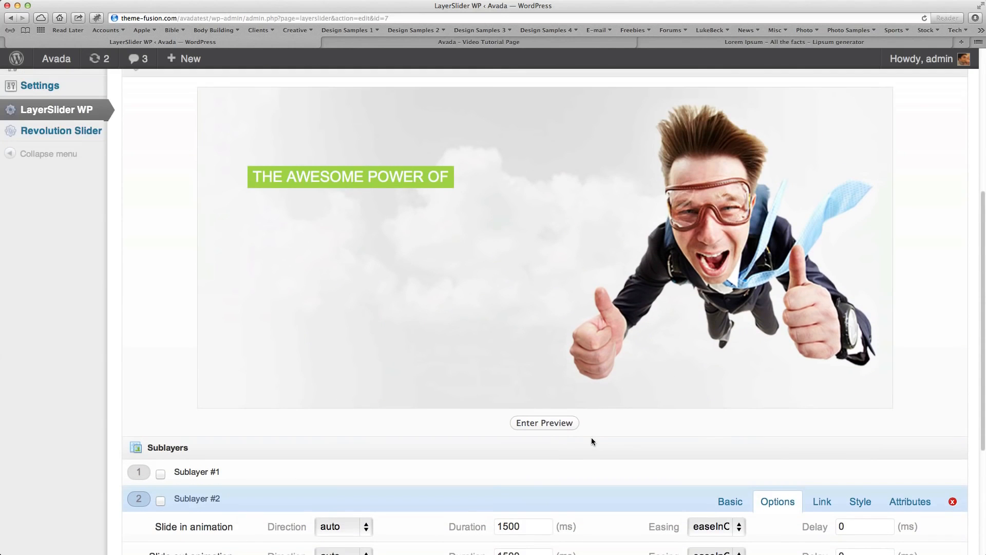
scroll(590, 437, down, 3)
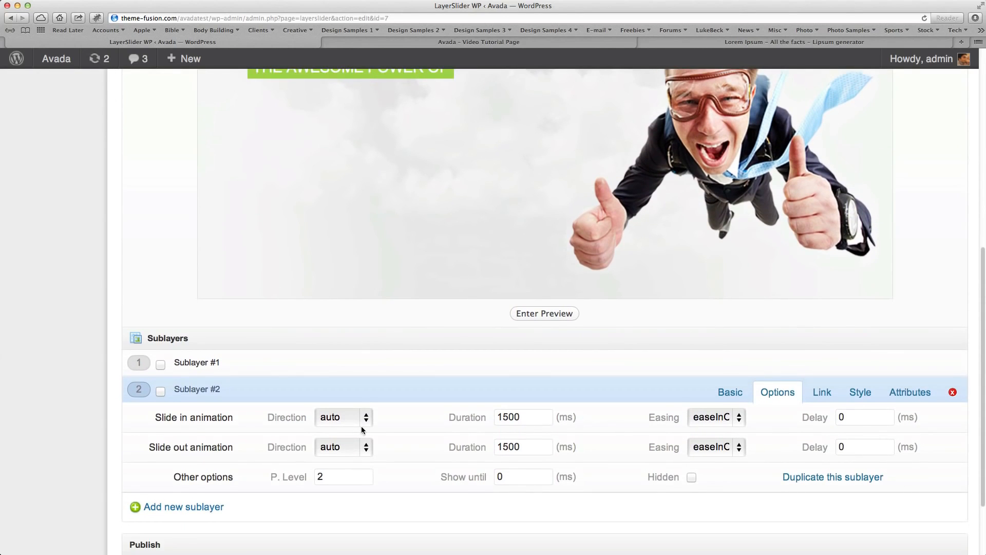
scroll(360, 426, up, 1)
scroll(395, 451, down, 3)
click(339, 354)
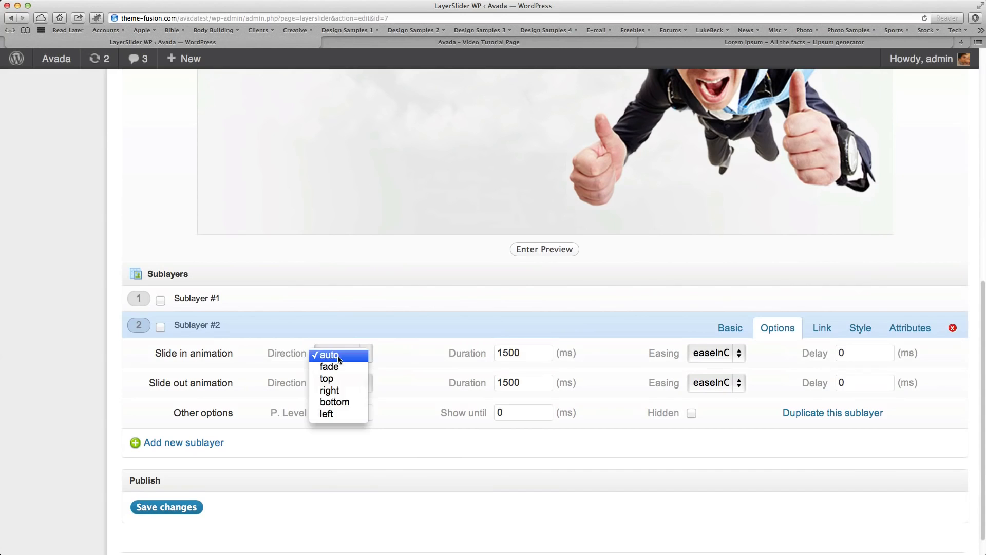
click(339, 379)
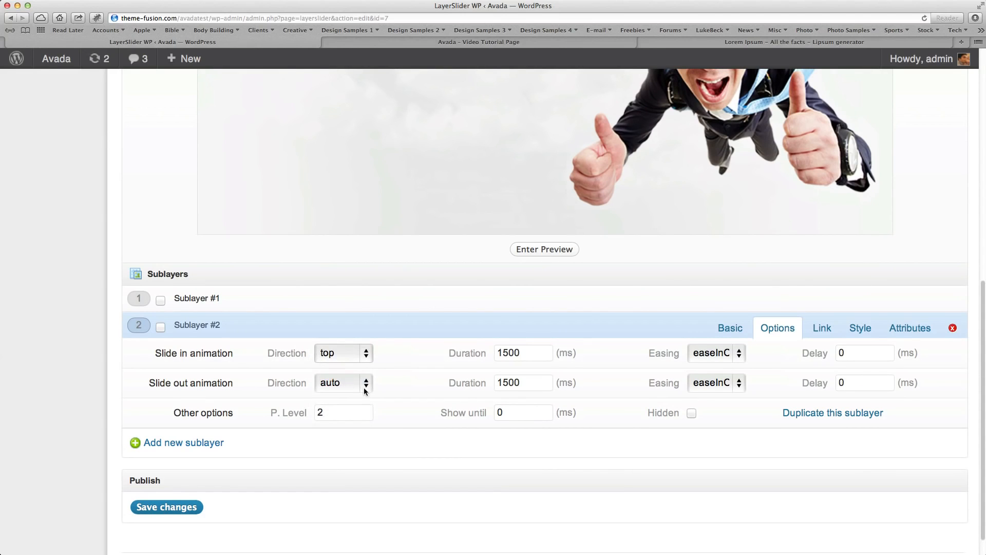
scroll(466, 390, up, 1)
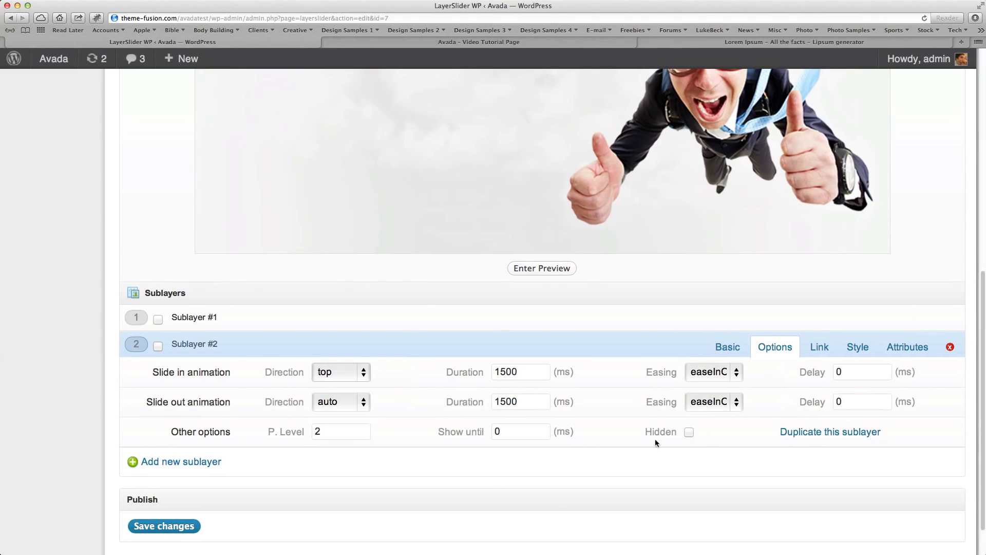
click(863, 376)
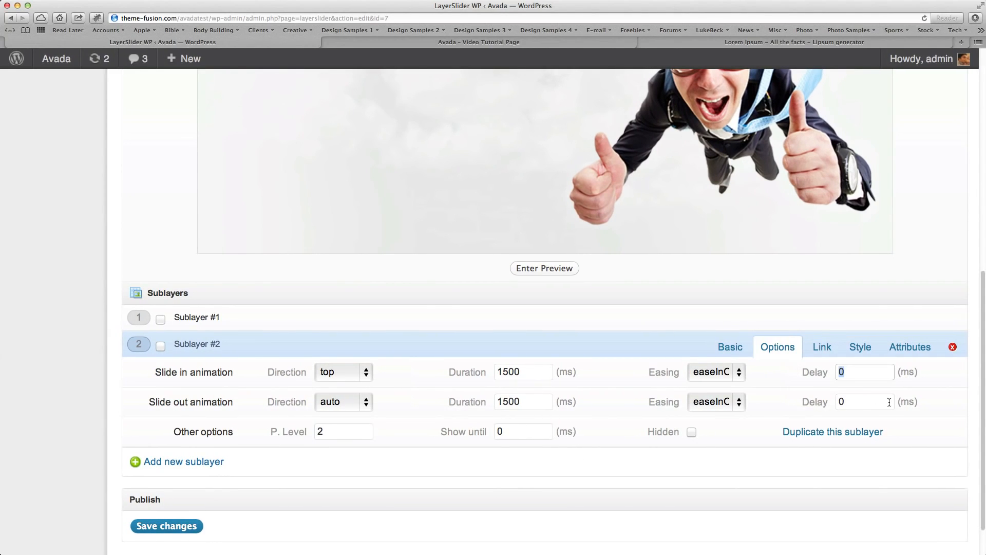
text(500)
Set Sublayer #2's slide out direction to top and its slide out delay to 500 ms.
click(353, 408)
click(337, 430)
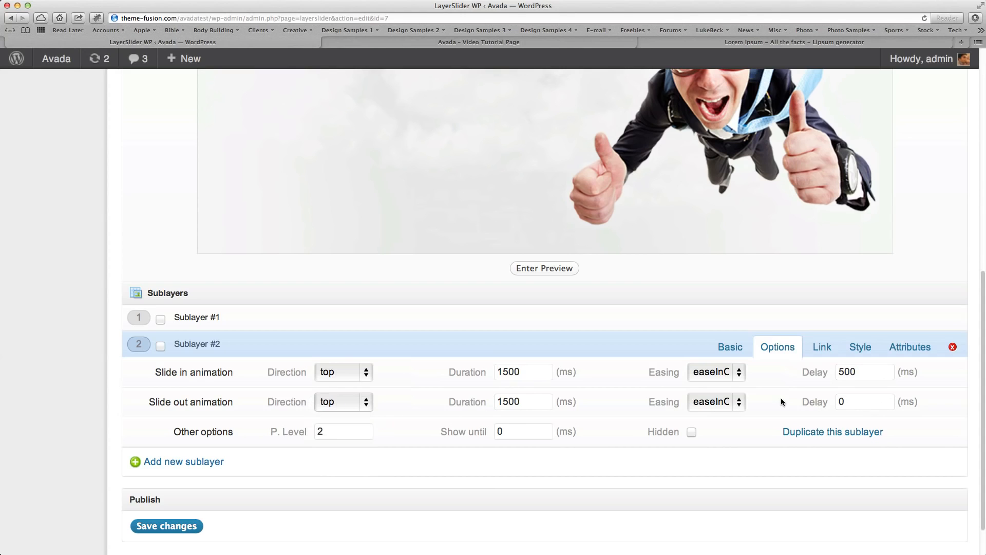
double_click(861, 402)
text(500)
click(713, 373)
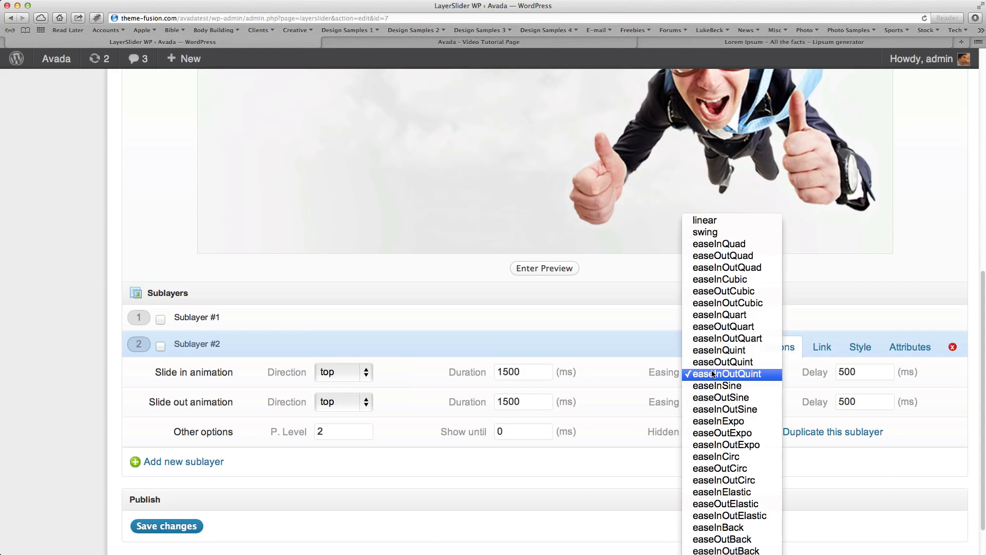
click(609, 454)
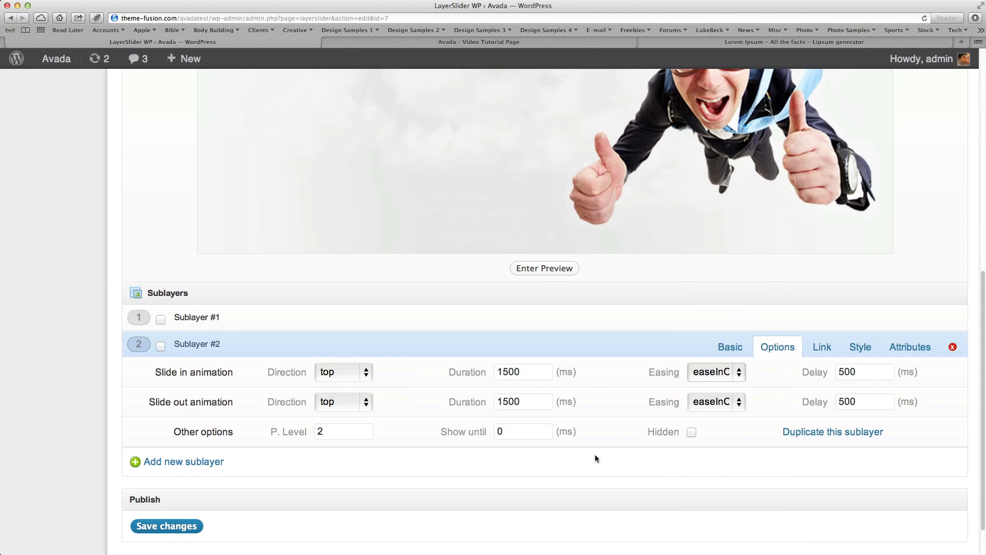
Add a third sublayer to Layer #1 and make it a paragraph.
scroll(595, 454, up, 5)
scroll(595, 454, down, 5)
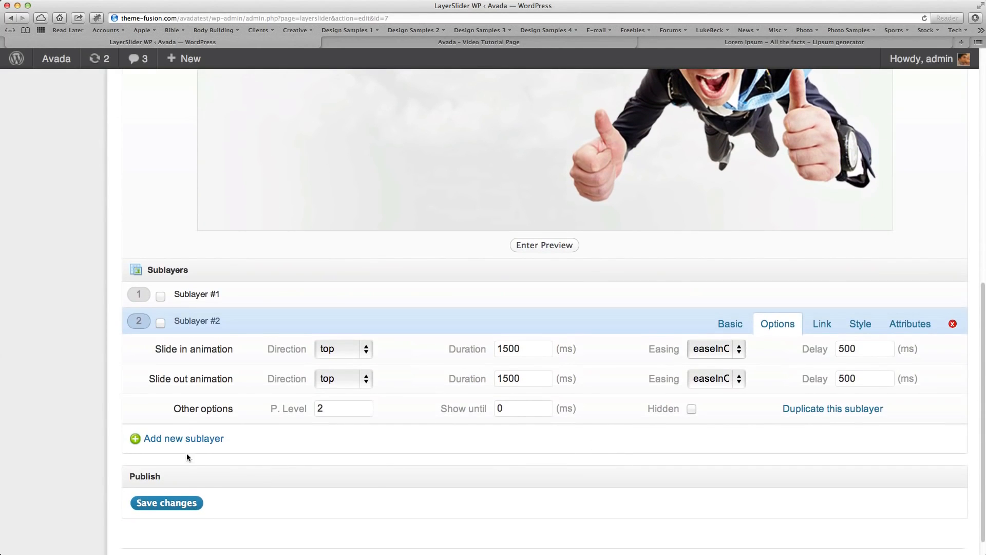
click(194, 439)
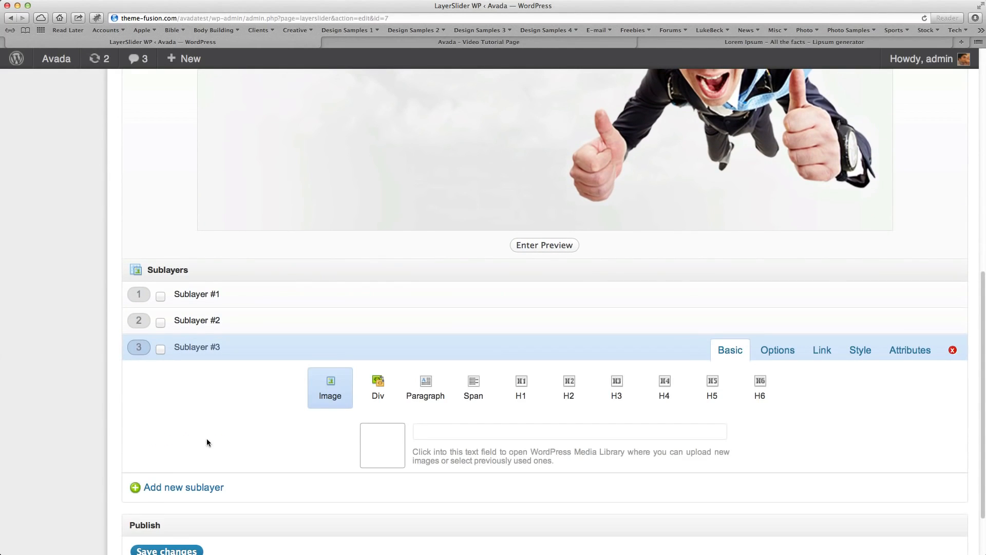
click(434, 396)
Enter "Wordpress & Responsiveness" as Sublayer #3's content and move the text below the first text line in the preview, about 166 top, 51 left.
click(420, 464)
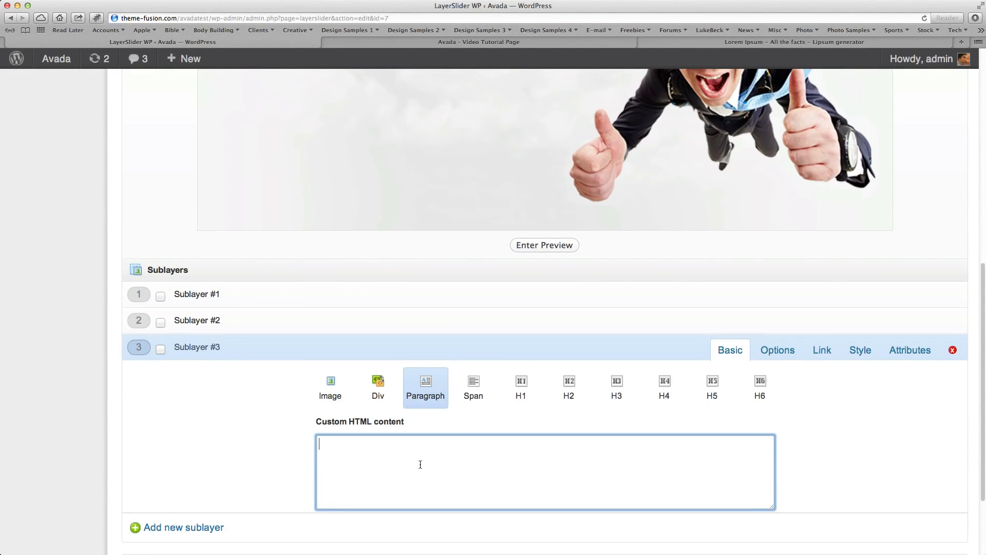
text(Wordpress & Responsi)
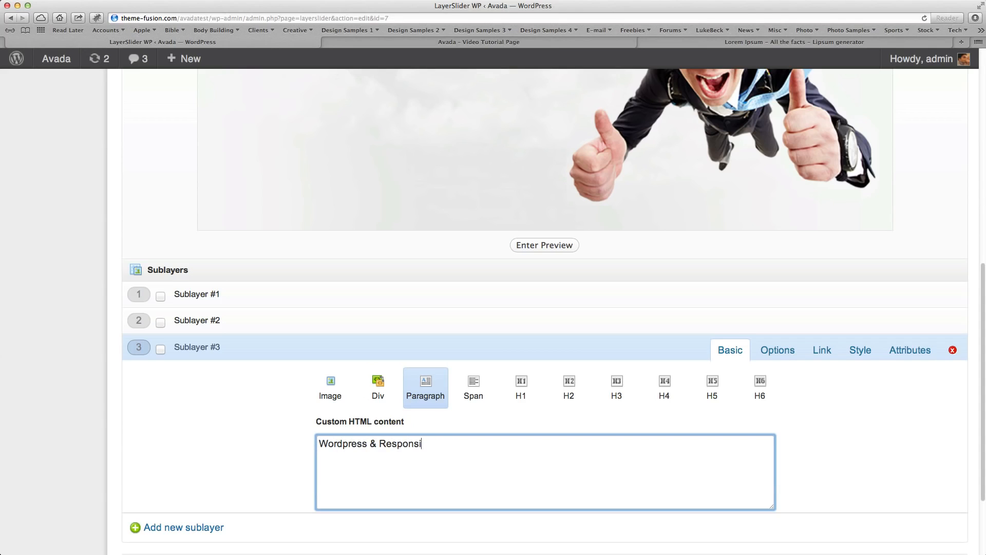
text(veness)
scroll(182, 93, up, 5)
drag(246, 145, 283, 265)
Paste the same custom styles into Sublayer #3: 15pt Arial, color #ffffff, line-height 115%, padding 4px 7px, background-color #A0CE4E, uppercase.
scroll(351, 312, down, 5)
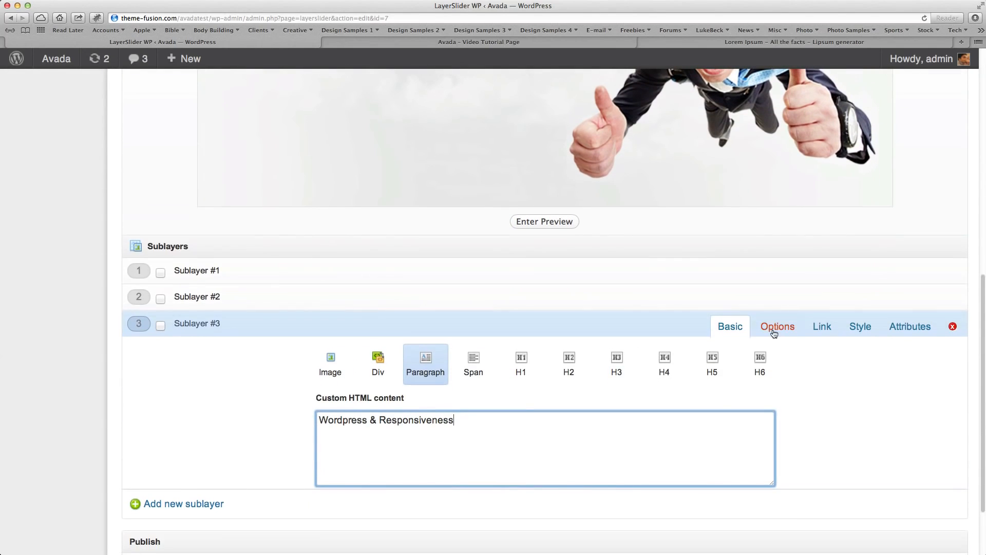
click(860, 326)
click(527, 401)
text(font-size: 15pt; color: #ffffff; font-family: Arial; line-height: 115%; padding: 4px 7px; background-color: #A0CE4E; text-transform: uppercase;)
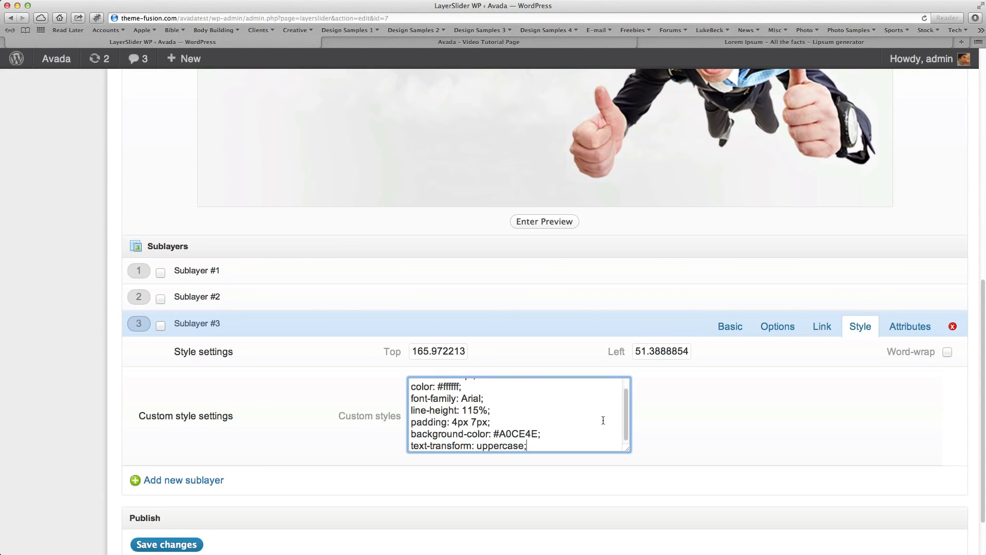
scroll(527, 402, up, 3)
scroll(722, 434, down, 2)
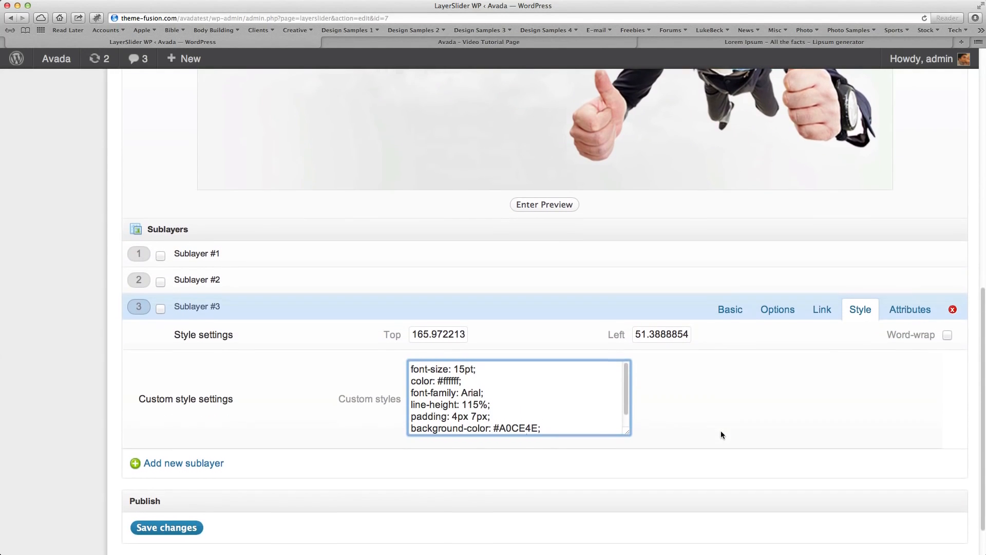
Reposition the Sublayer #3 text in the preview directly beneath "The Awesome Power Of", with their left edges aligned.
click(777, 307)
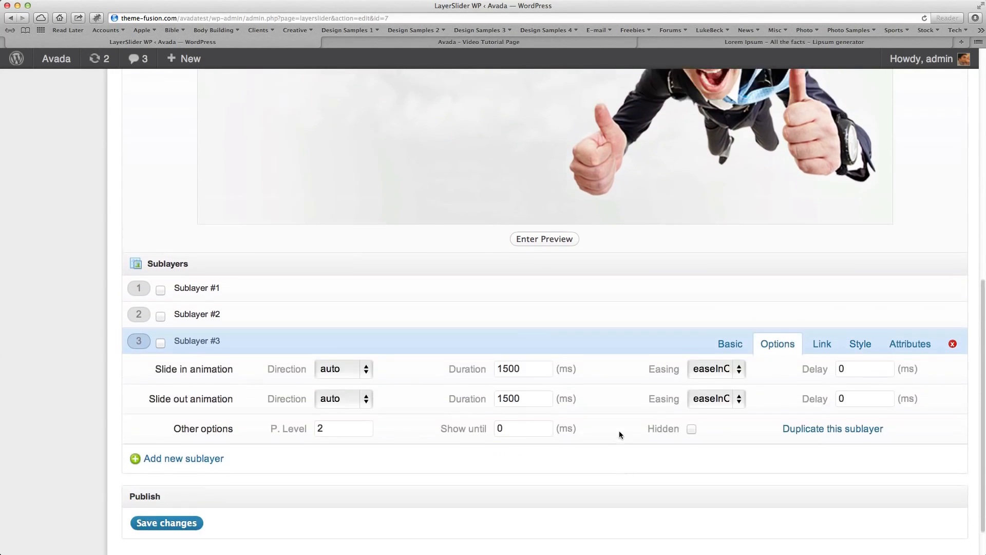
scroll(619, 430, up, 5)
drag(302, 186, 314, 167)
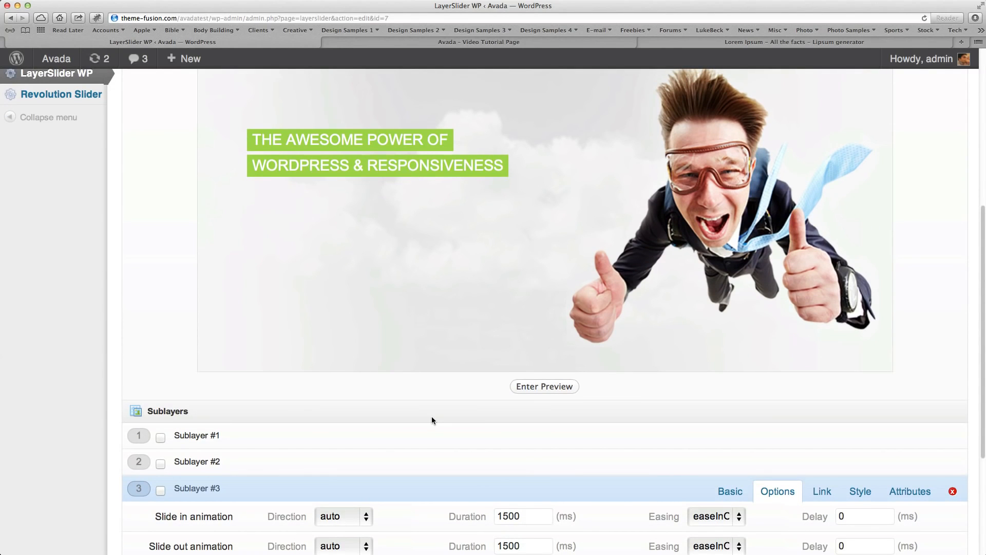
Set Sublayer #3's slide-in animation to direction bottom, easing easeInOutQuint and a 900 ms delay.
scroll(432, 420, down, 4)
click(334, 388)
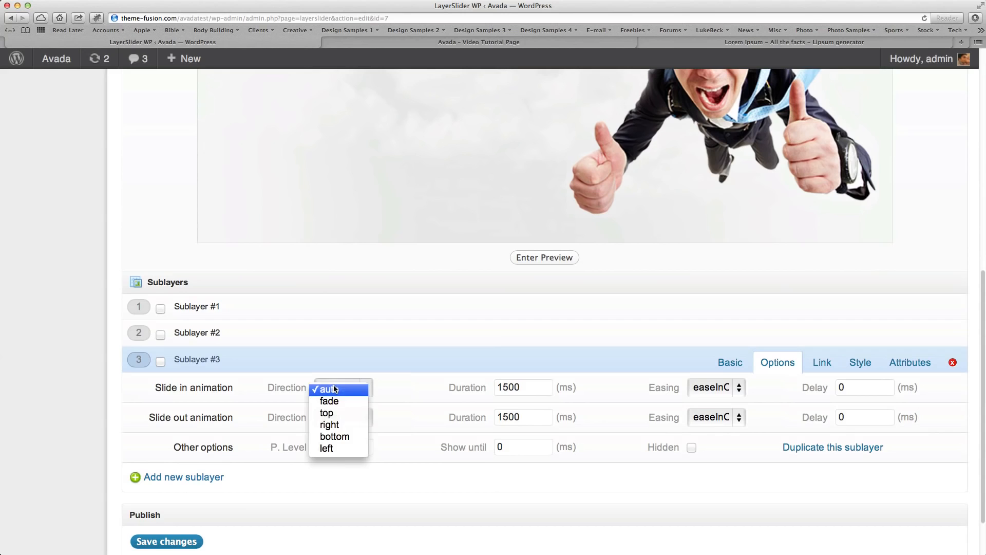
click(353, 437)
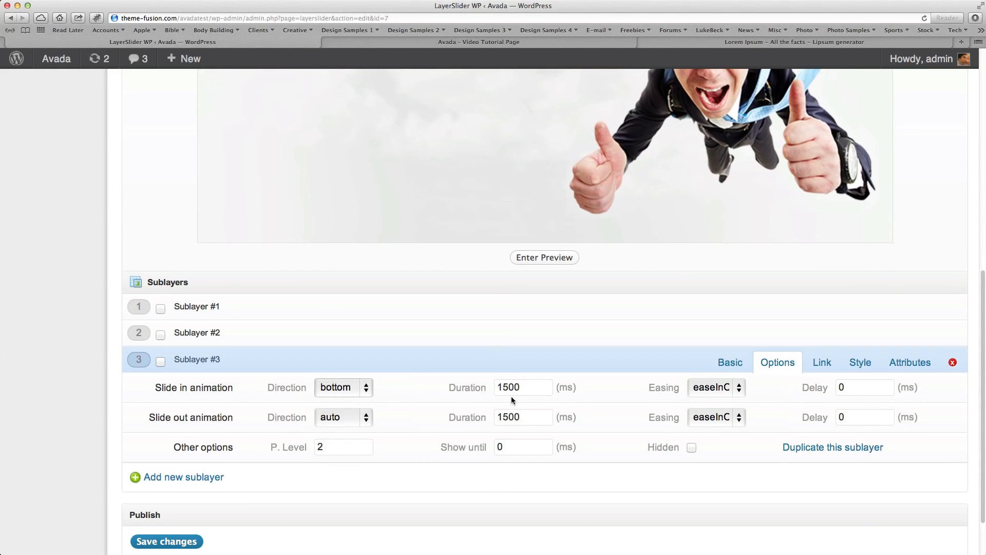
click(724, 388)
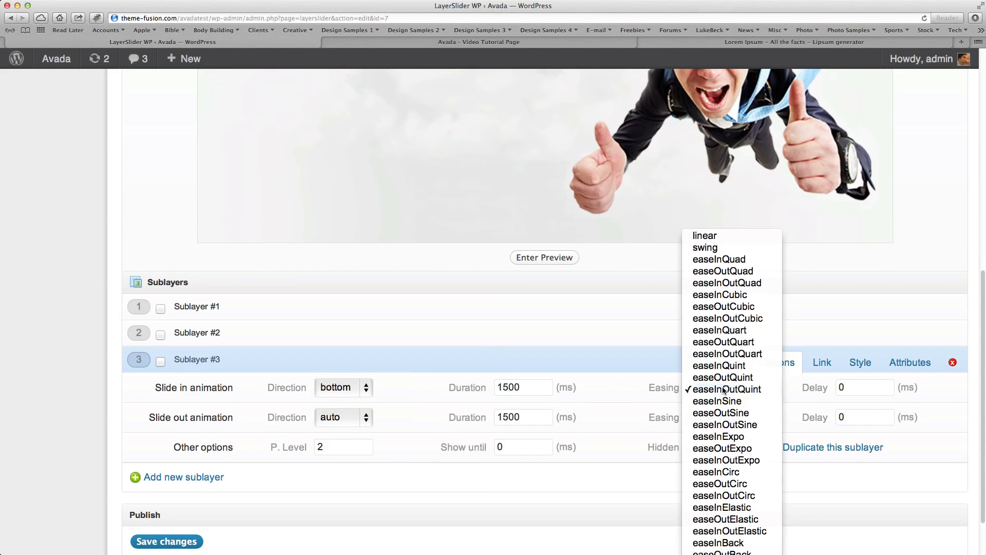
click(723, 390)
drag(850, 387, 814, 389)
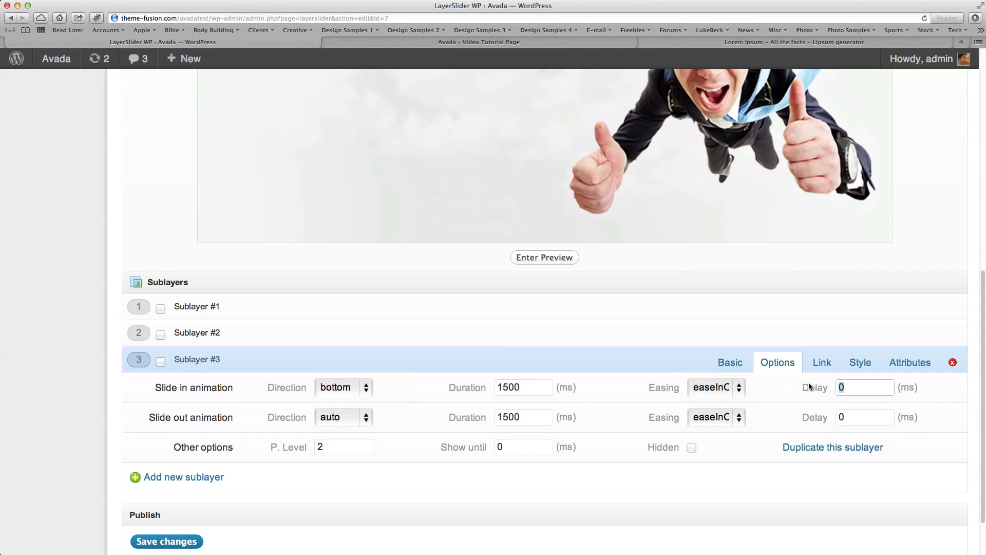
text(900)
Set Sublayer #3's slide-out animation to direction bottom with a 900 ms delay.
click(352, 419)
click(540, 435)
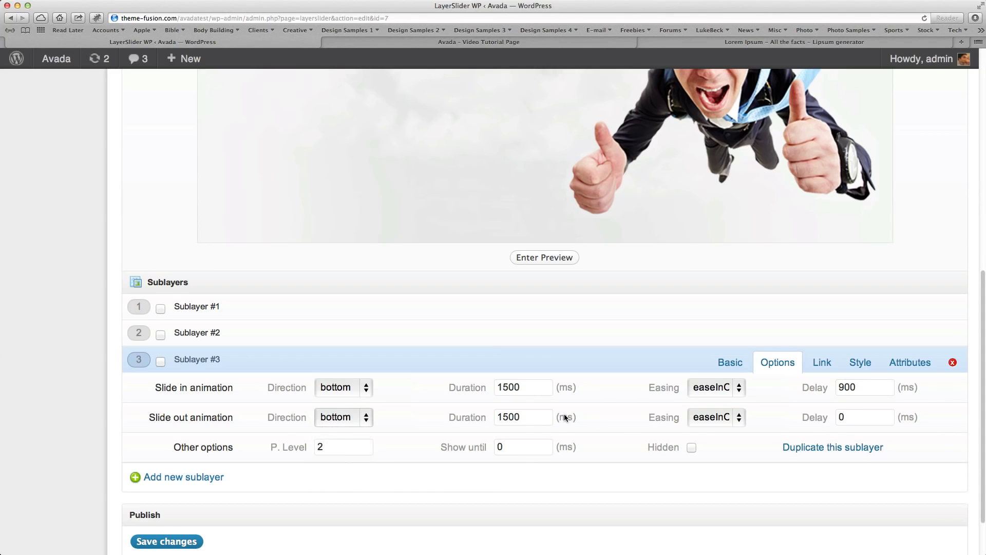
click(877, 421)
text(900)
scroll(520, 494, down, 1)
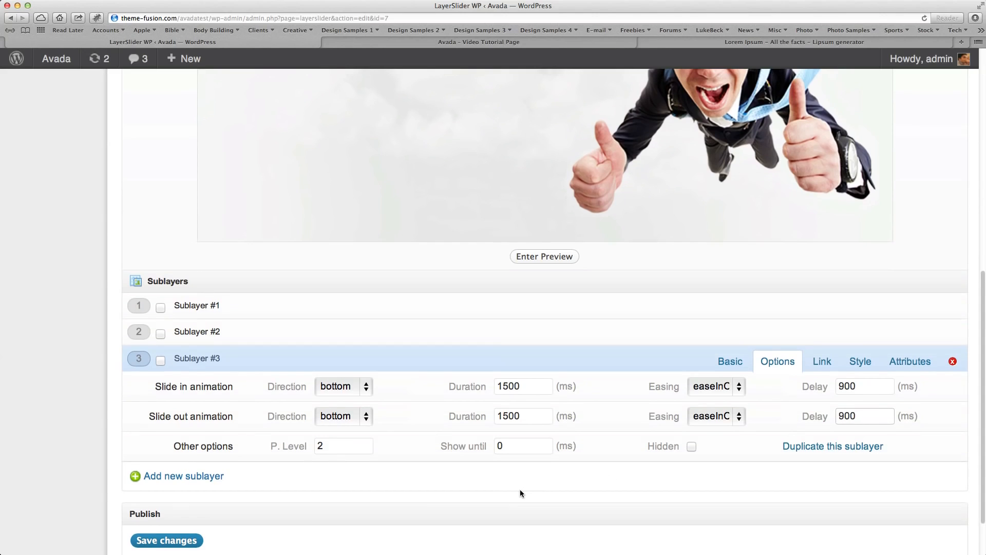
Add a fourth sublayer to Layer #1 and make it a paragraph.
scroll(520, 488, up, 5)
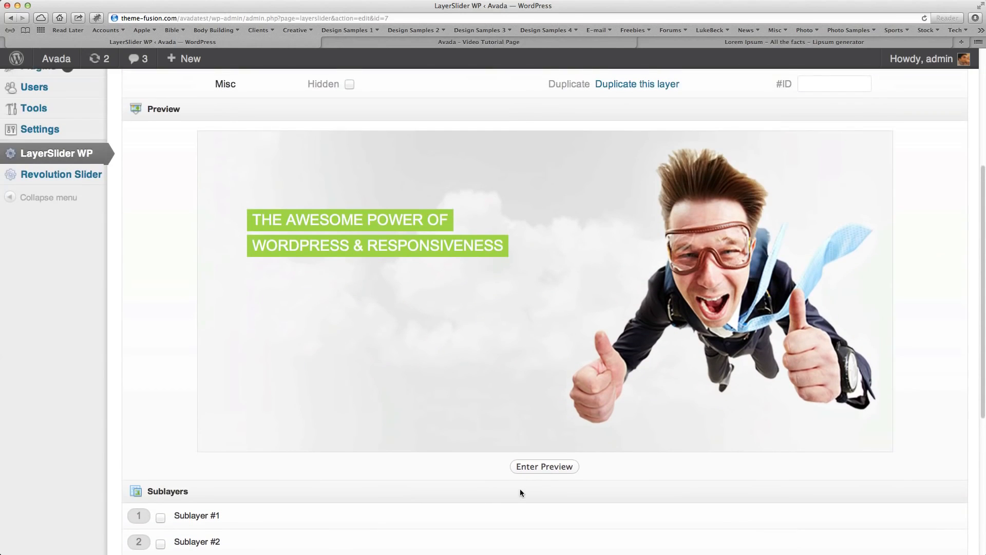
scroll(520, 489, down, 5)
click(196, 482)
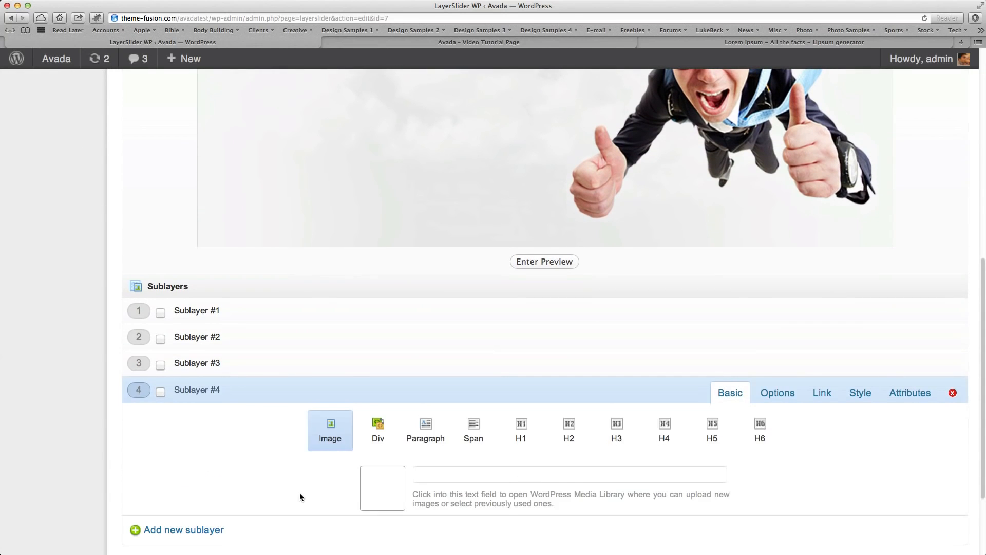
scroll(300, 492, down, 1)
scroll(301, 489, up, 5)
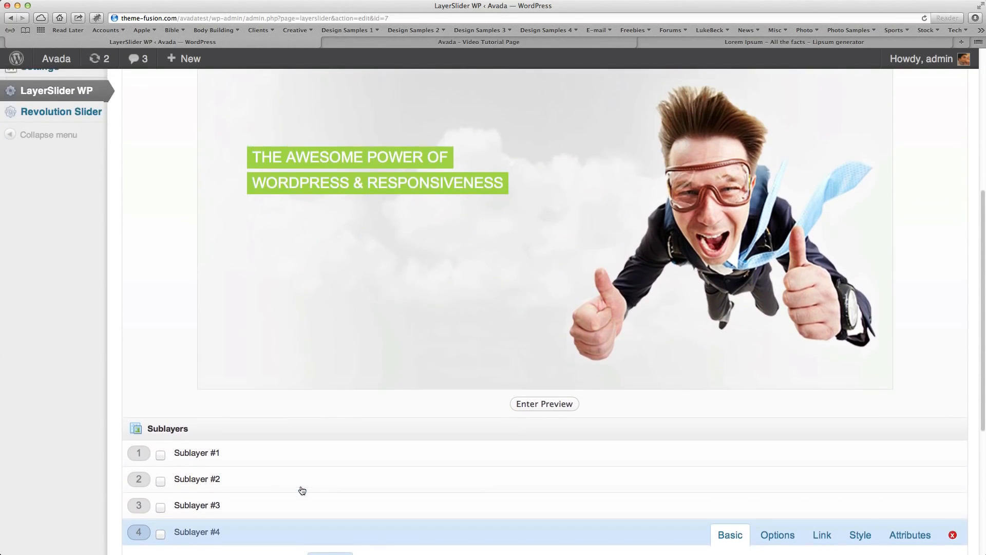
scroll(301, 489, down, 5)
click(425, 429)
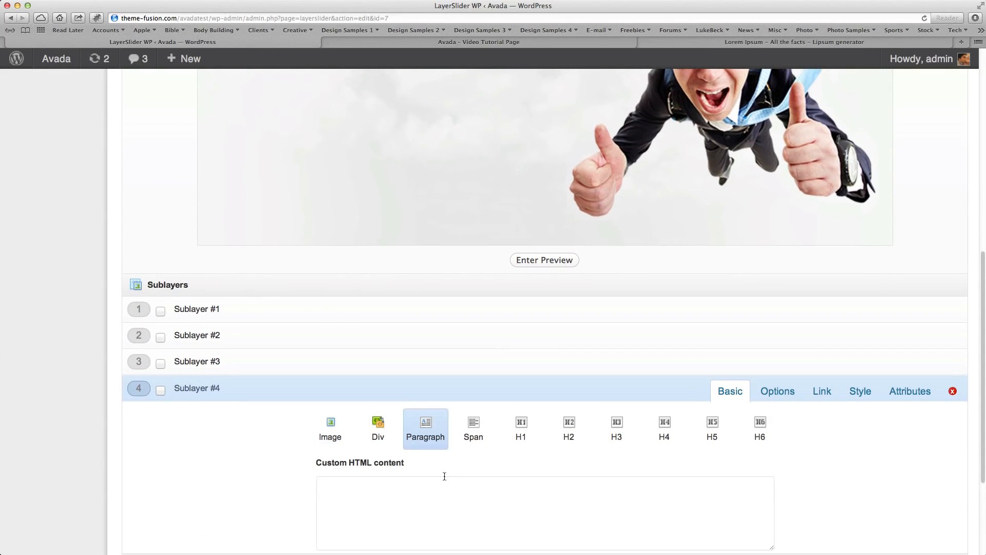
Enter "Seriously, Can You Think" as Sublayer #4's content.
click(426, 499)
scroll(425, 500, down, 1)
text(Seriously,)
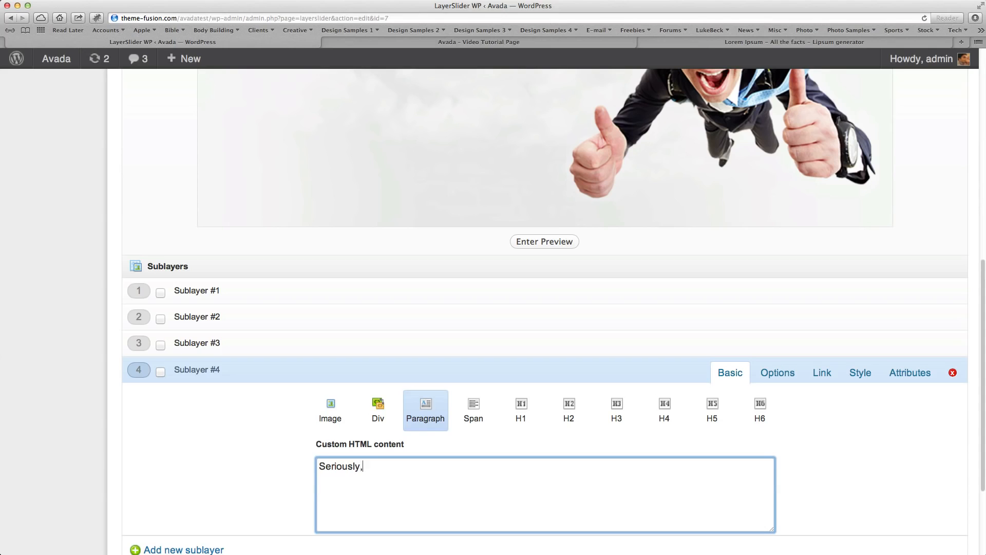
text(Can You Think)
scroll(425, 444, up, 5)
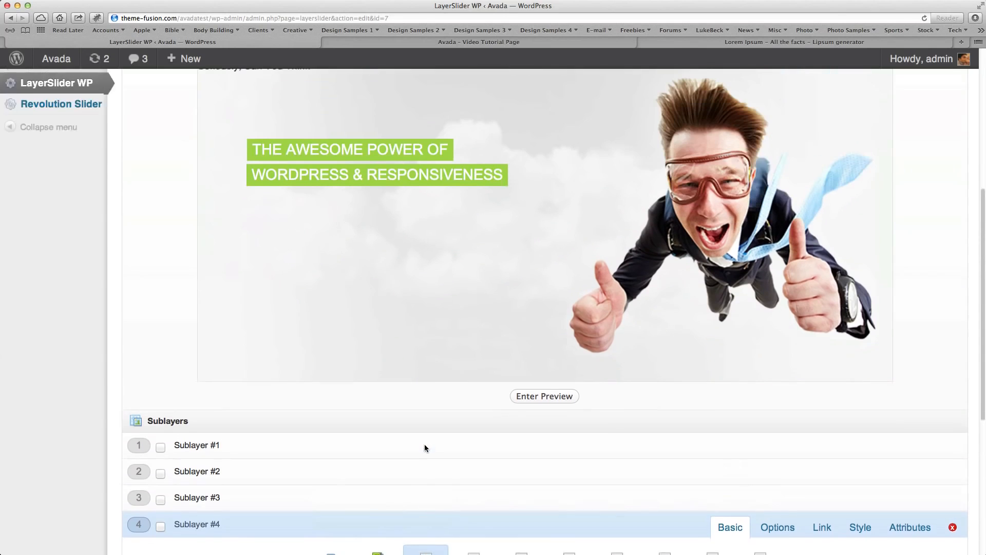
Paste the same custom styles into Sublayer #4 and enlarge the custom styles box so all its lines show.
scroll(425, 448, down, 5)
click(858, 459)
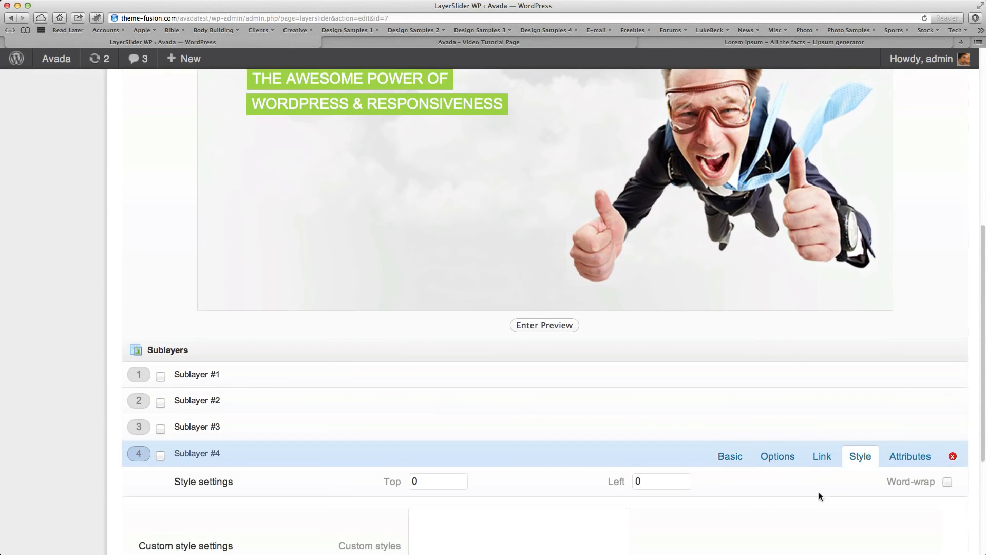
scroll(819, 494, down, 3)
click(522, 466)
key(super+v)
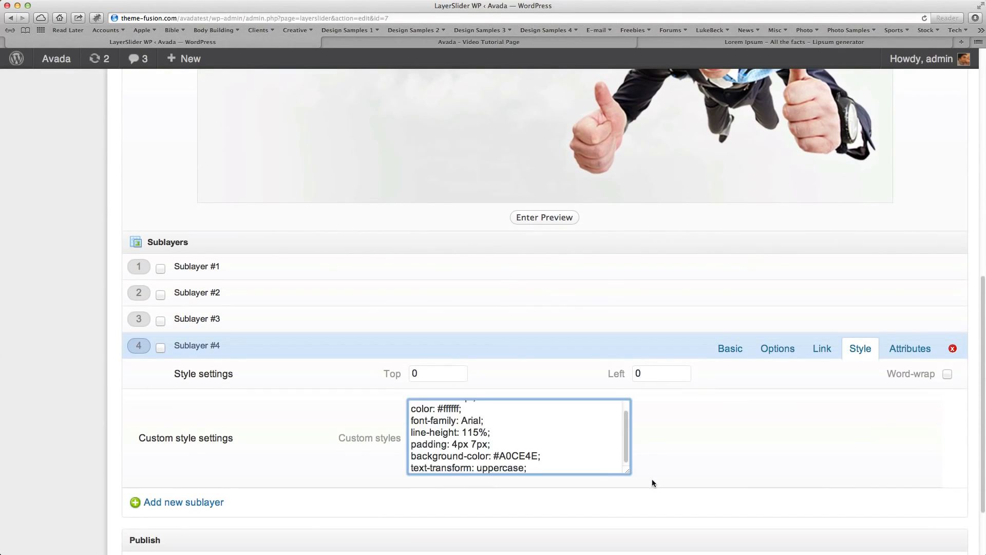
drag(627, 469, 646, 534)
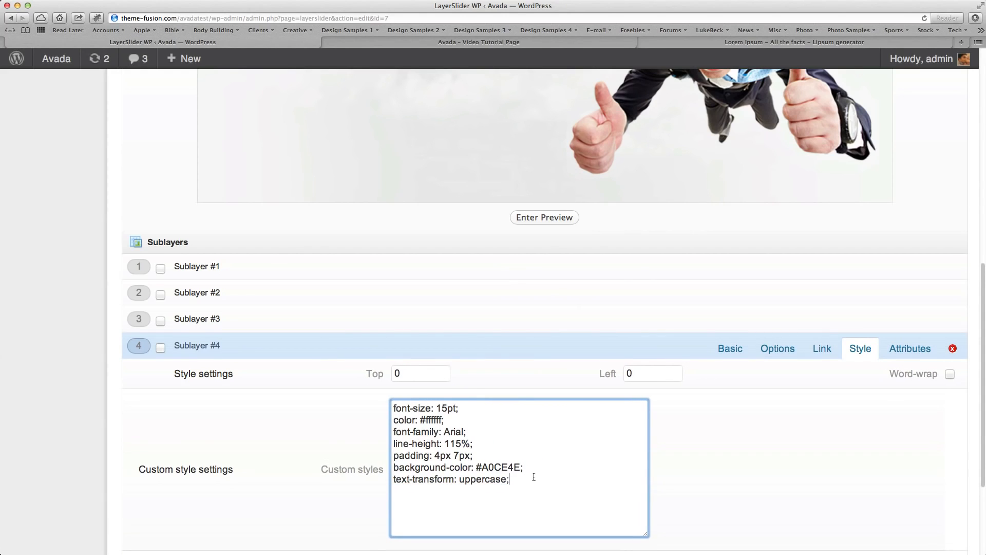
In Sublayer #4's custom styles, set the text color to #A0CE4E and the background-color to #000000.
drag(521, 466, 478, 468)
key(super+c)
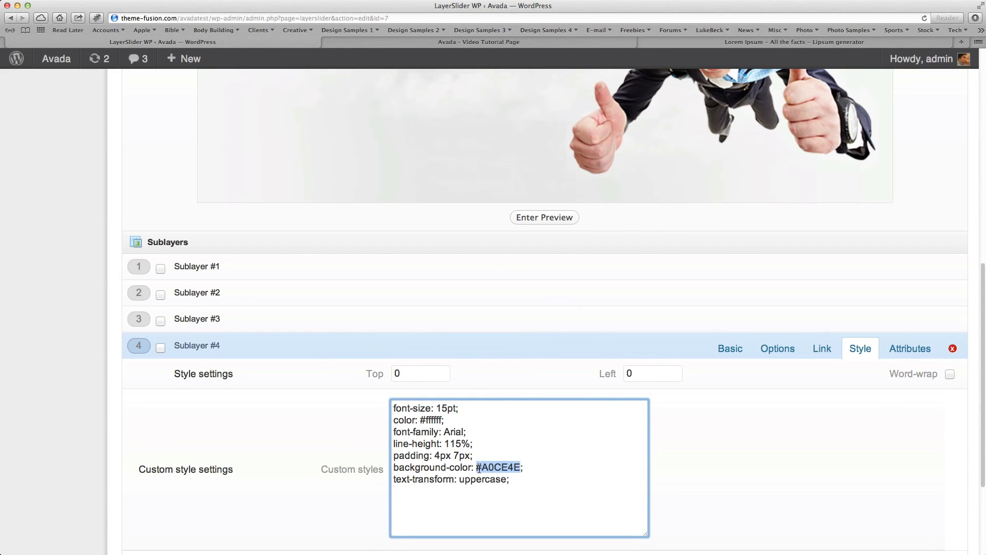
drag(443, 420, 423, 424)
key(super+v)
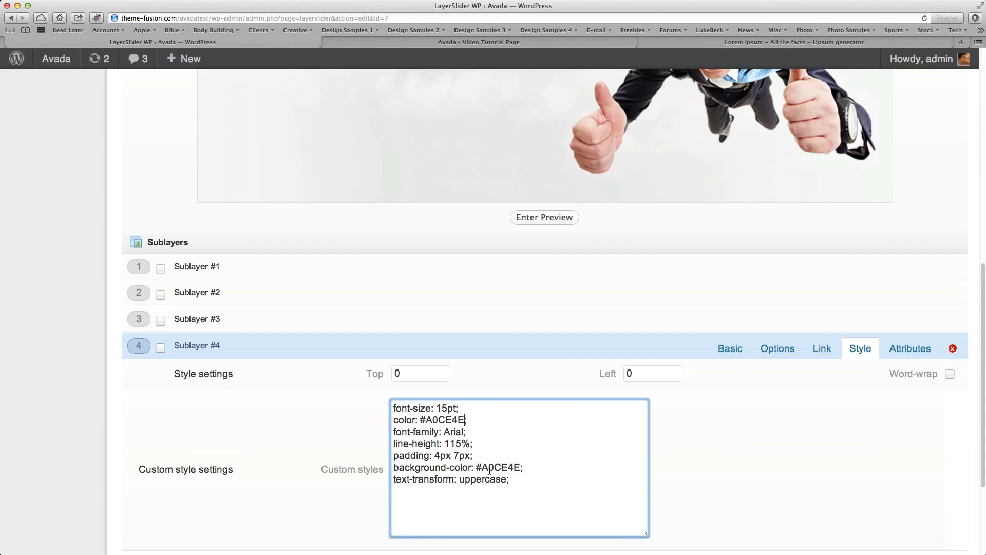
click(521, 465)
key(BackSpace)
key(BackSpace)
key(BackSpace)
key(BackSpace)
key(BackSpace)
key(BackSpace)
text(000000)
Move the Sublayer #4 text in the preview below "Wordpress & Responsiveness", left edges aligned, about 185 top, 66 left.
scroll(691, 492, up, 4)
scroll(699, 496, up, 2)
drag(347, 143, 374, 264)
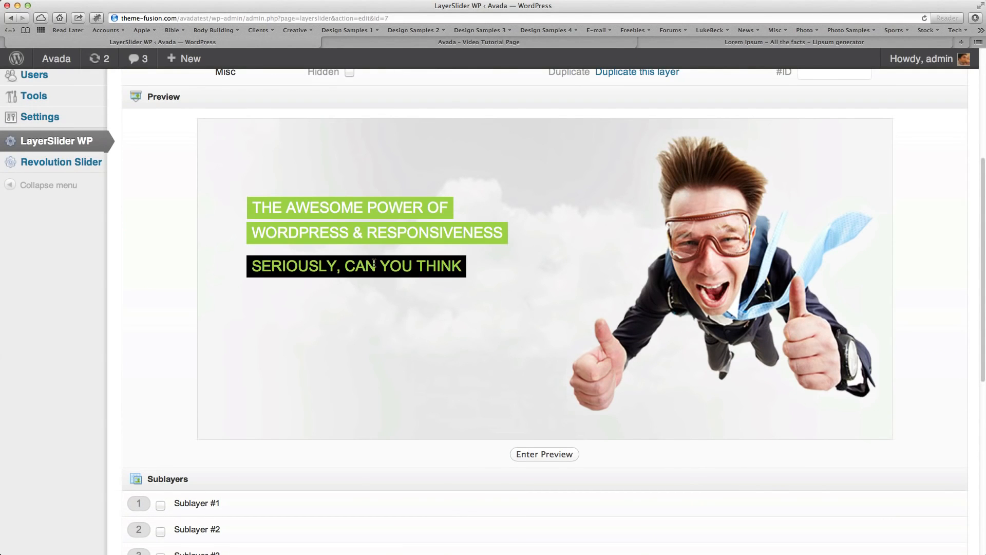
Set the direction of Sublayer #4's slide-in and slide-out animations to top.
scroll(498, 384, down, 7)
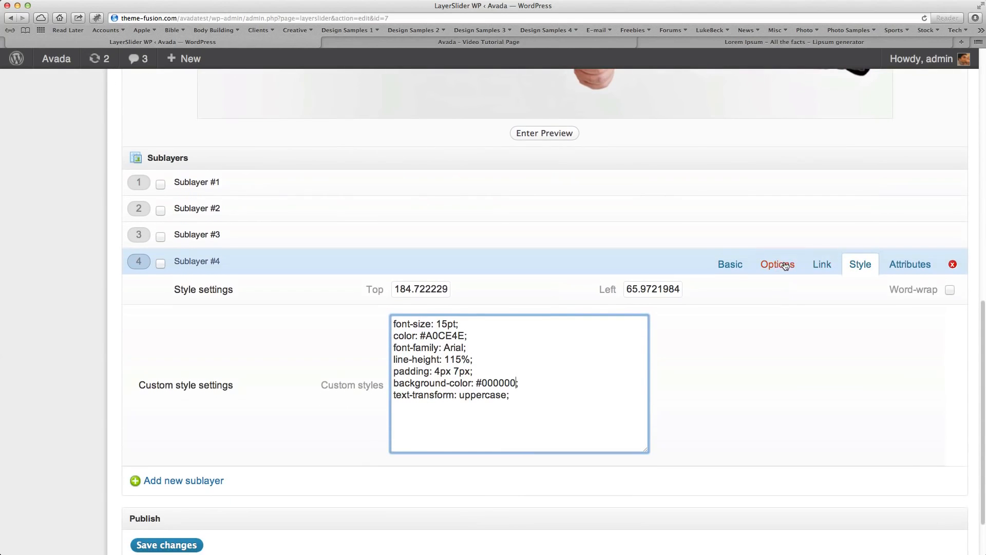
click(776, 266)
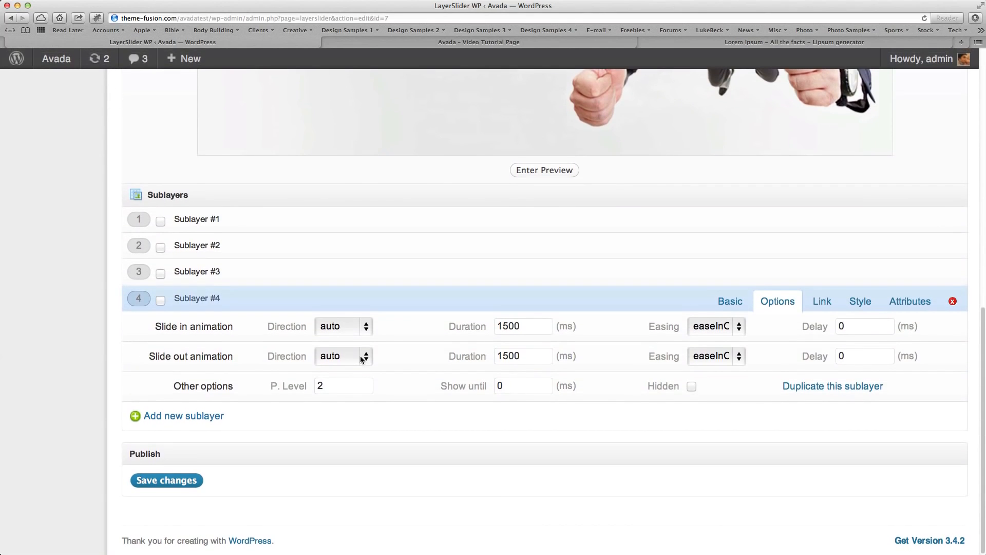
click(343, 327)
click(335, 352)
click(360, 360)
click(354, 383)
Set the delay of Sublayer #4's slide-in and slide-out animations to 1300 ms each.
double_click(859, 324)
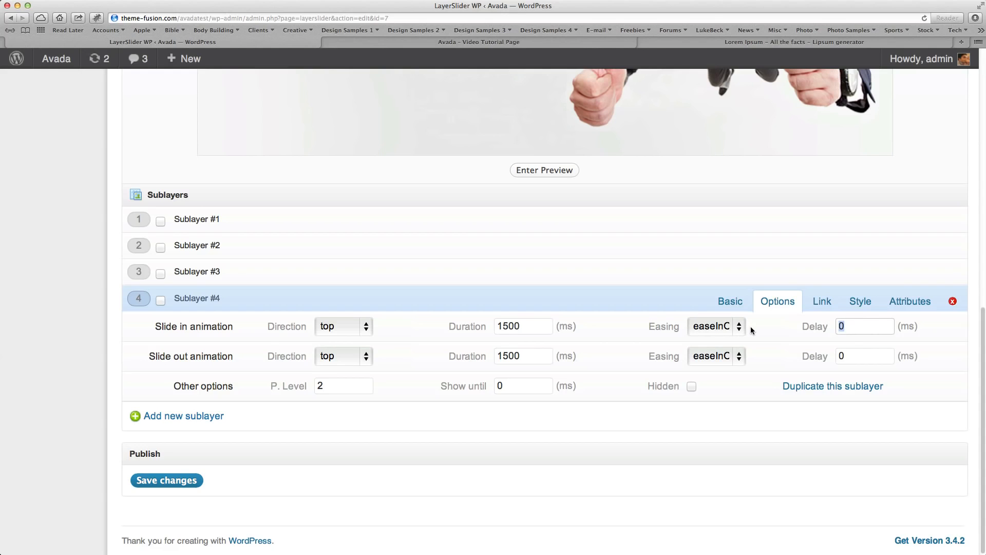
text(1300)
double_click(843, 356)
text(13)
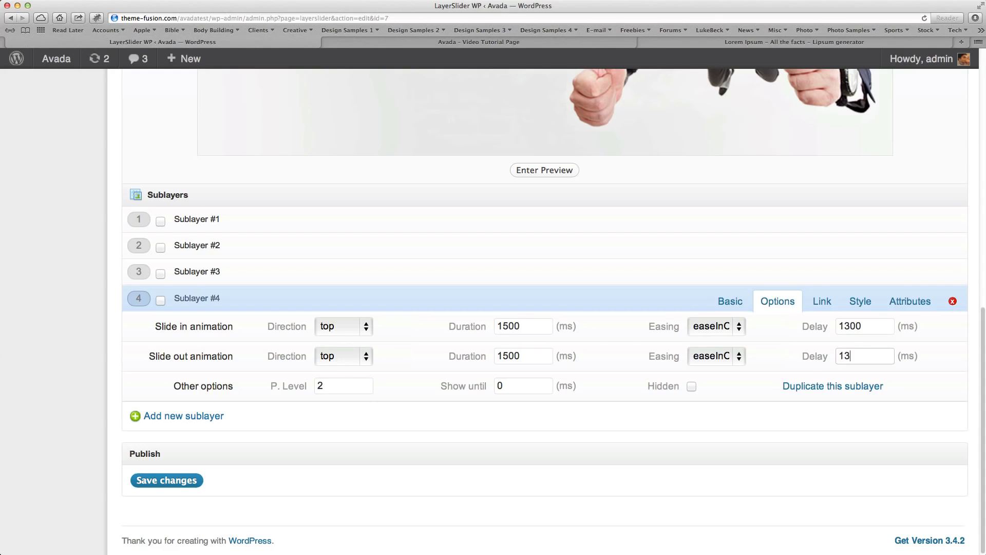
text(00)
Review the text lines in the Layer #1 preview and the animation options of Sublayer #4.
scroll(545, 380, up, 1)
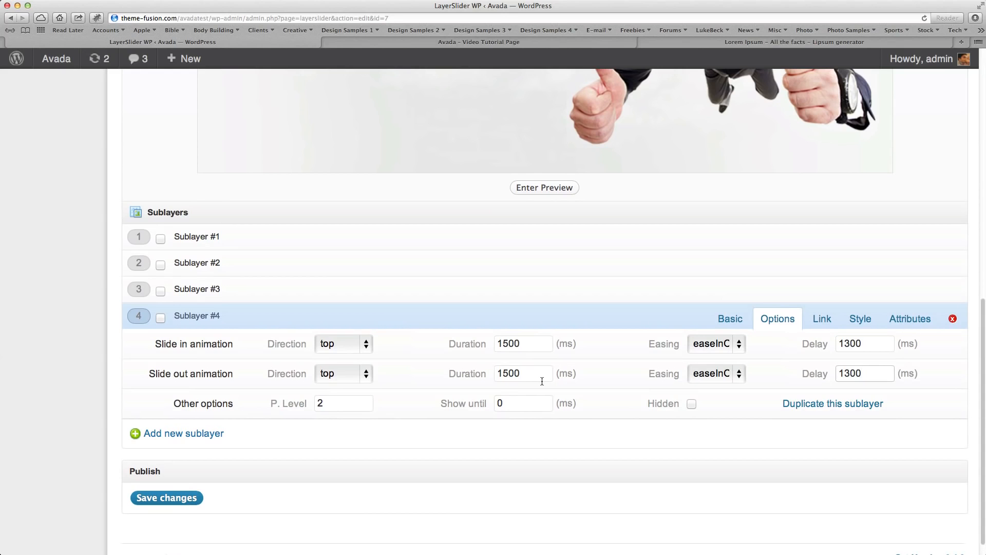
scroll(545, 380, up, 1)
scroll(542, 376, down, 2)
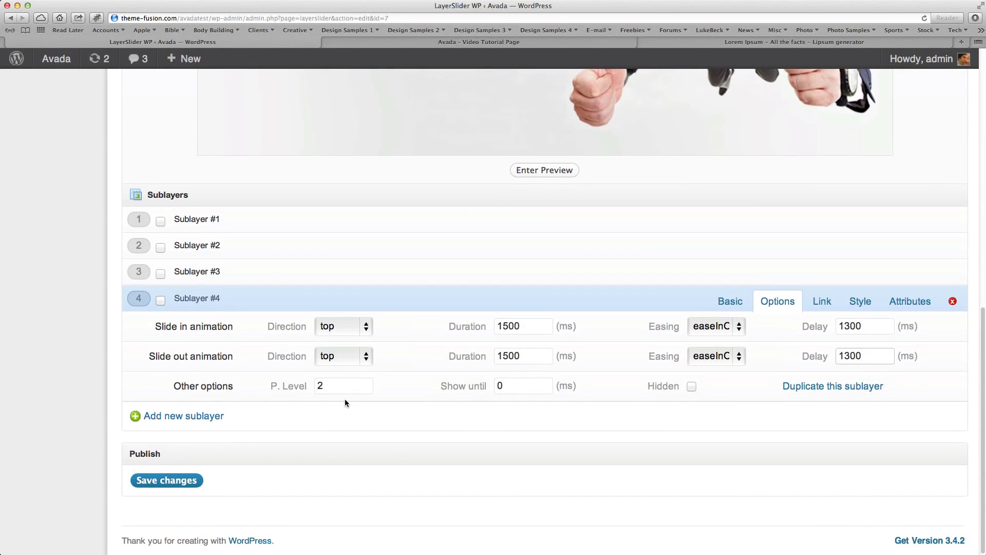
scroll(352, 403, up, 5)
scroll(352, 403, down, 5)
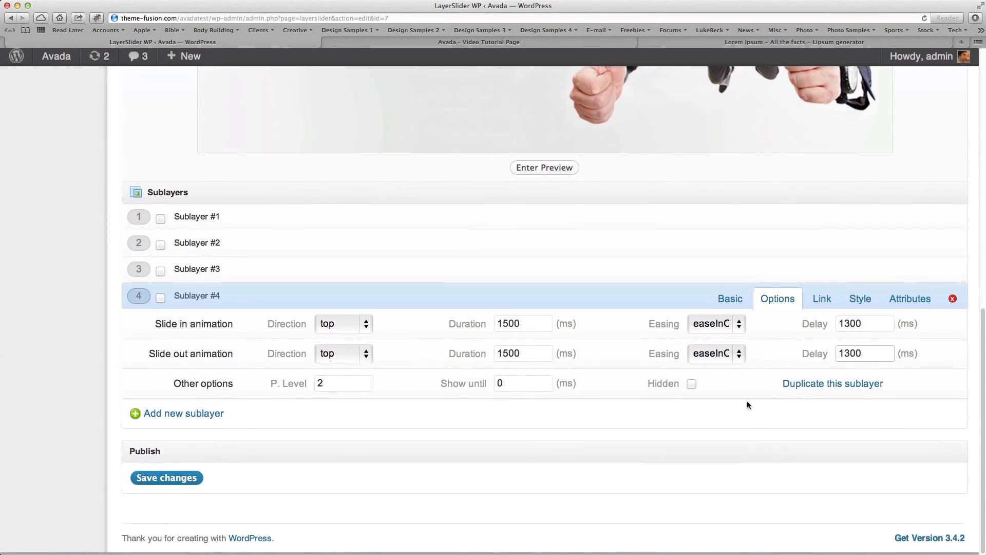
scroll(529, 400, up, 5)
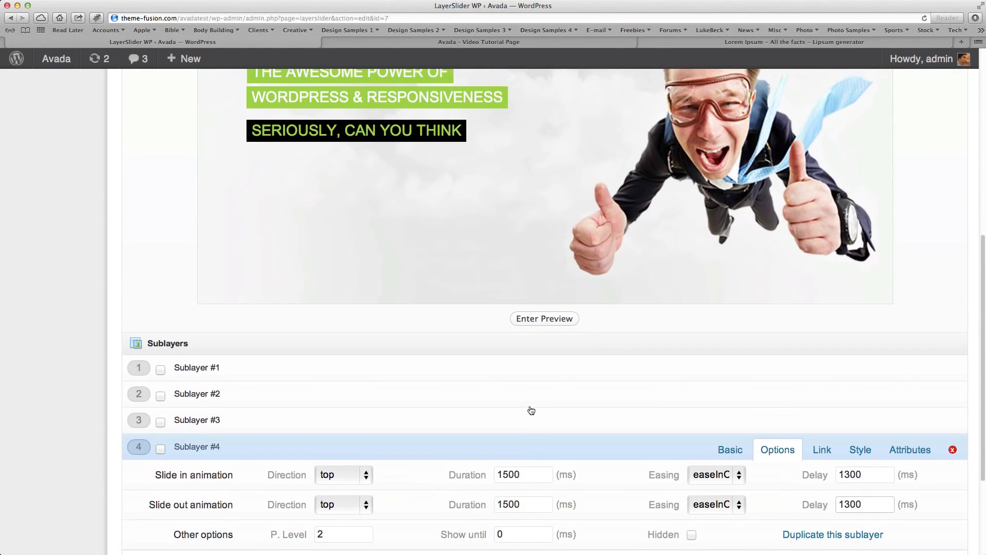
scroll(530, 405, down, 4)
scroll(530, 406, down, 1)
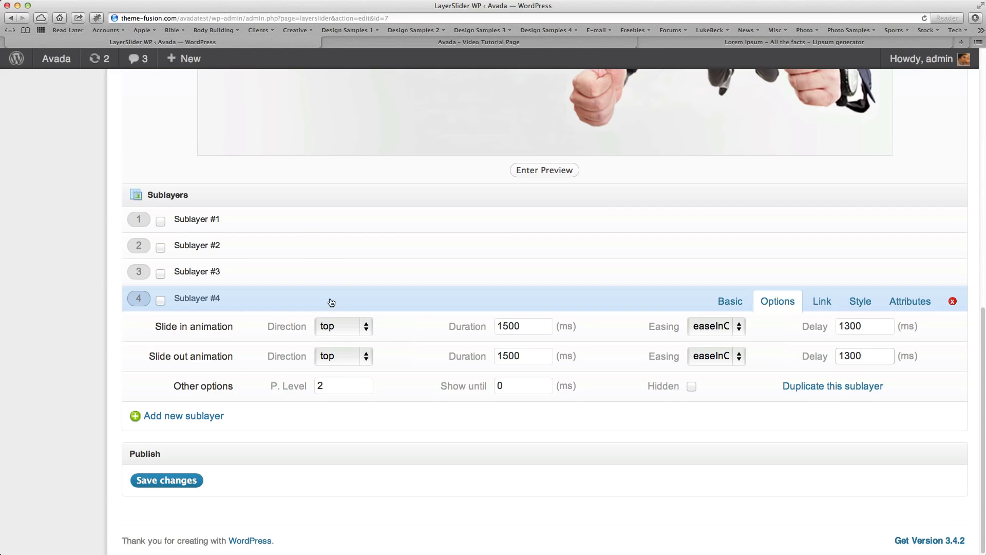
Add a fifth sublayer to Layer #1 and make it a paragraph.
click(199, 416)
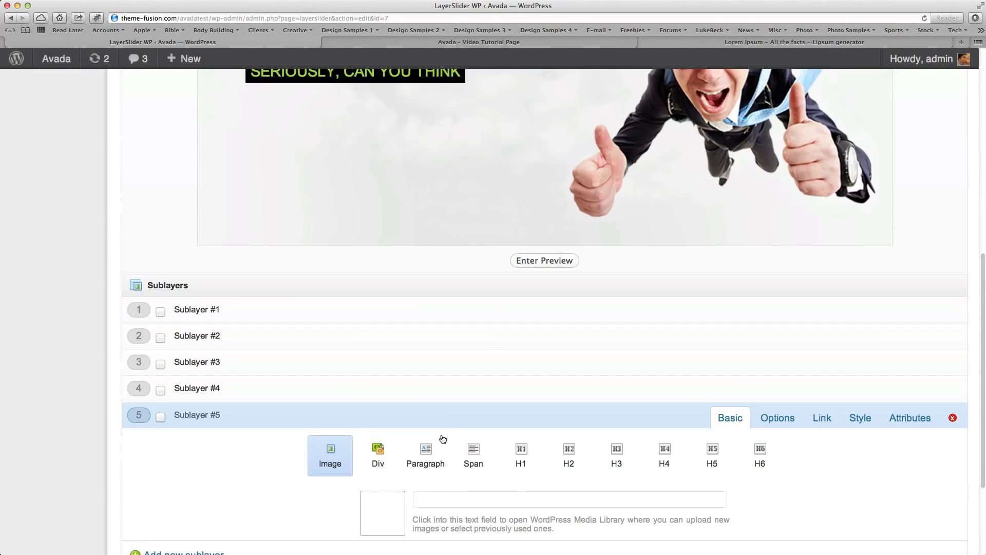
click(441, 500)
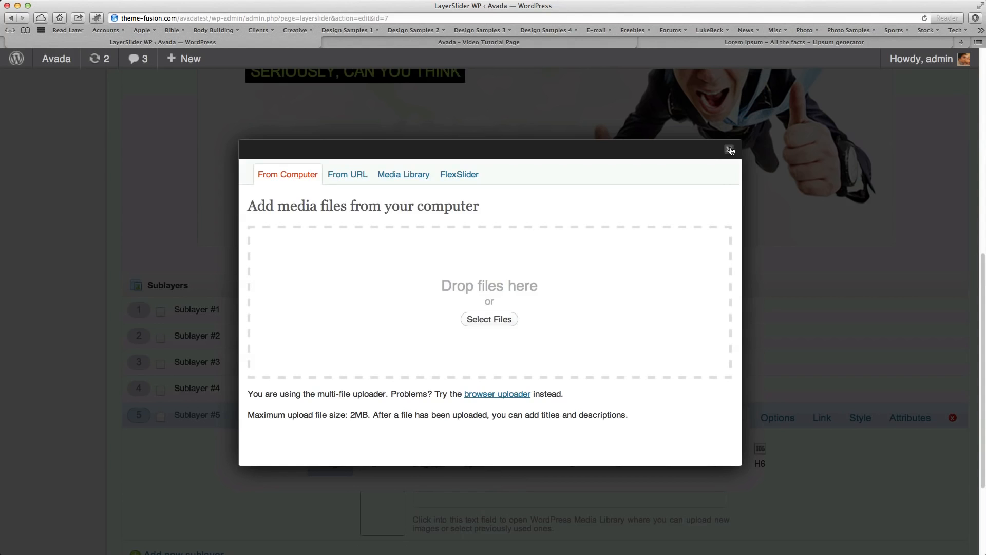
click(729, 149)
scroll(426, 352, down, 3)
click(426, 351)
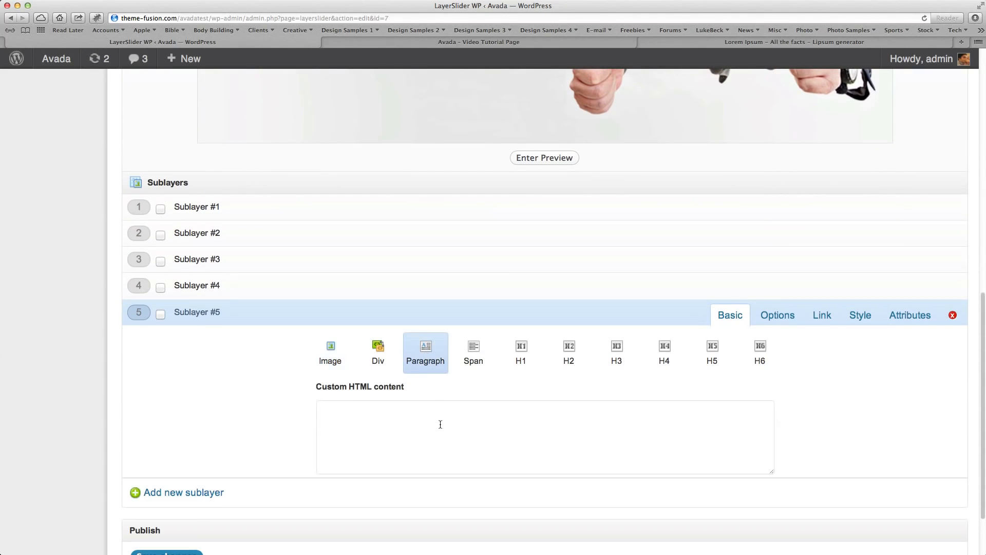
Enter "of Anything Better?" as Sublayer #5's content.
click(426, 437)
text(o)
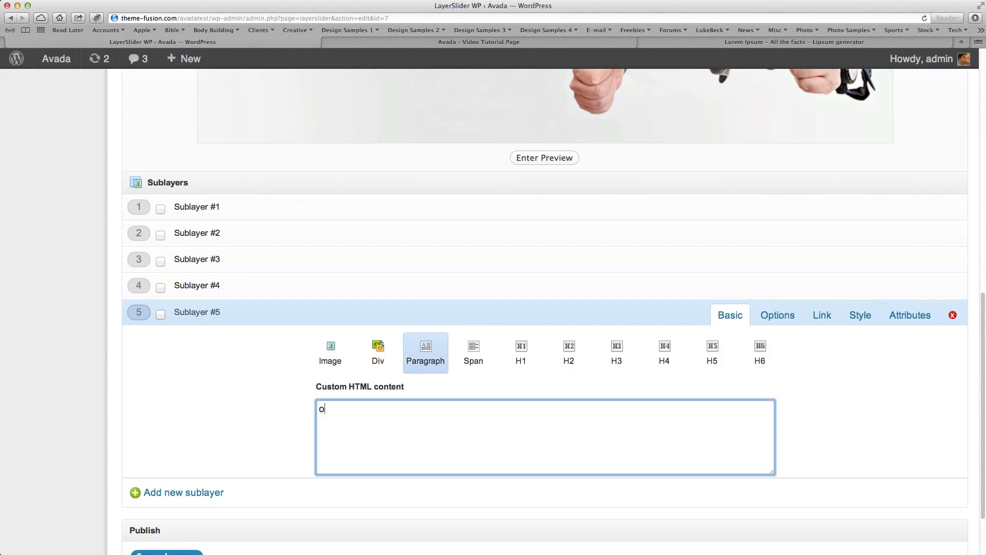
text(f Anything Better?)
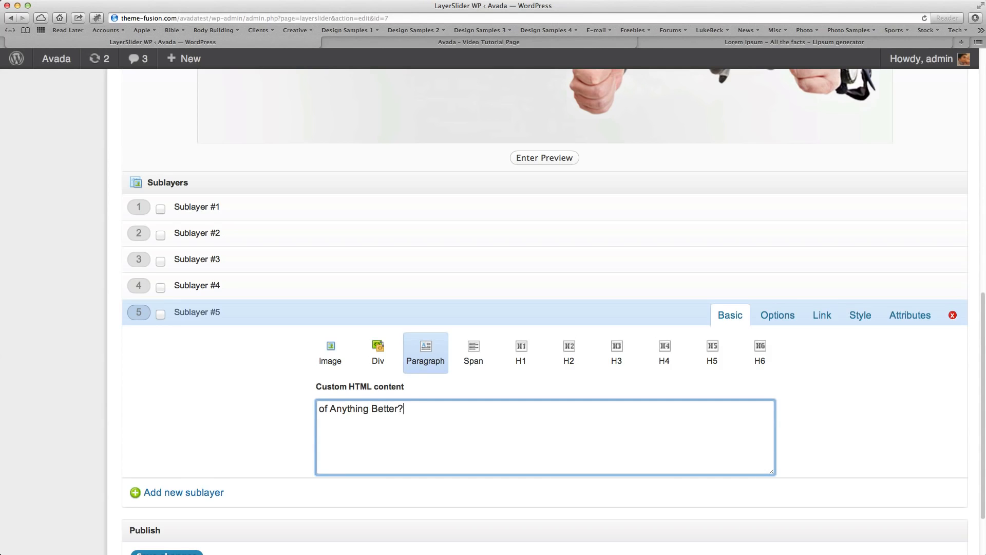
click(860, 314)
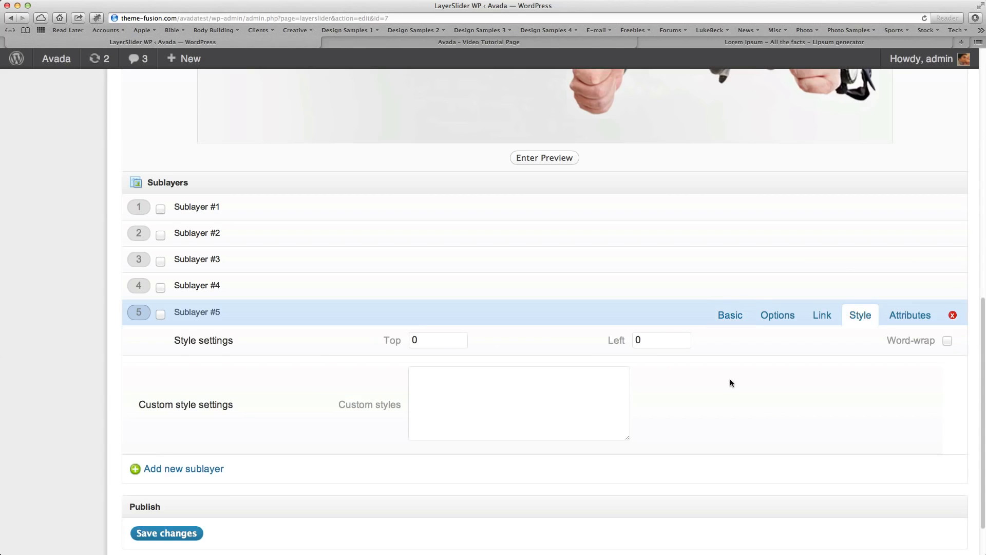
click(450, 395)
key(super+v)
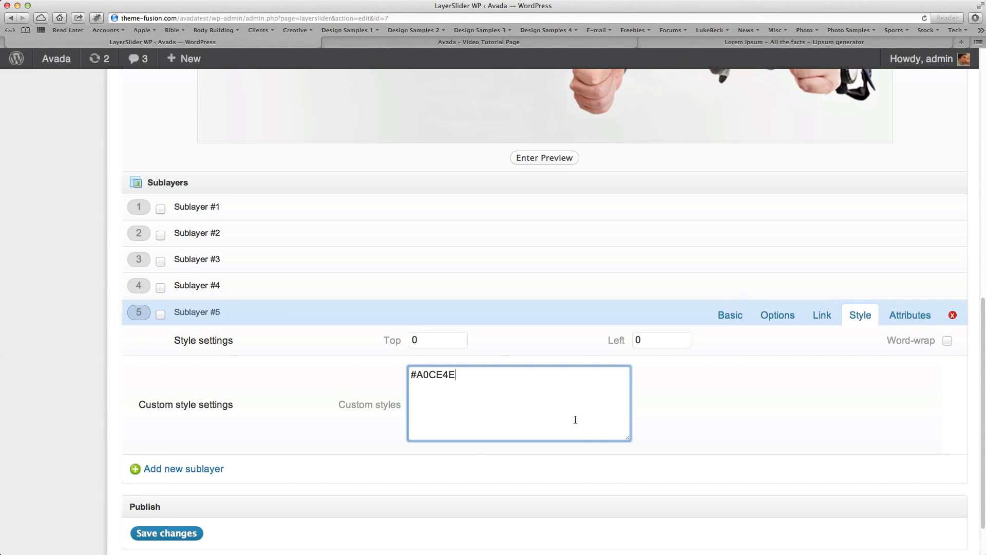
key(super+a)
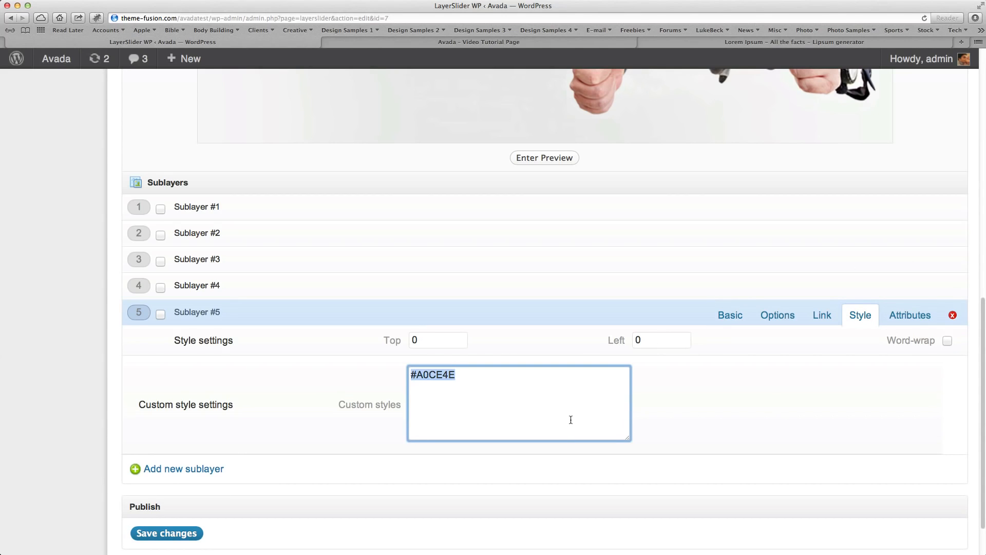
key(super+x)
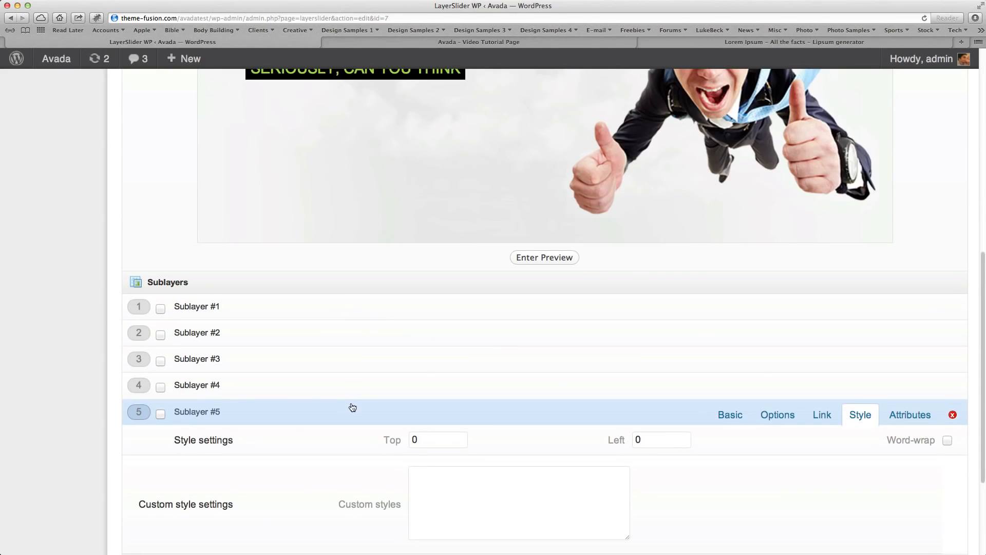
Copy the complete custom style code of Sublayer #4.
click(362, 390)
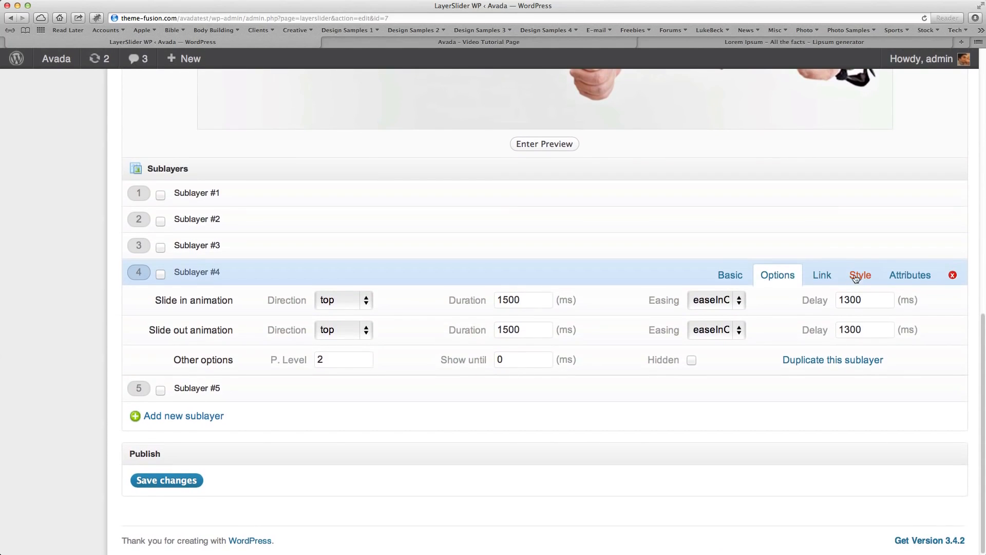
click(871, 272)
click(549, 388)
key(super+a)
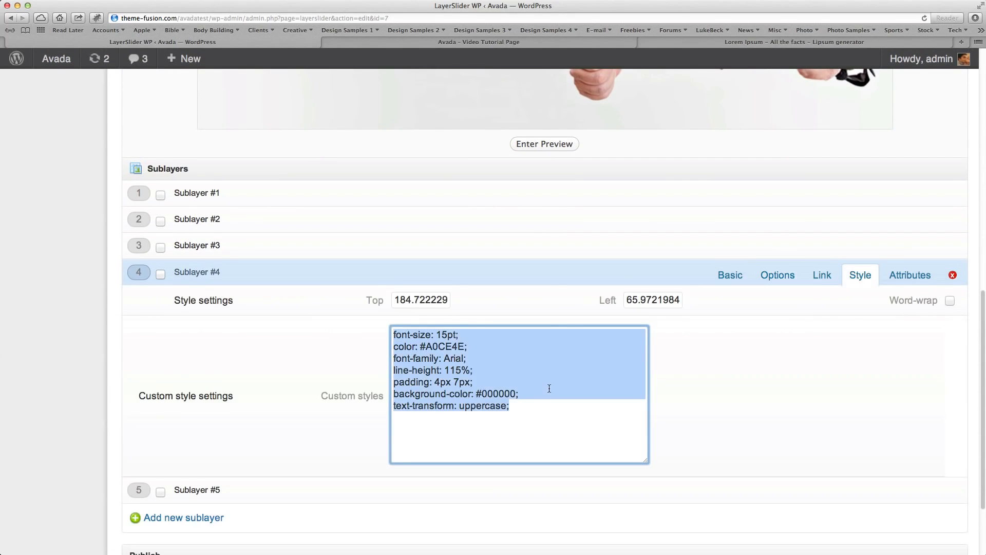
Move Sublayer #5's text below the black line, to about top 249 and left 78, and give it the copied custom styles.
click(309, 492)
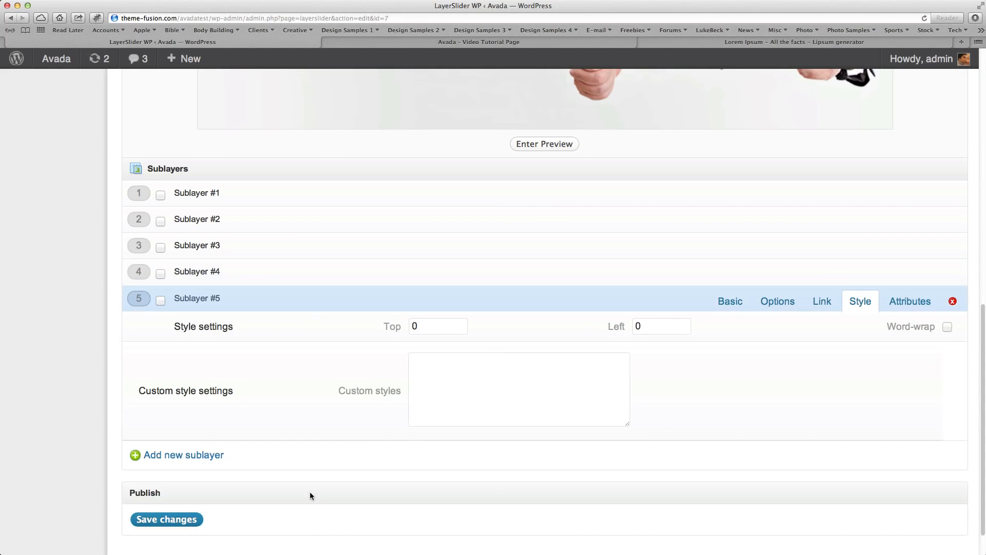
scroll(491, 414, up, 10)
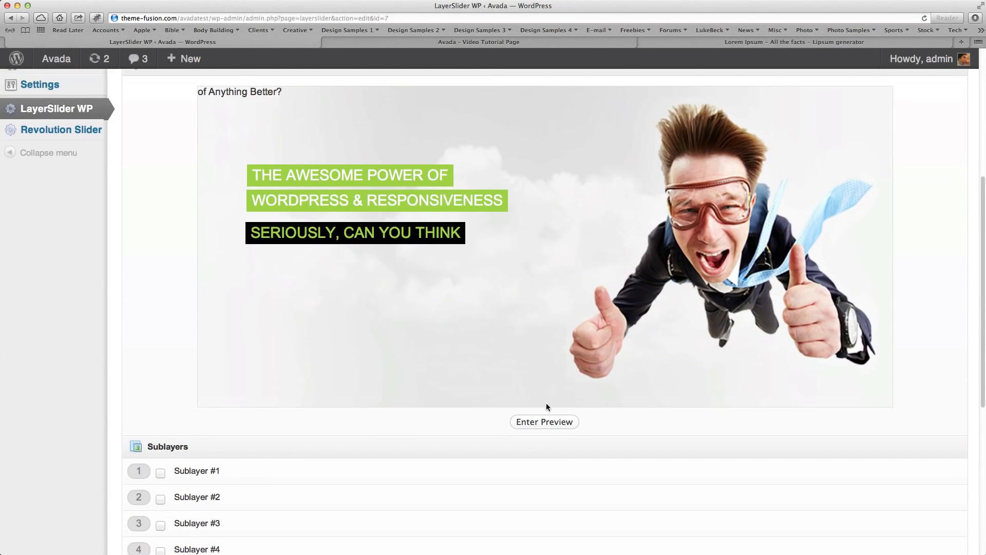
drag(233, 93, 291, 276)
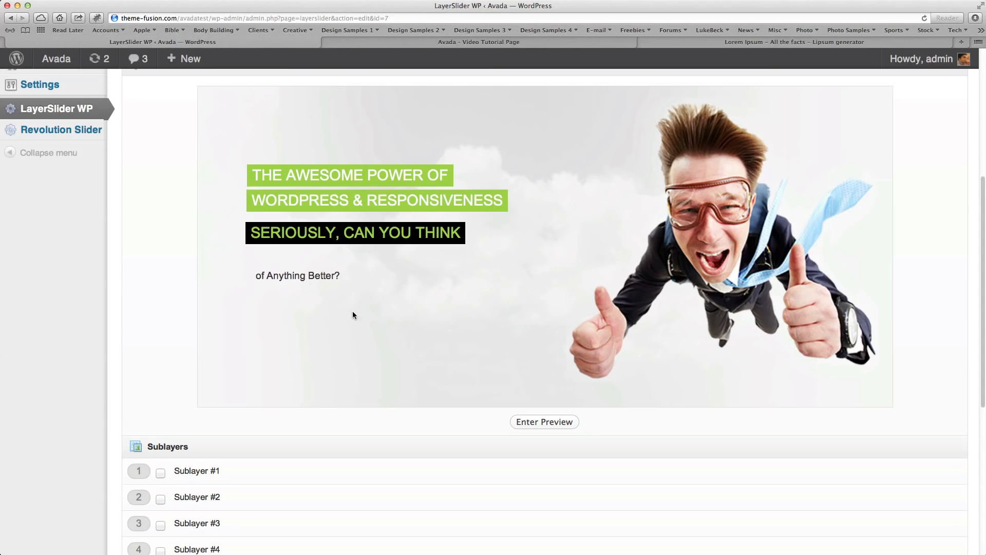
scroll(353, 310, down, 10)
click(484, 375)
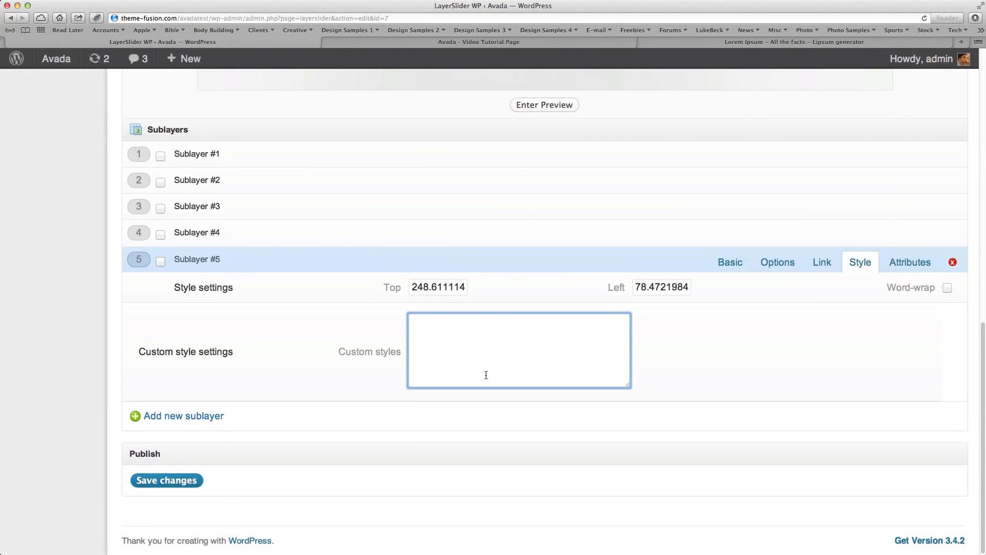
key(super+v)
Left-align "Of Anything Better?" with the text lines above it and move "Seriously, can you think" down to sit directly above it.
scroll(778, 409, up, 12)
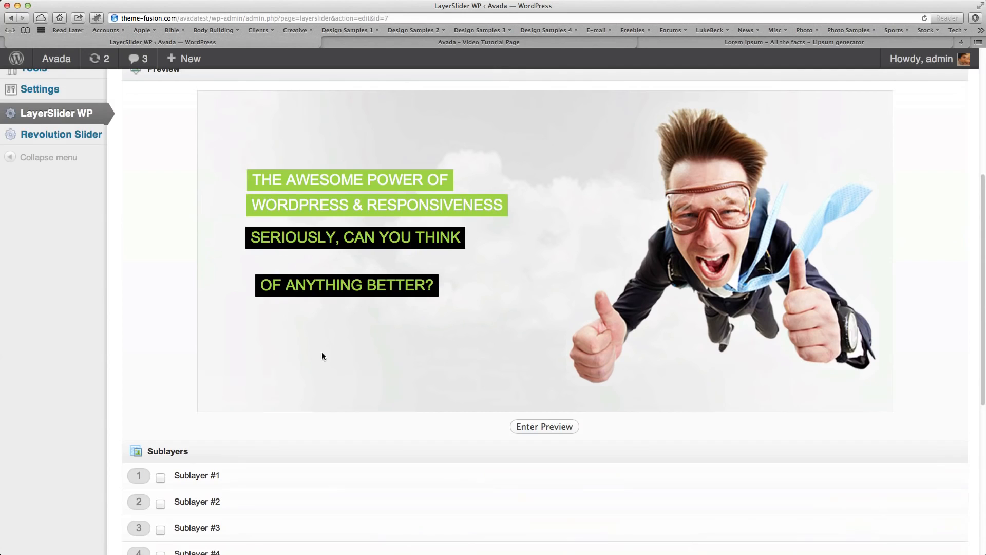
drag(285, 287, 308, 279)
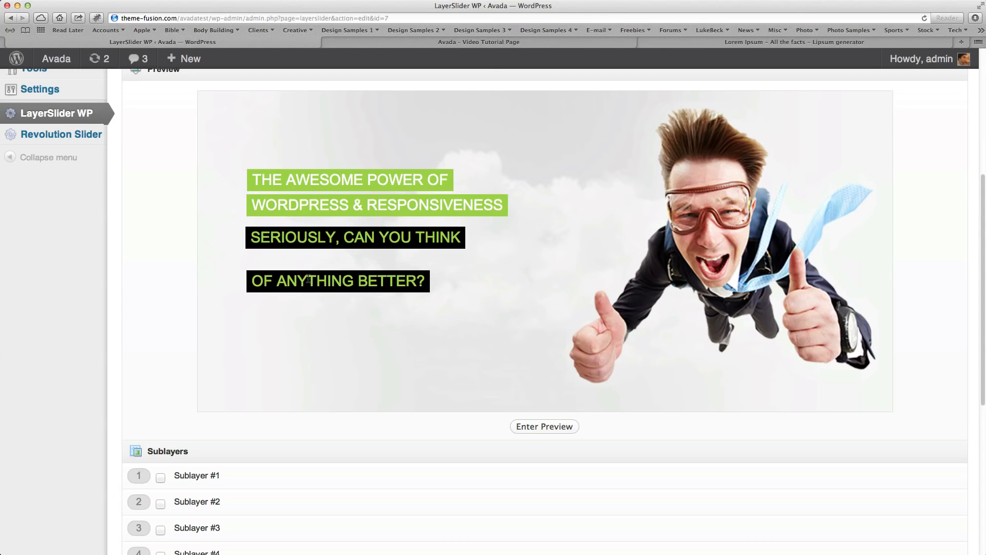
drag(308, 239, 302, 274)
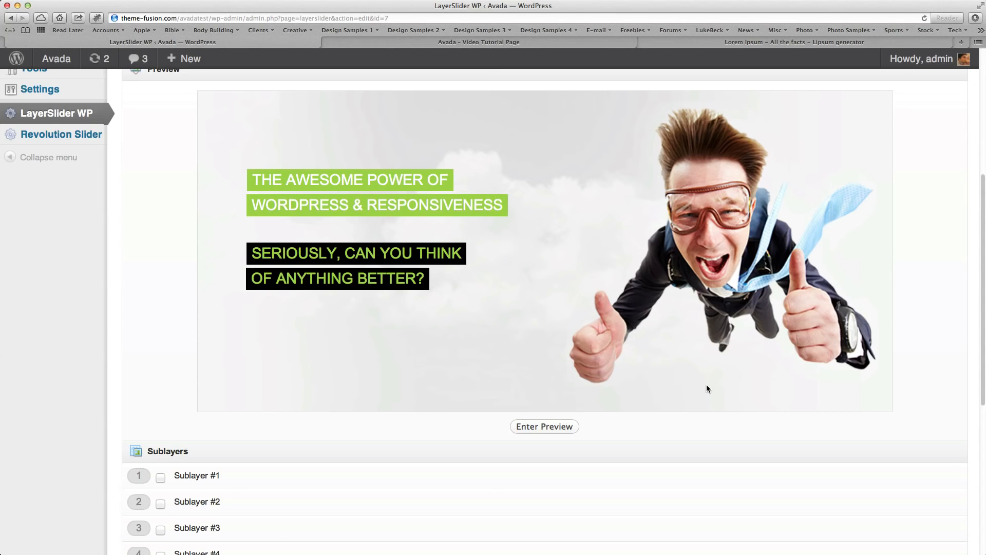
Shift the flying man image slightly to the left in the Layer #1 preview.
scroll(706, 385, down, 3)
scroll(706, 375, up, 5)
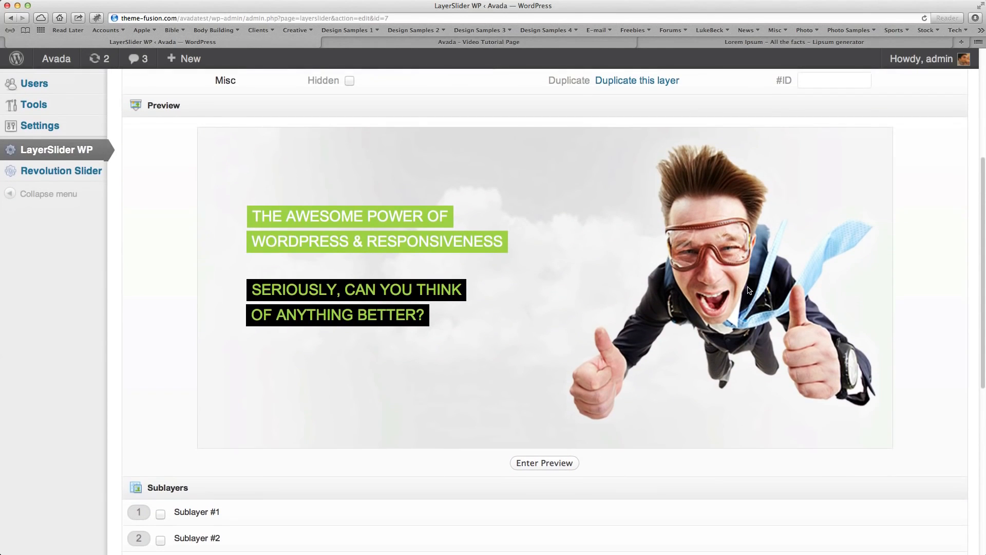
click(742, 281)
drag(741, 277, 734, 282)
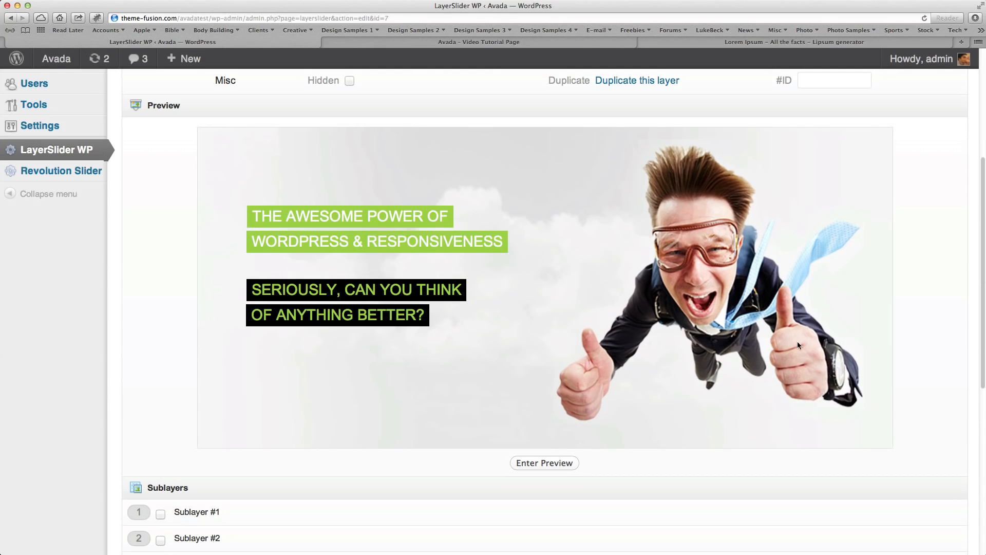
Set the direction of Sublayer #5's slide-in and slide-out animations to bottom.
scroll(807, 384, down, 15)
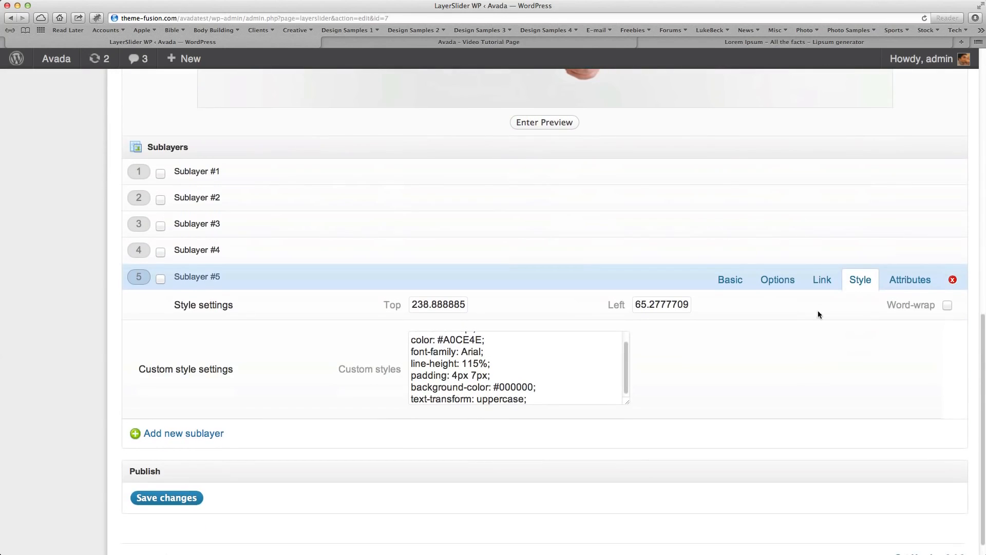
click(781, 283)
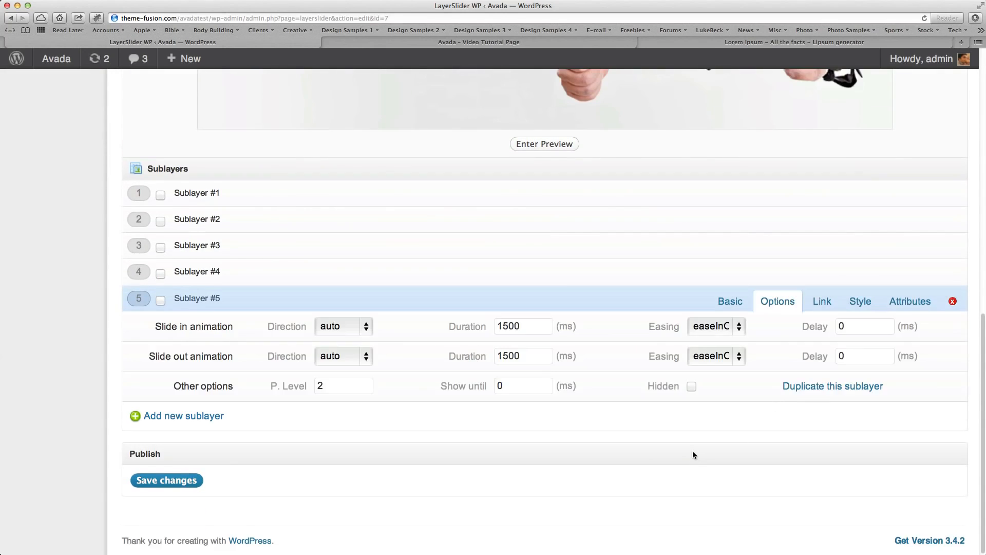
scroll(692, 450, up, 12)
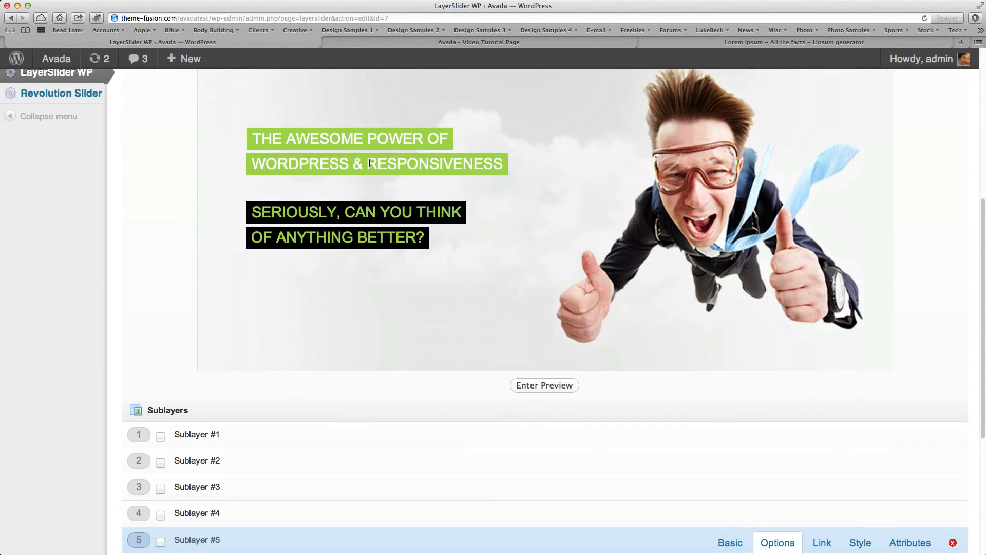
scroll(381, 266, down, 10)
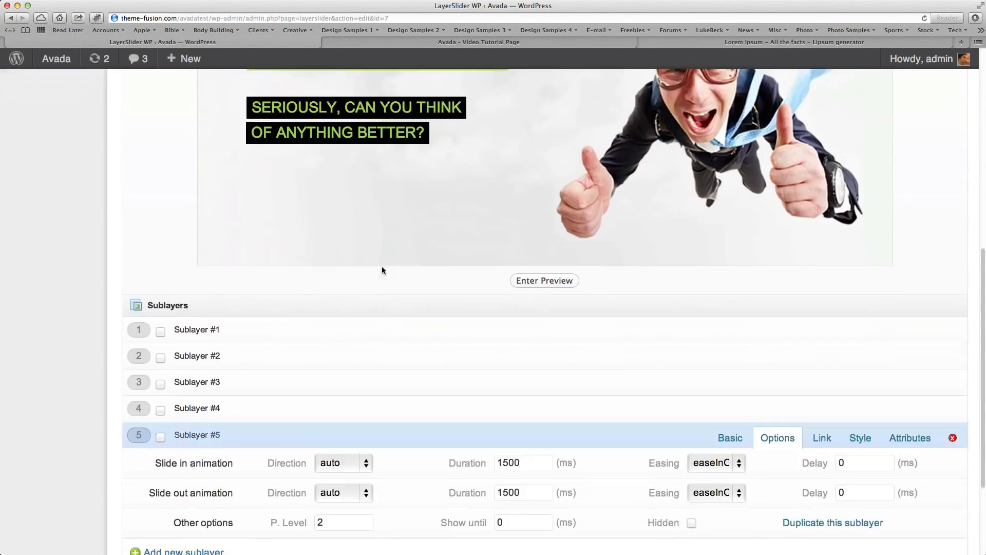
click(336, 329)
click(334, 378)
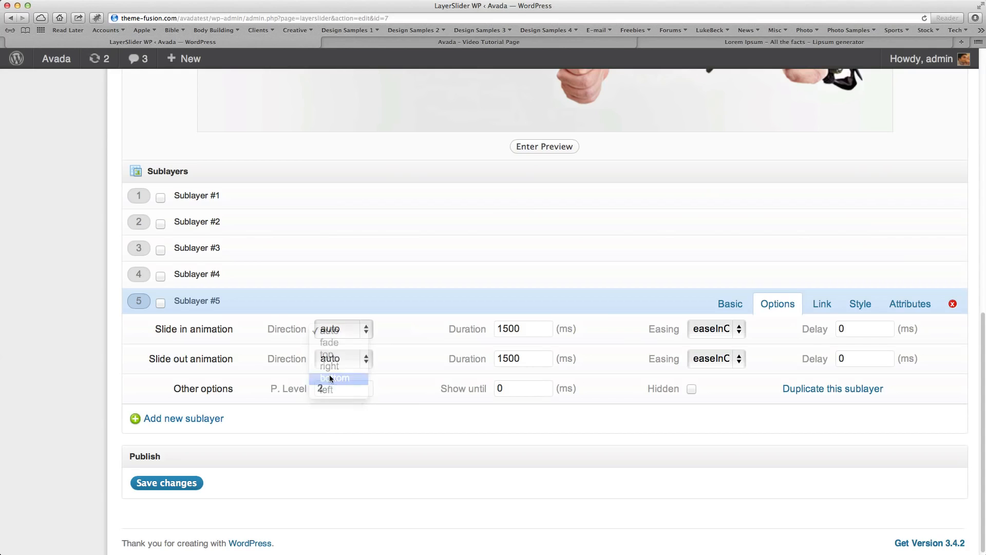
click(337, 358)
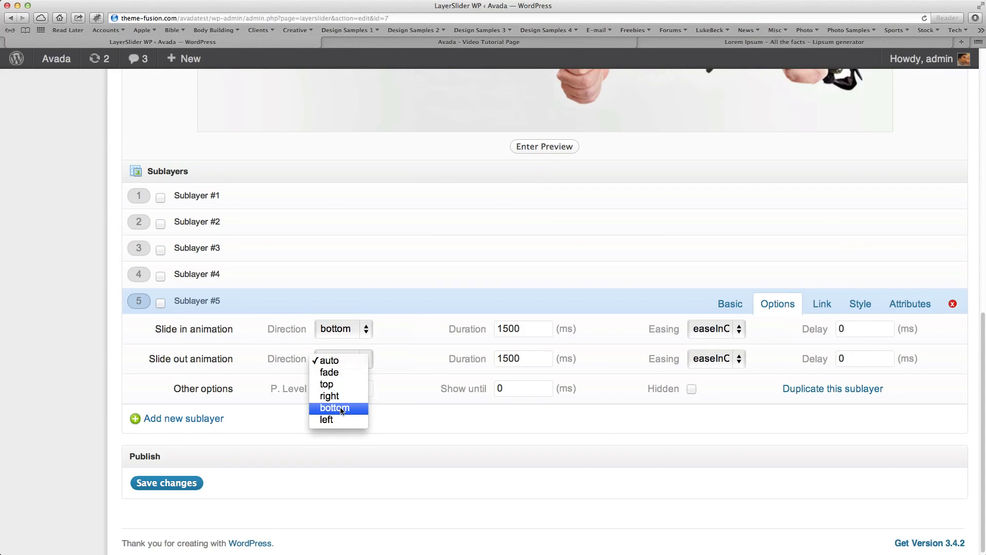
click(341, 408)
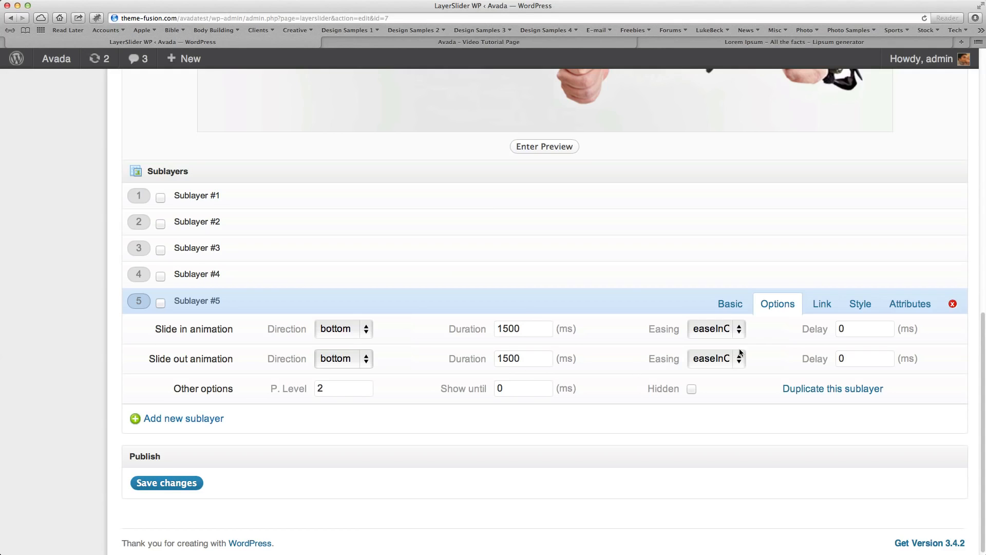
Set the delay of Sublayer #5's slide-in and slide-out animations to 1700 ms each.
drag(852, 329, 774, 327)
text(1700)
drag(853, 358, 772, 359)
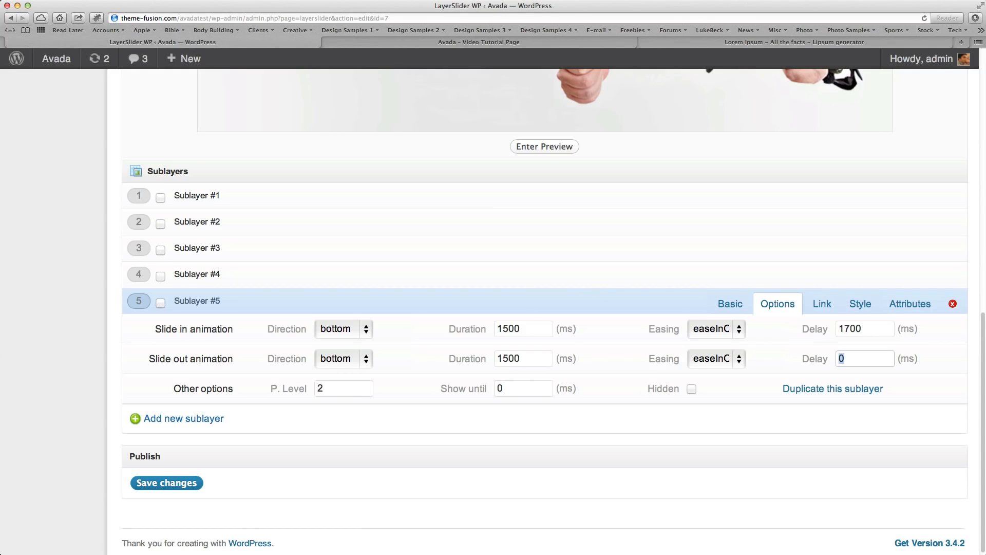
text(1700)
Add a sixth sublayer to Layer #1 and make it a div.
scroll(511, 404, up, 5)
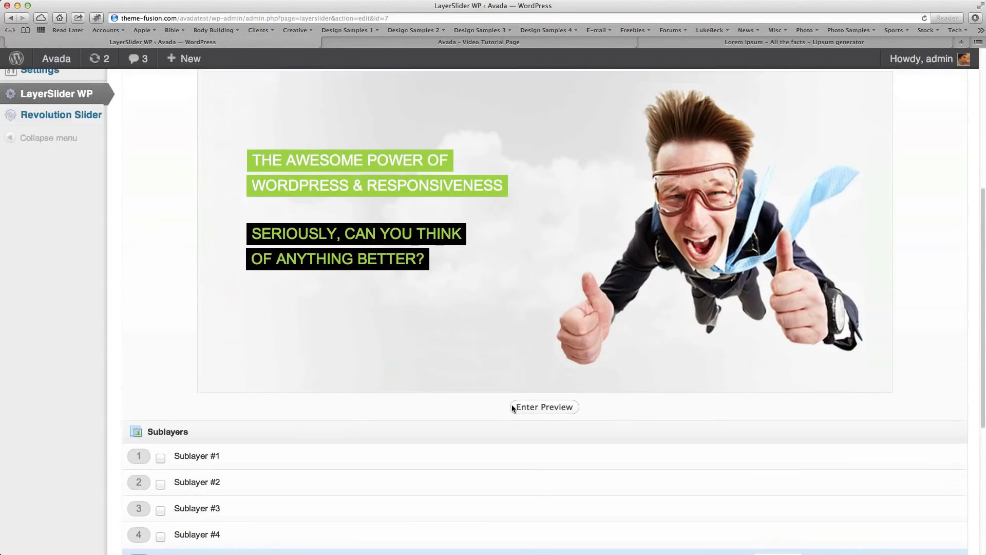
scroll(513, 410, down, 5)
click(202, 415)
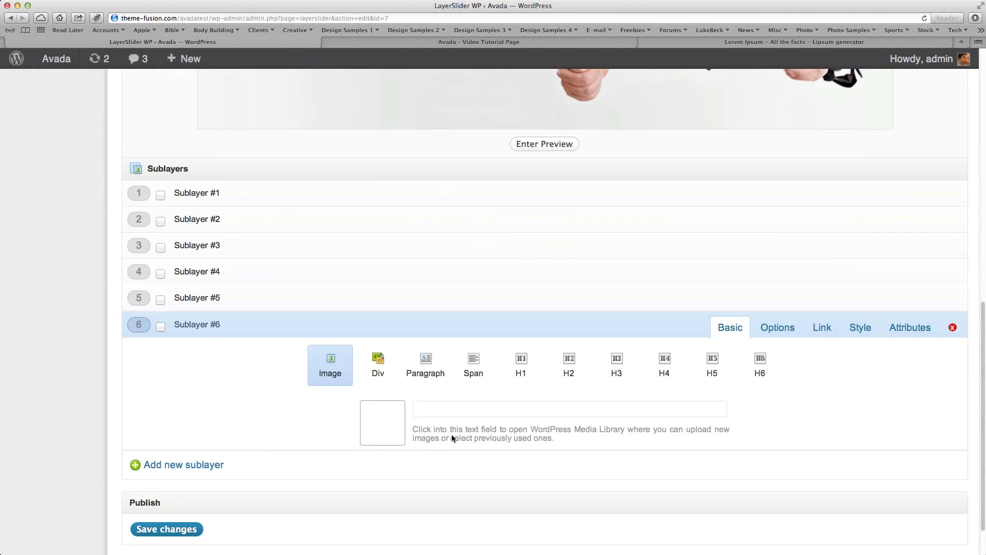
scroll(454, 437, up, 5)
scroll(456, 435, up, 3)
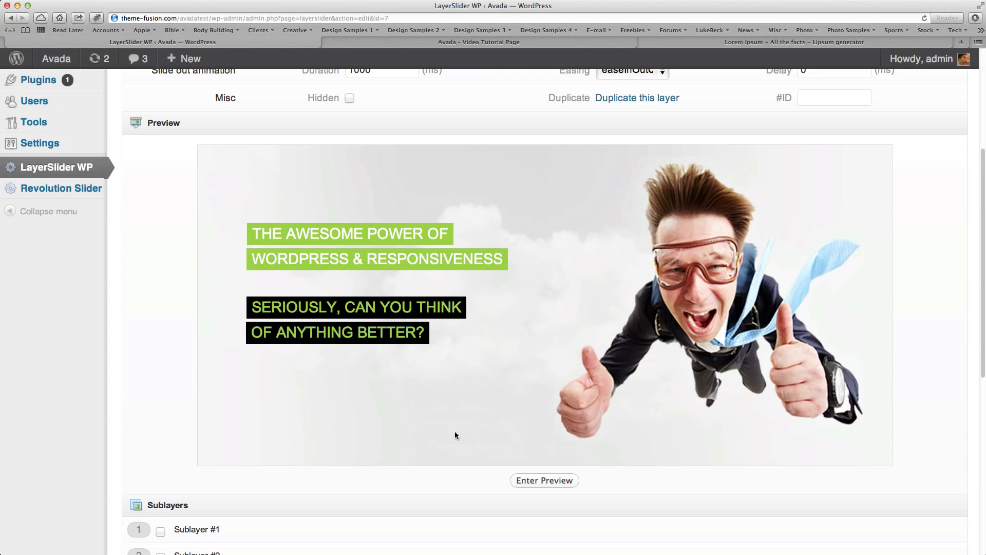
scroll(455, 435, down, 8)
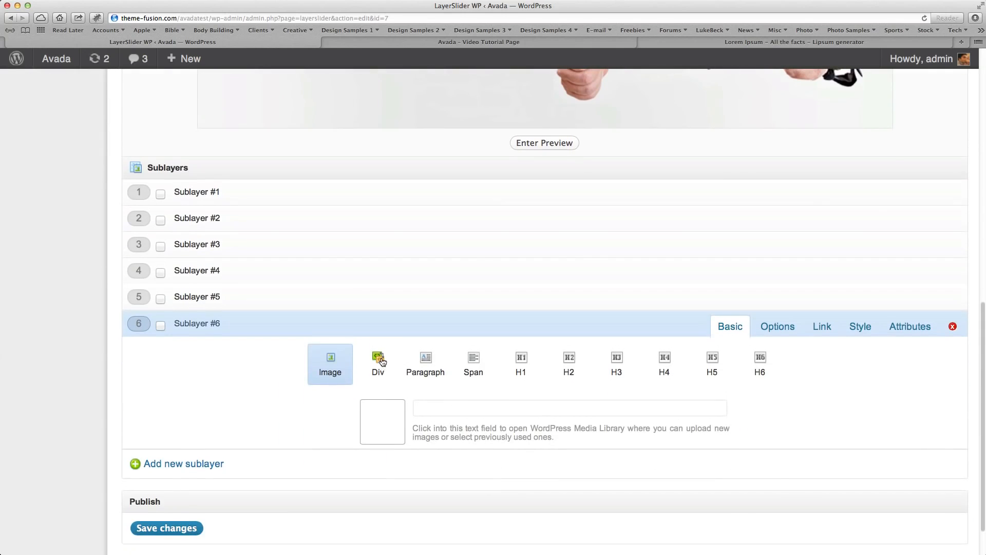
click(382, 361)
click(390, 456)
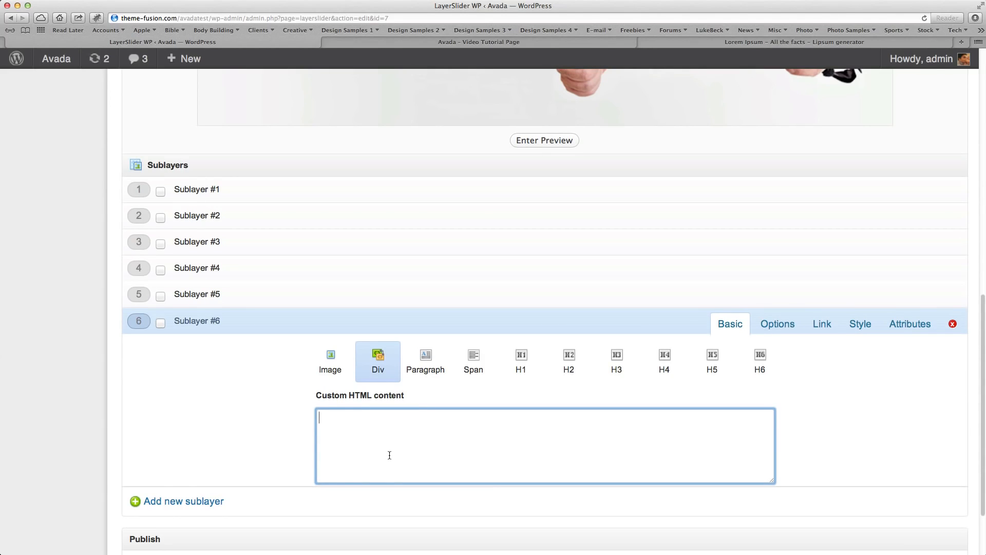
text(<a href="http://themefo)
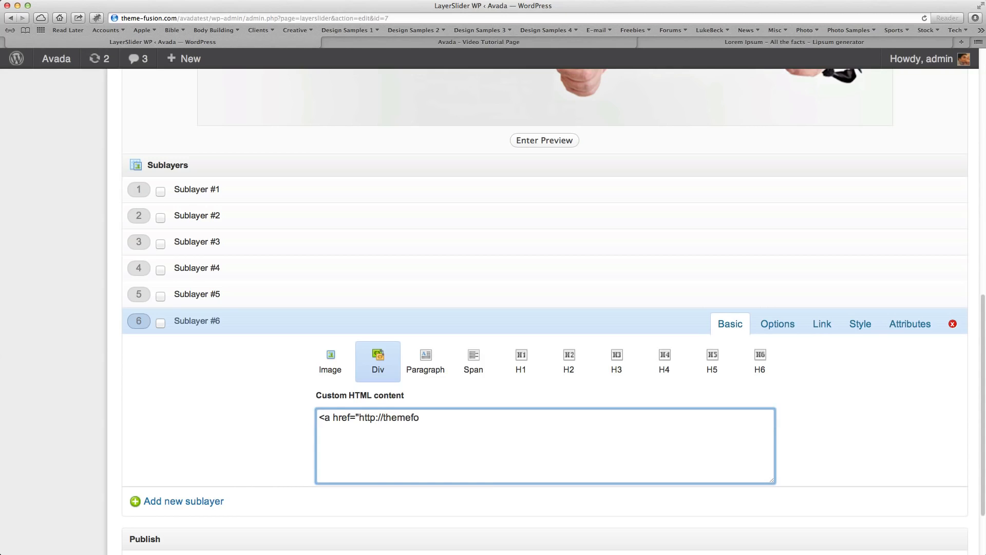
text(rest.net" class="button lar)
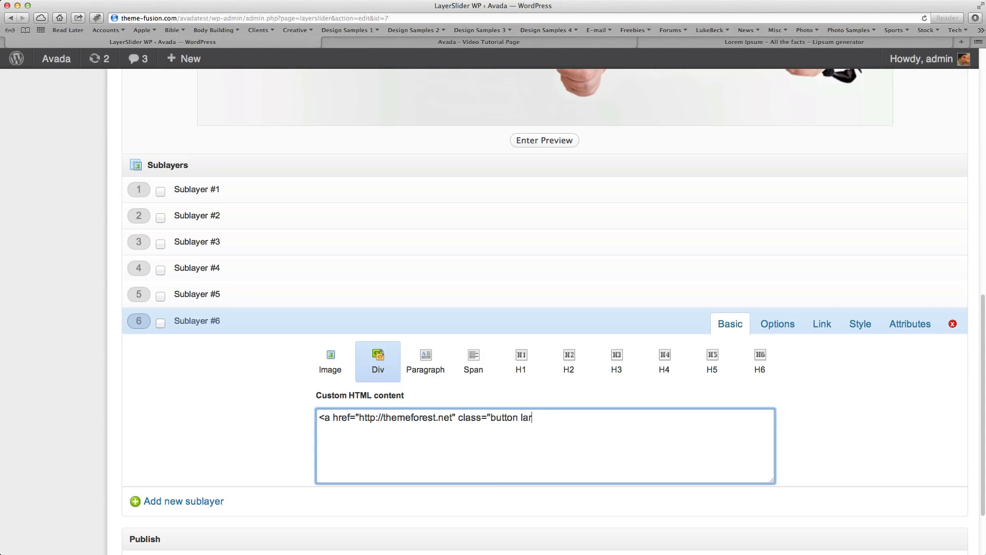
text(ge green)
text(")
text(>)
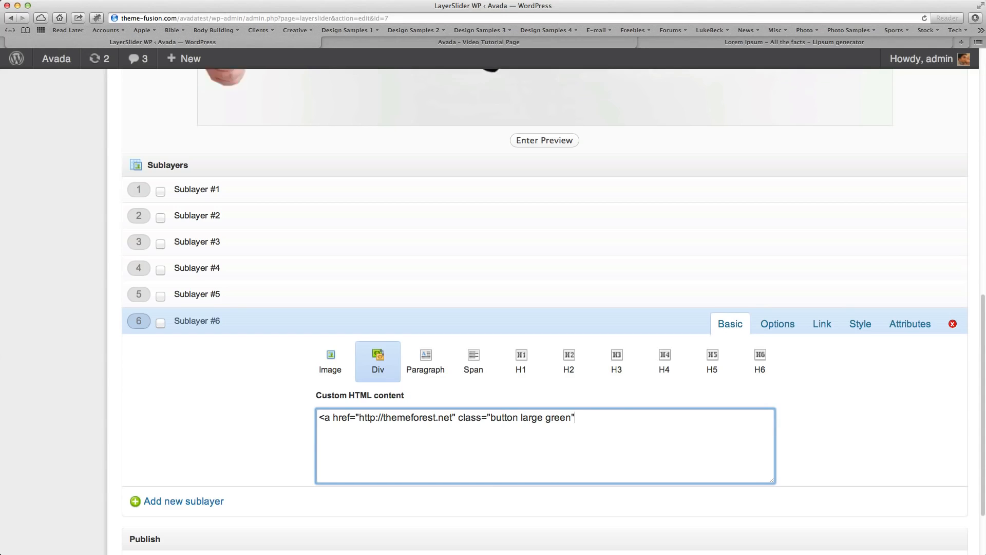
text(Purchase Now</a>)
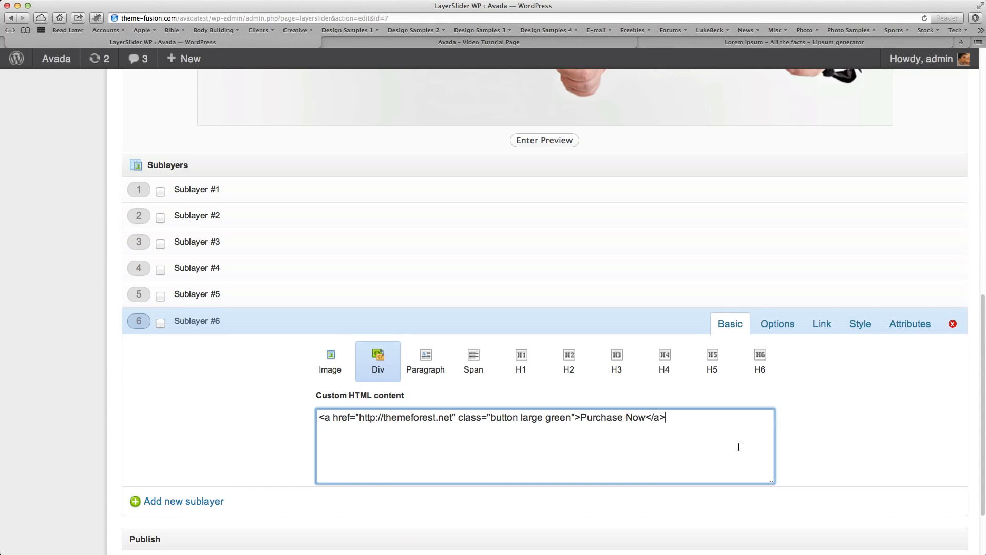
drag(679, 423, 357, 395)
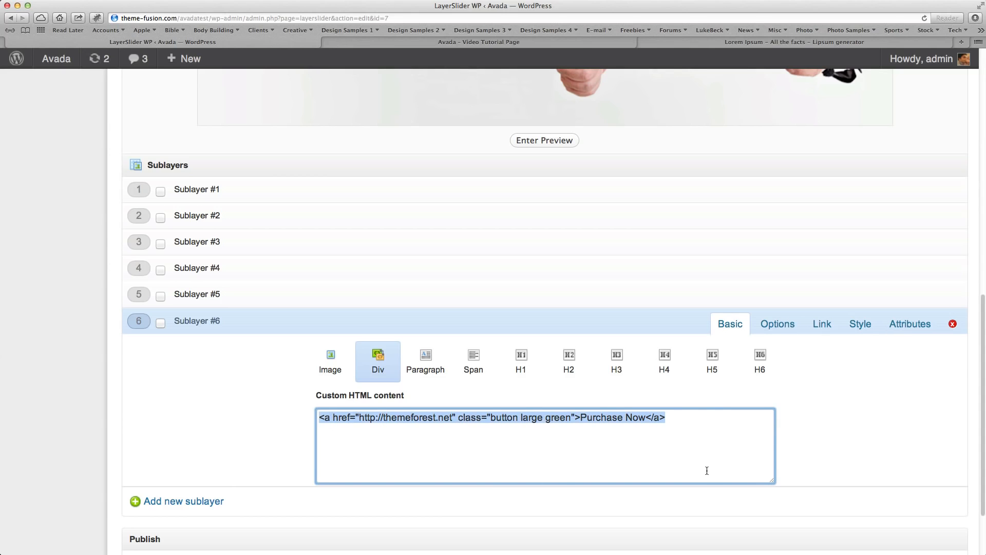
click(735, 452)
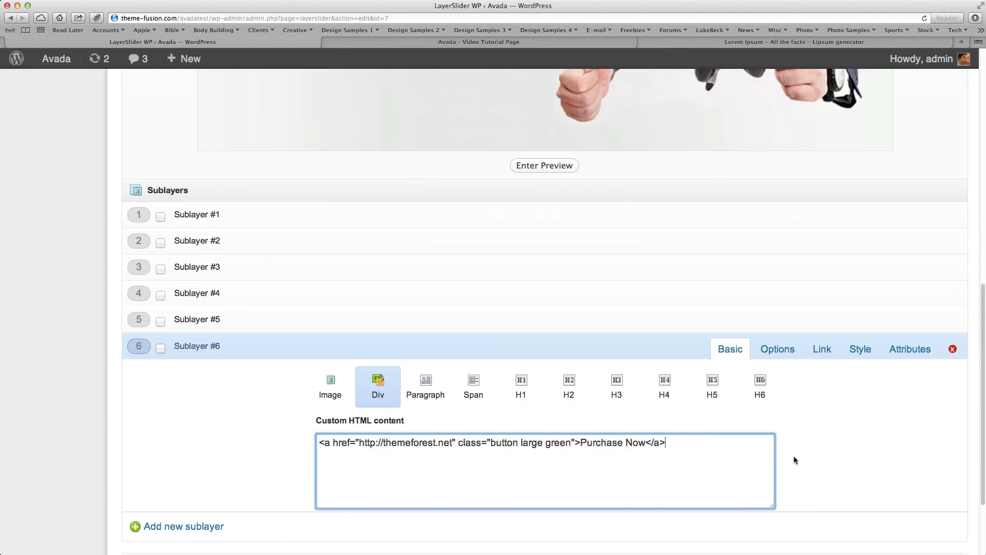
scroll(792, 458, up, 6)
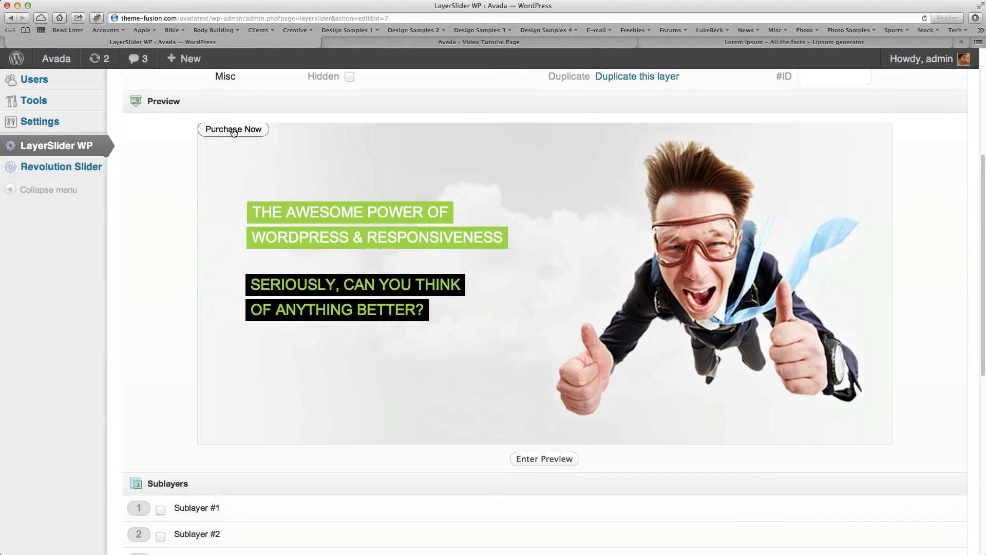
Place the Purchase Now button in the layer preview below the black text lines, aligned with their left edge.
drag(235, 132, 281, 368)
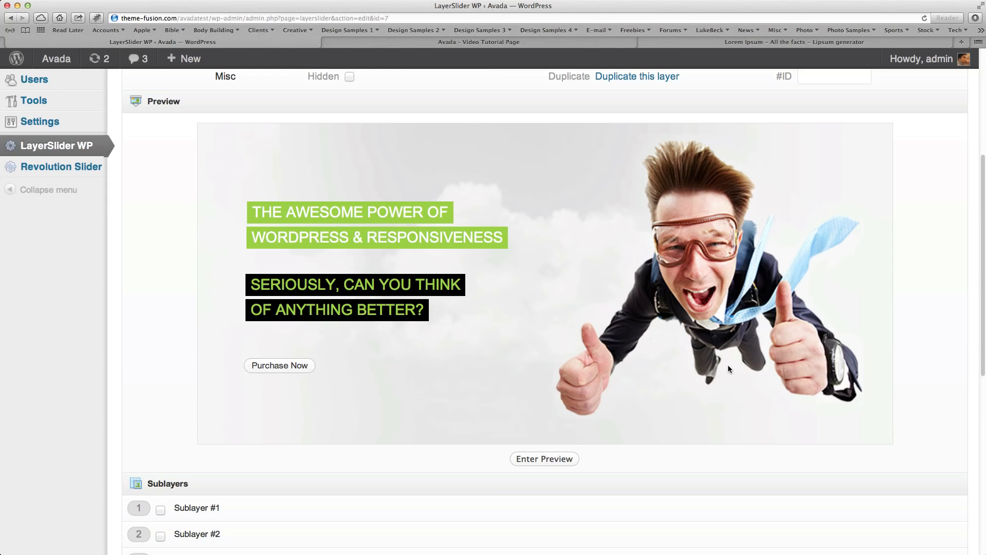
scroll(708, 341, down, 1)
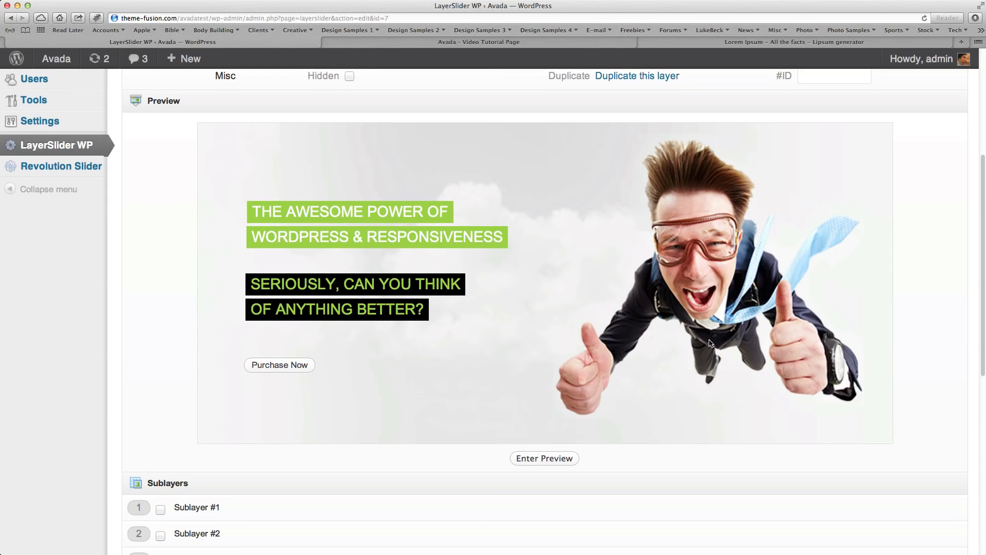
scroll(710, 343, down, 3)
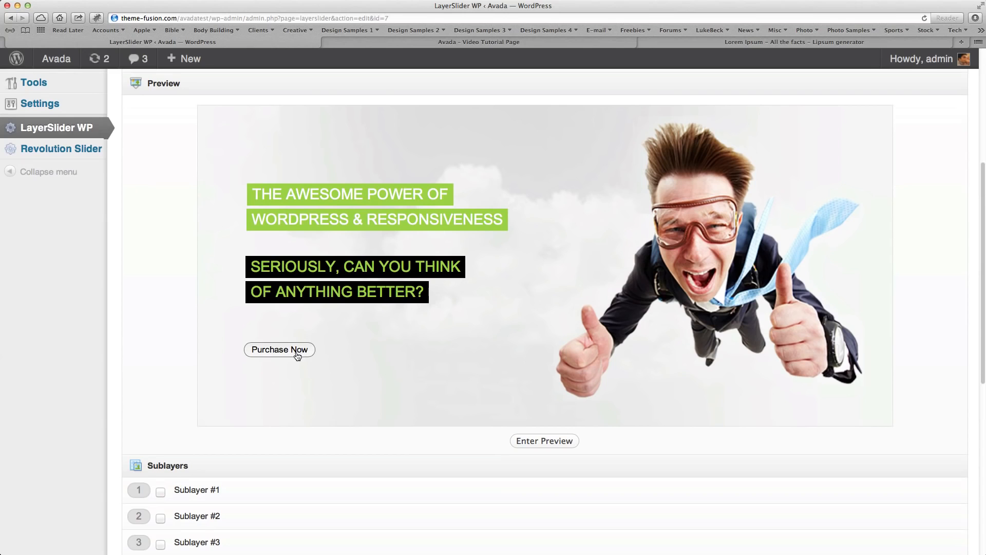
Set the direction of Sublayer #6's slide-in and slide-out animations to bottom.
scroll(585, 429, down, 10)
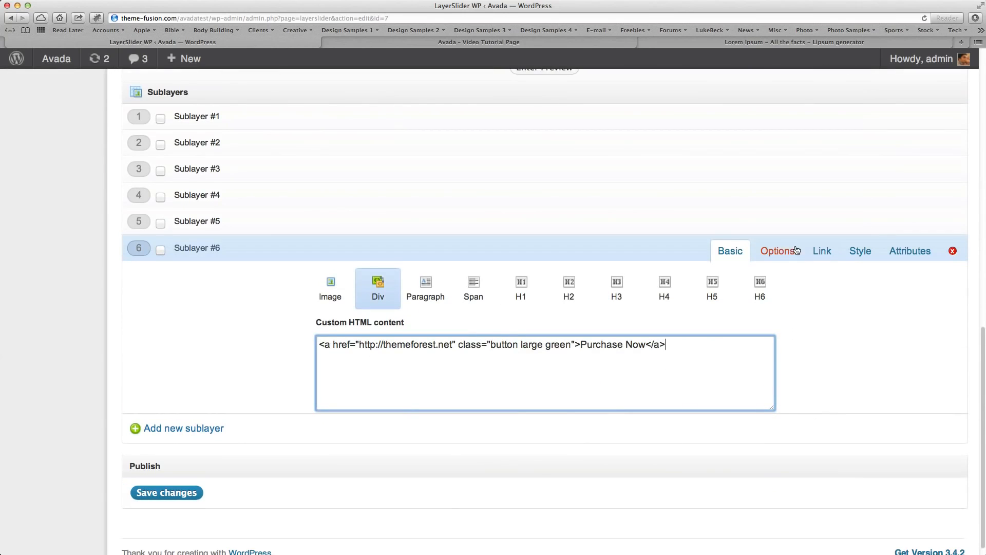
click(772, 252)
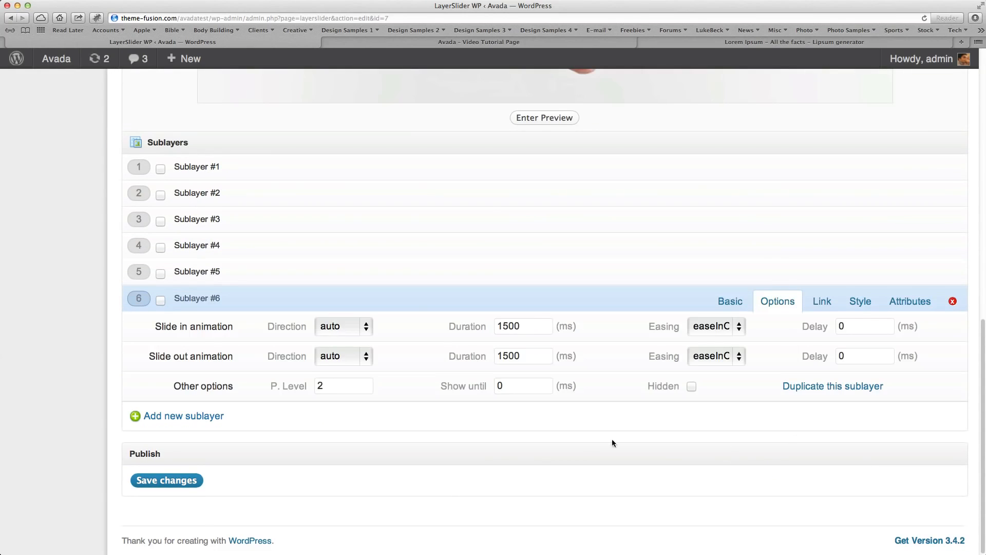
click(344, 329)
click(358, 359)
click(347, 360)
click(340, 405)
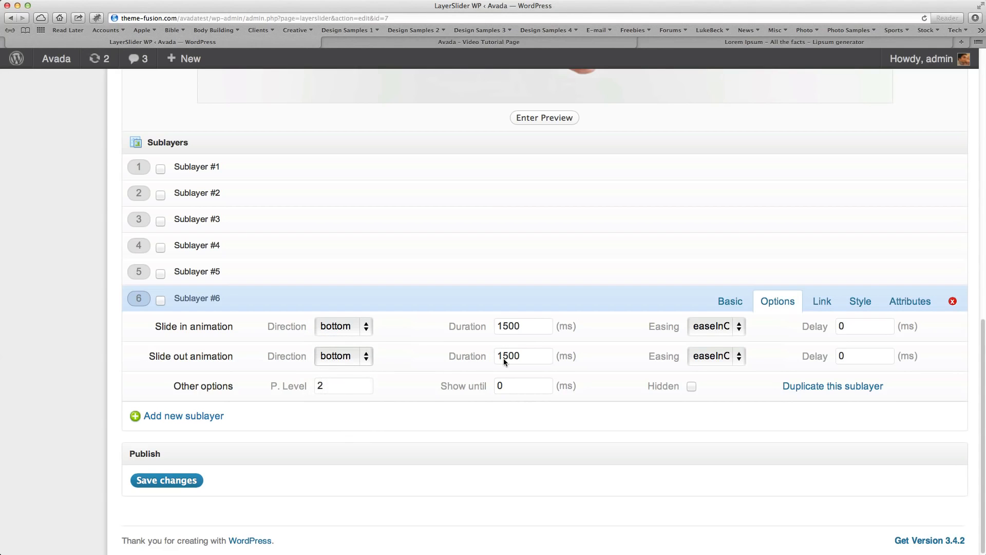
Set the duration of Sublayer #6's slide-in and slide-out animations to 2000 ms each.
drag(527, 327, 399, 324)
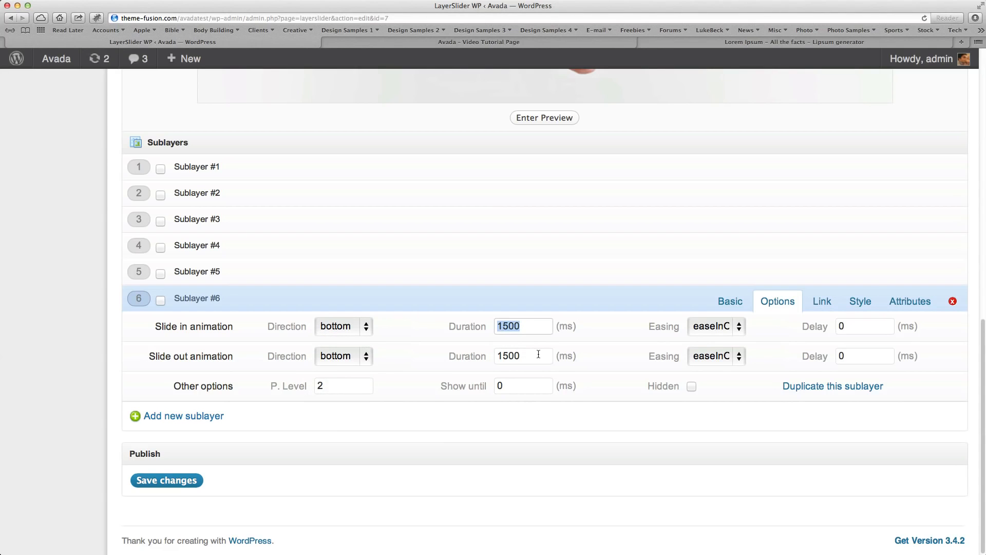
text(2000)
drag(544, 356, 412, 359)
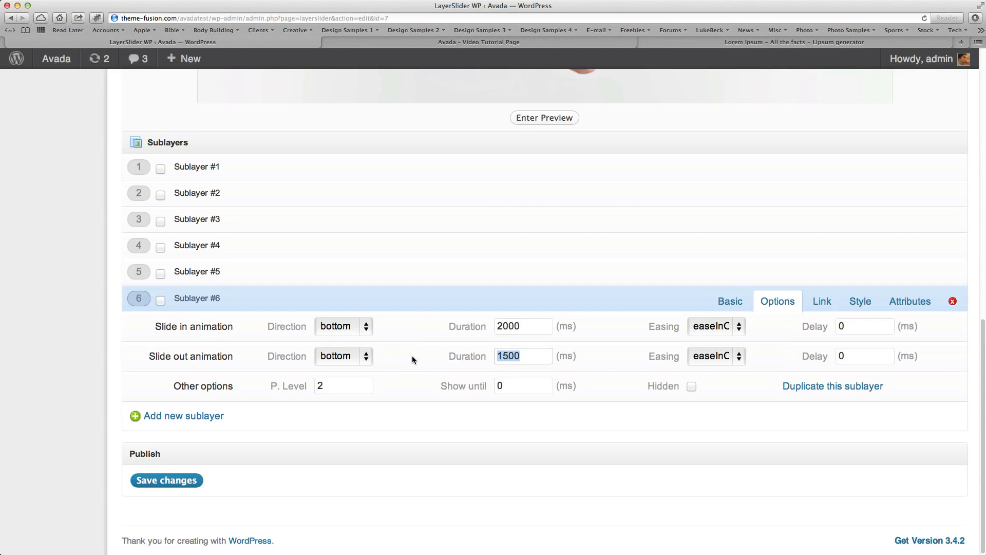
text(2000)
Set the delay of Sublayer #6's slide-in and slide-out animations to 1700 ms each.
drag(859, 333, 771, 327)
text(1700)
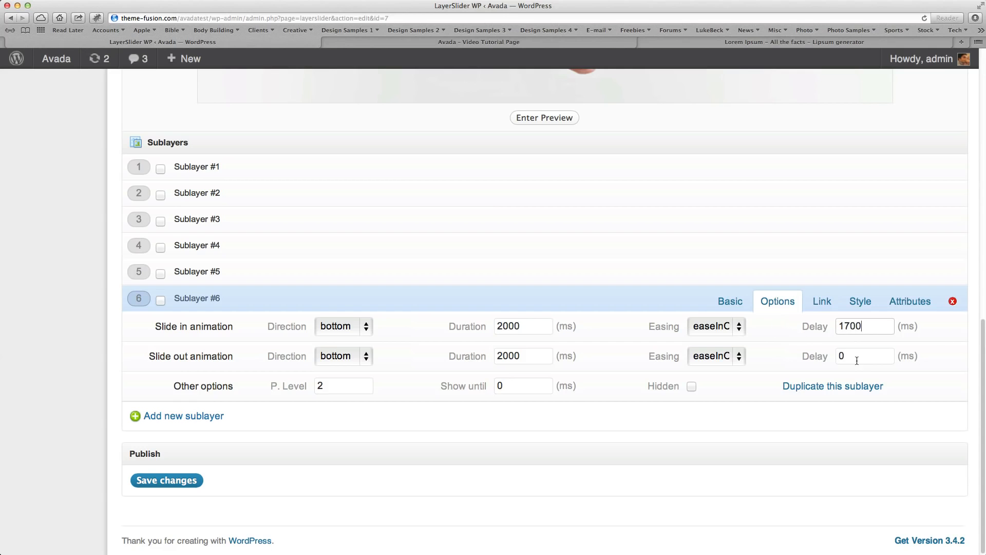
drag(858, 358, 785, 354)
text(1700)
Review the finished Layer #1 preview and save the changes to the slider.
scroll(564, 469, up, 10)
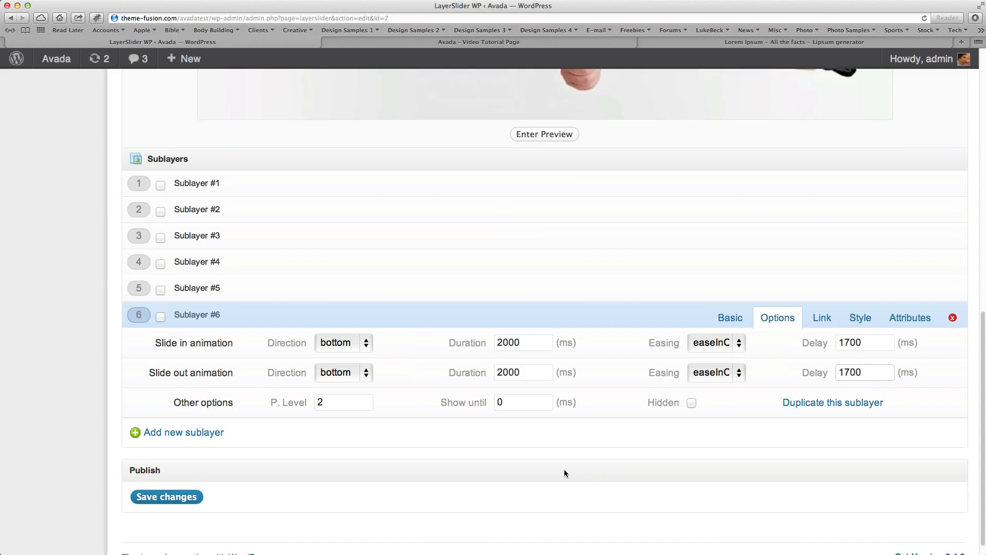
scroll(566, 469, up, 1)
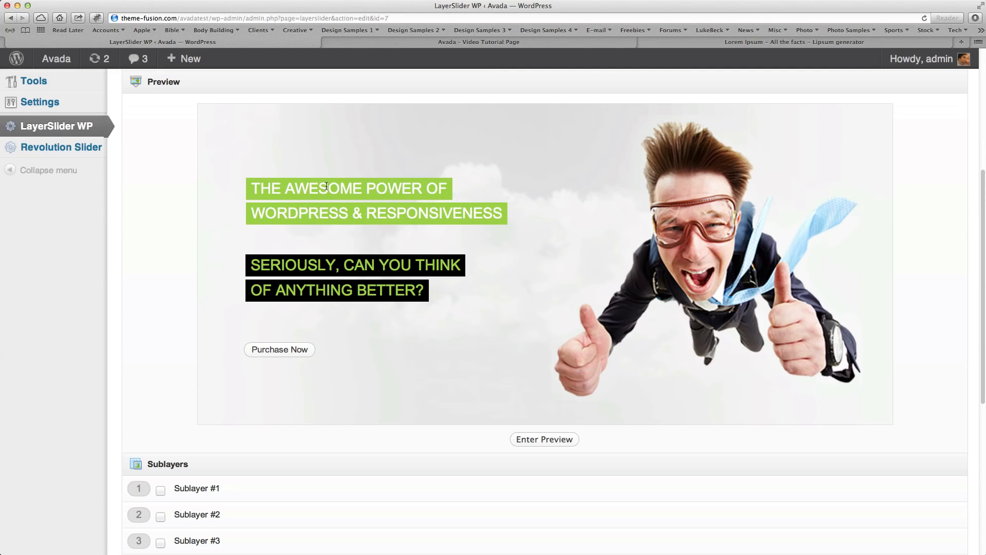
scroll(478, 470, down, 5)
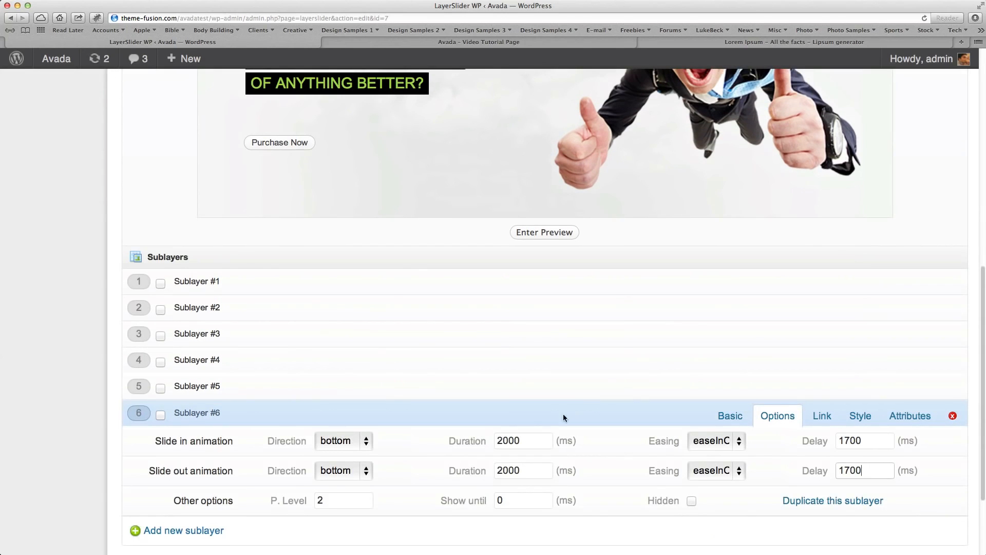
scroll(567, 408, up, 5)
scroll(627, 392, down, 7)
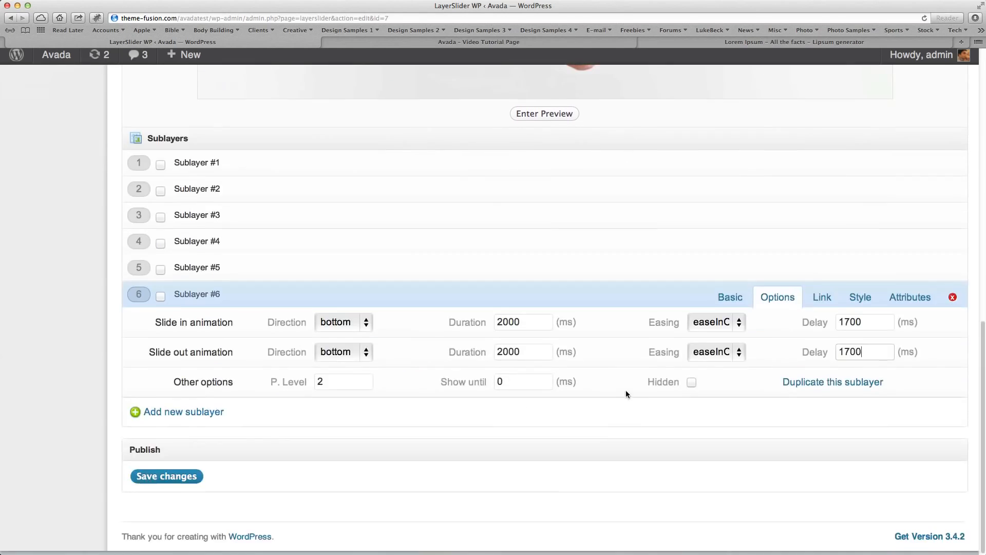
click(173, 480)
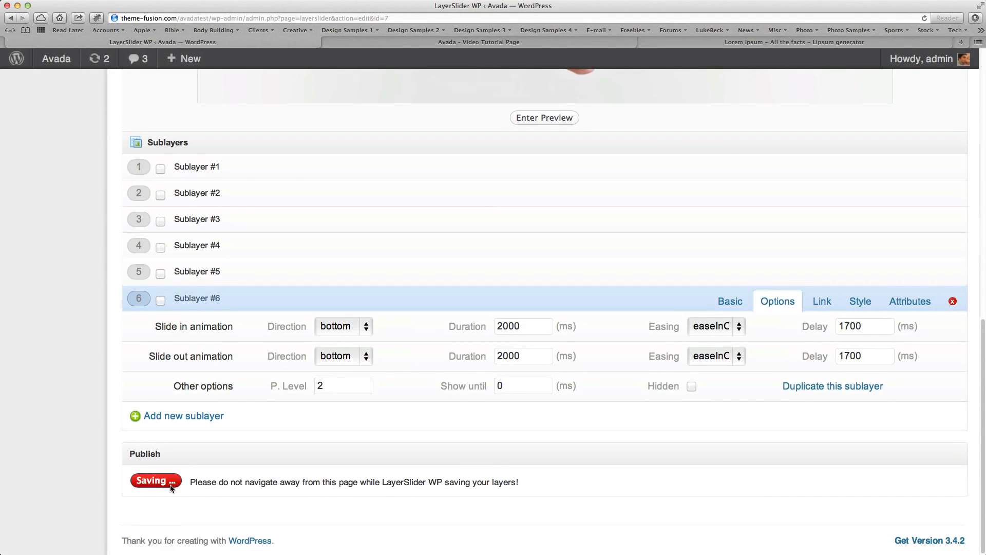
scroll(288, 465, up, 7)
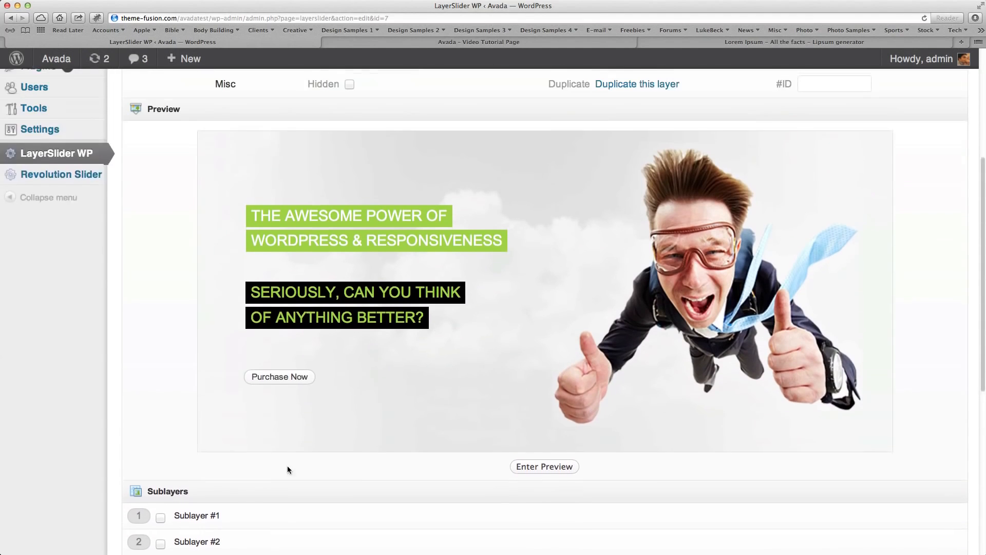
scroll(288, 470, down, 1)
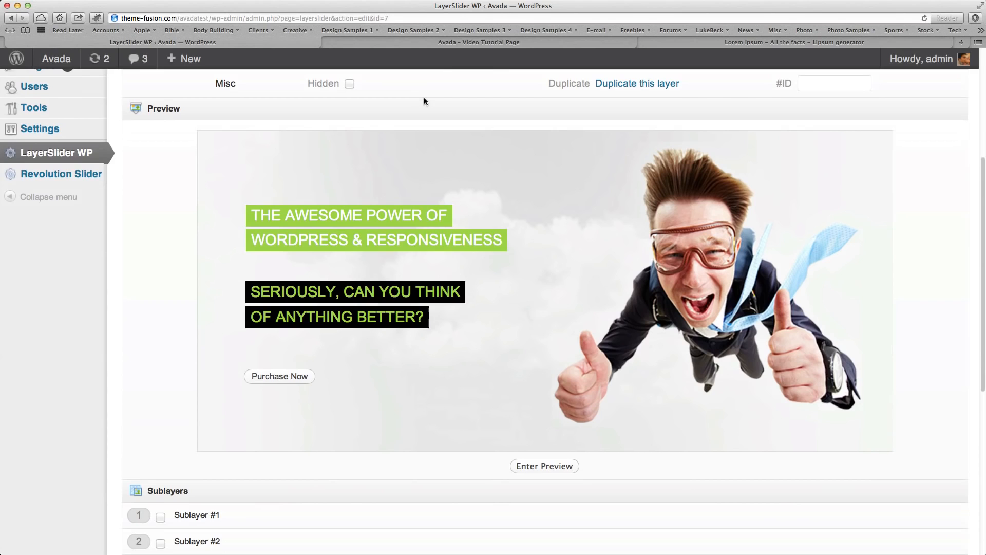
Check the live Video Tutorial Page, and open that page for editing in WordPress.
click(441, 43)
mouse_move(561, 137)
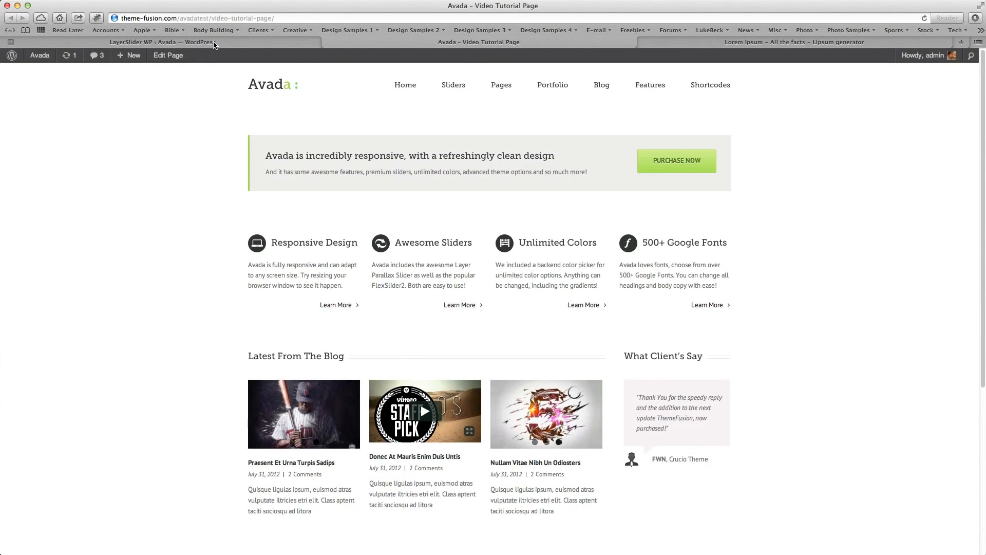
click(11, 42)
scroll(101, 371, up, 5)
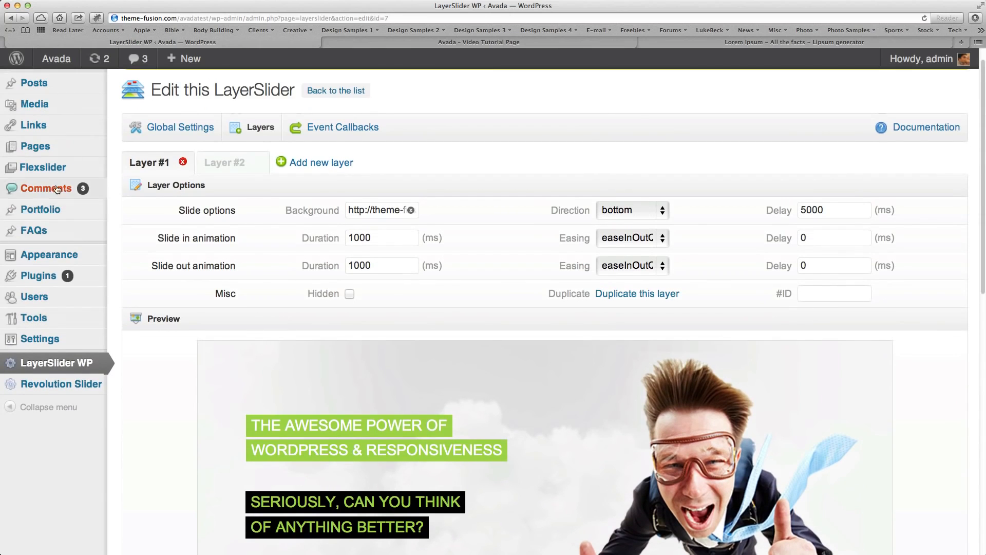
click(39, 148)
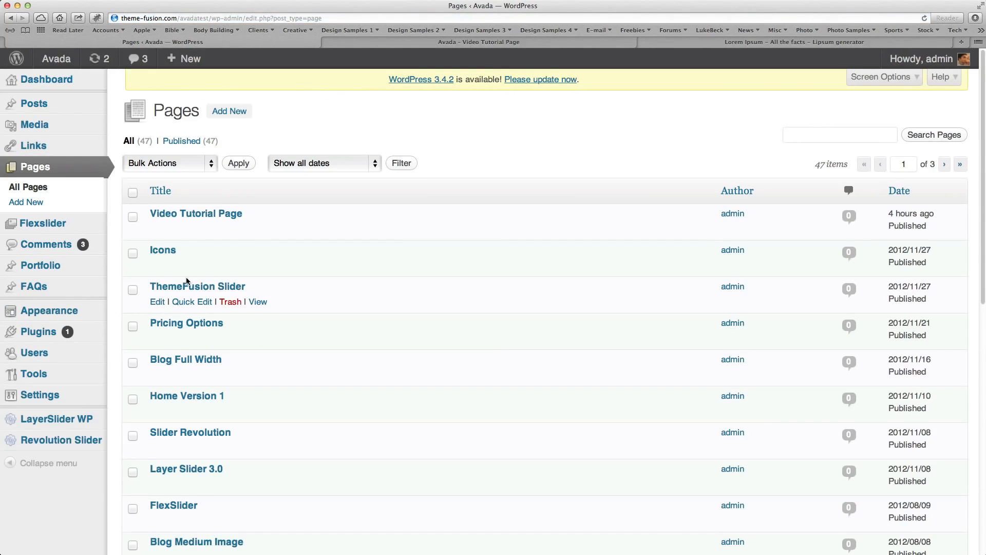
click(207, 214)
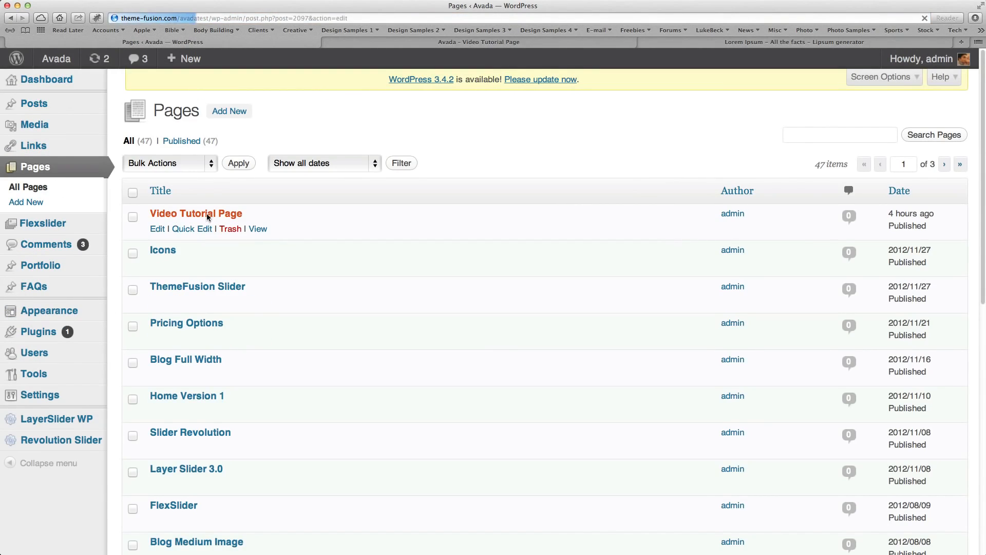
In the page options, set the slider type to LayerSlider and choose LayerSlider #8.
scroll(745, 493, down, 10)
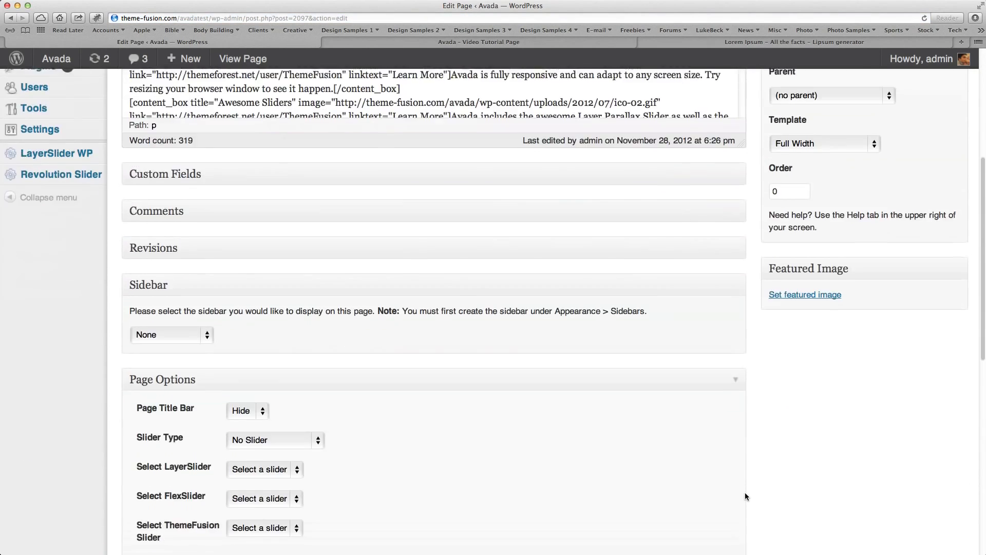
scroll(436, 335, down, 1)
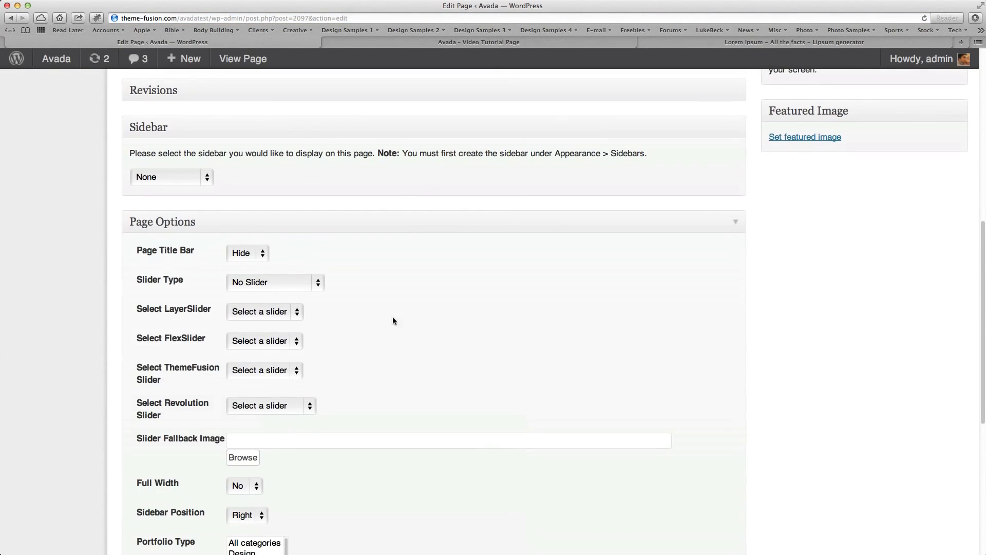
click(293, 284)
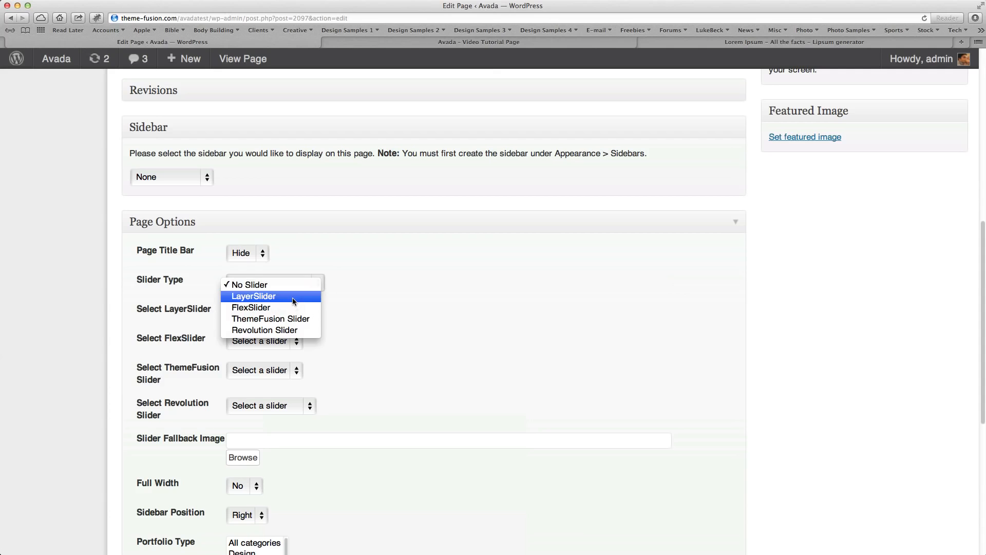
click(292, 297)
scroll(549, 346, down, 2)
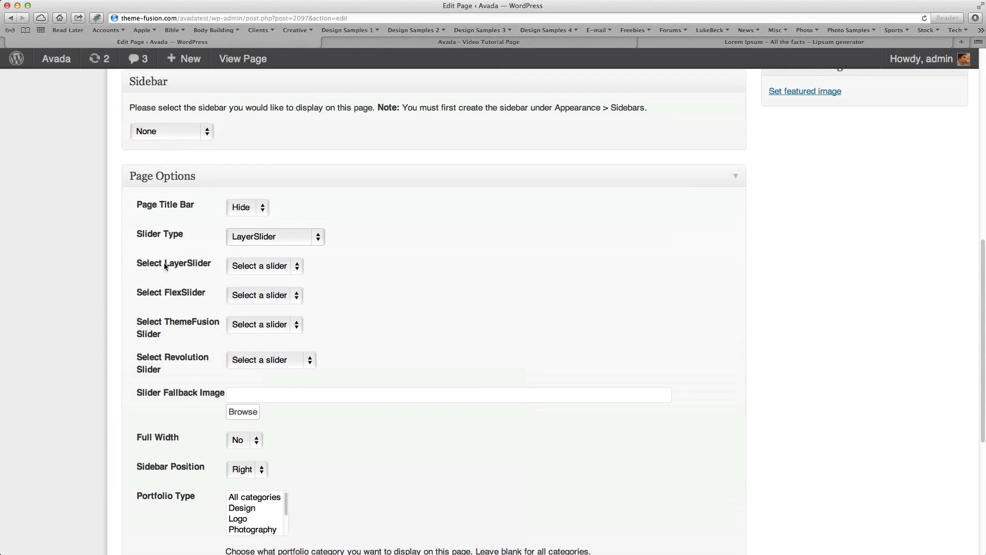
click(289, 270)
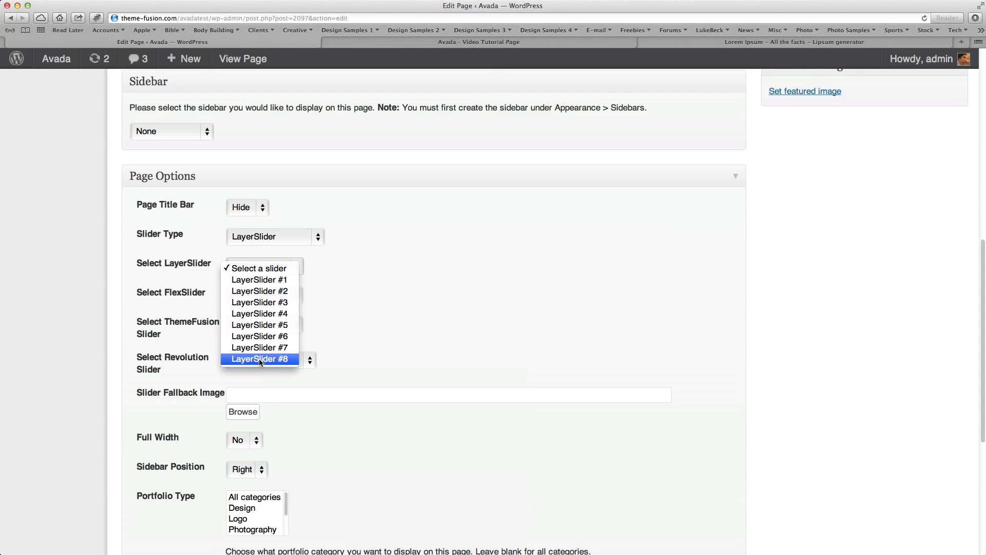
click(259, 358)
Update the Video Tutorial Page to publish its slider selection.
scroll(359, 334, up, 1)
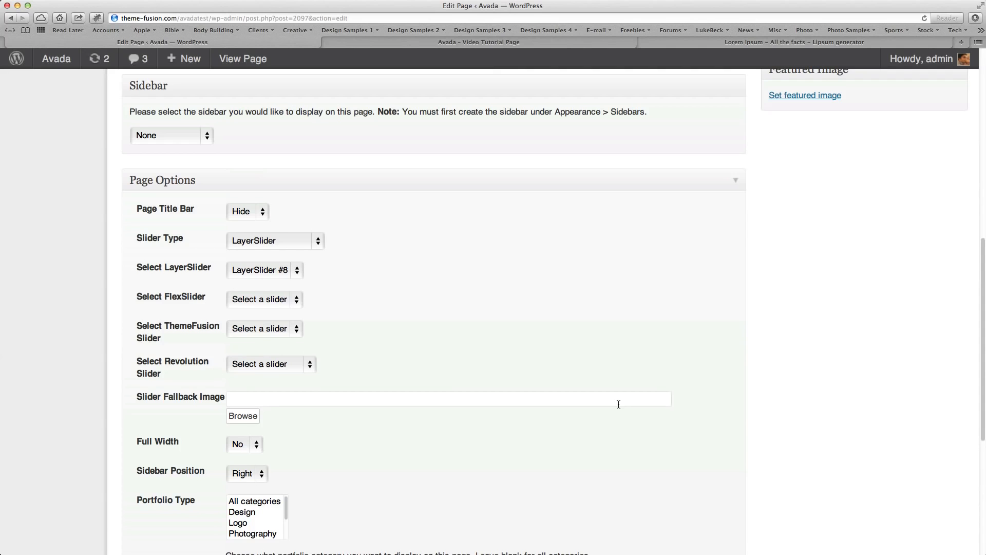
scroll(617, 402, up, 10)
click(923, 250)
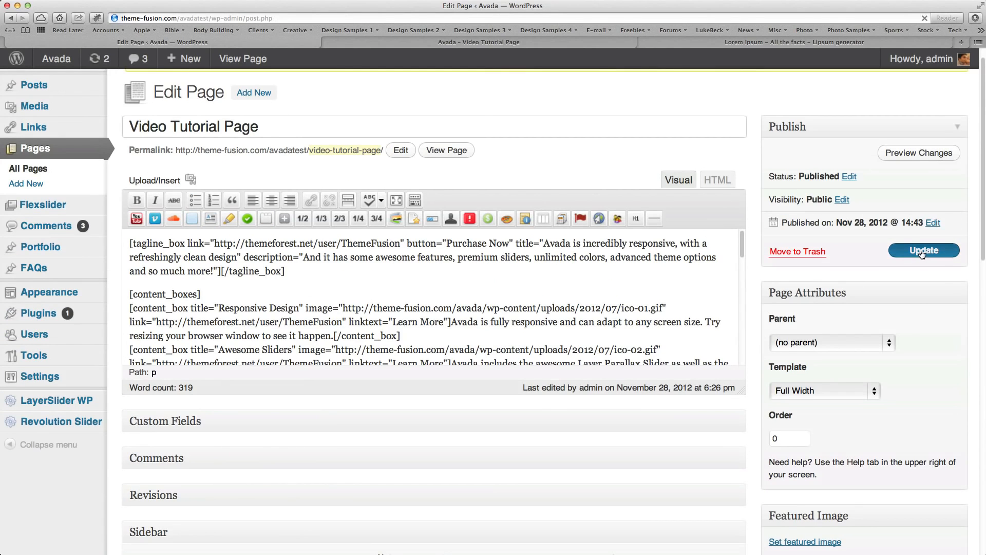
Reload the live Video Tutorial Page and advance through the slides to check the LayerSlider's animations.
key(ctrl+Tab)
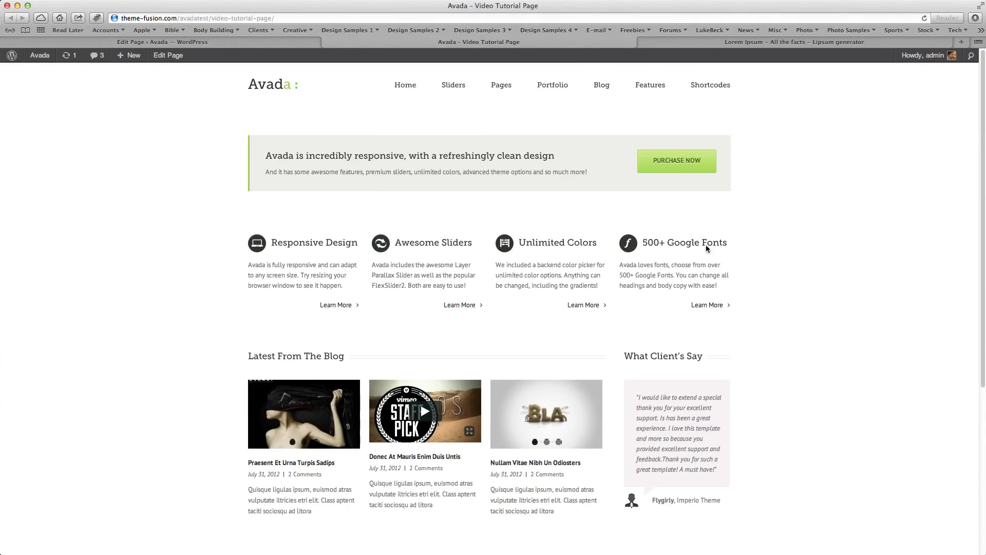
key(super+r)
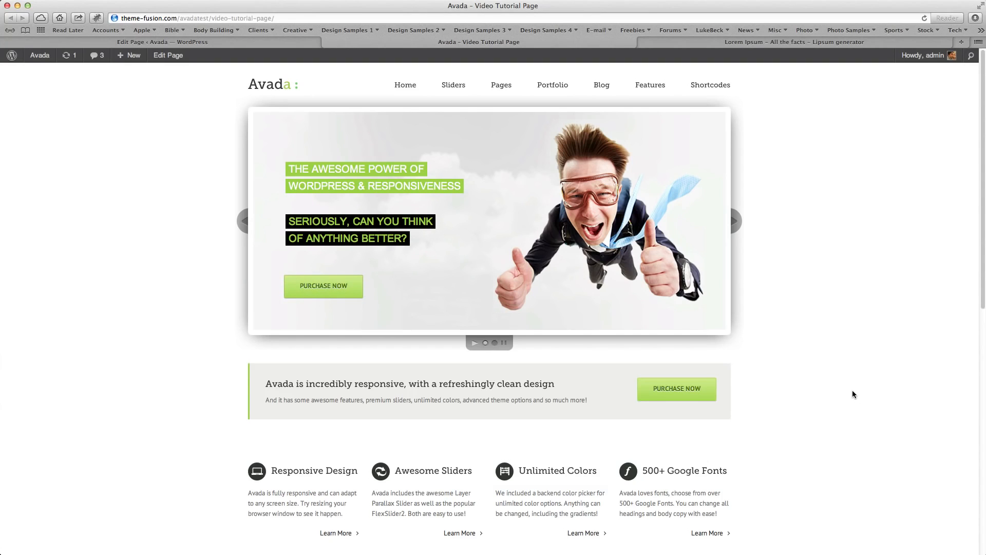
click(735, 222)
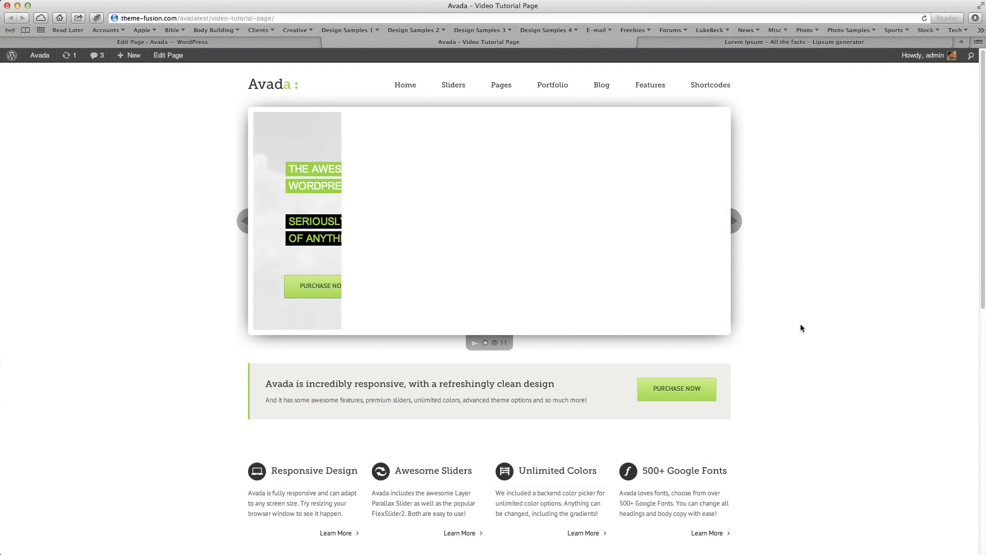
click(735, 226)
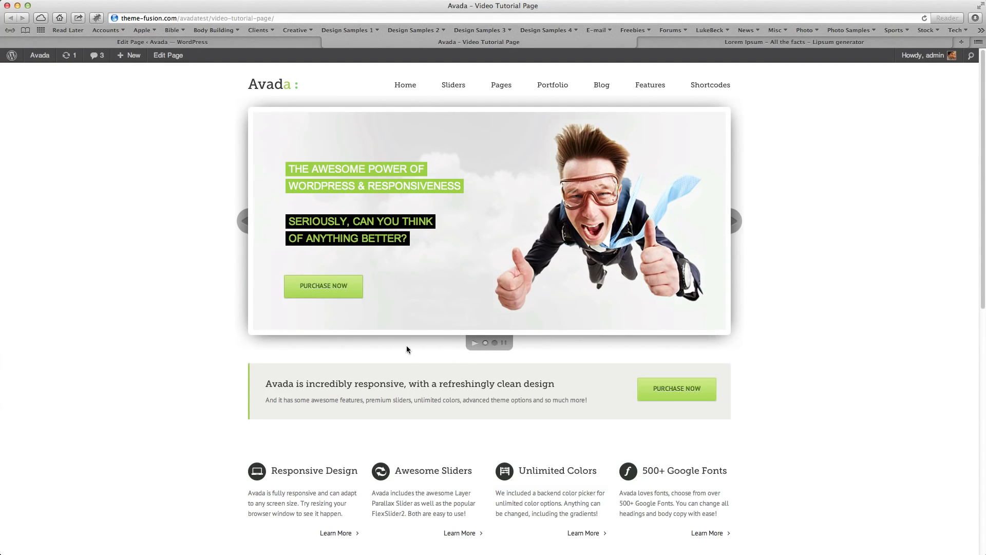
click(735, 224)
Highlight the shortcode of the slider with ID 8 in the LayerSlider list and open that slider for editing.
click(287, 43)
click(68, 421)
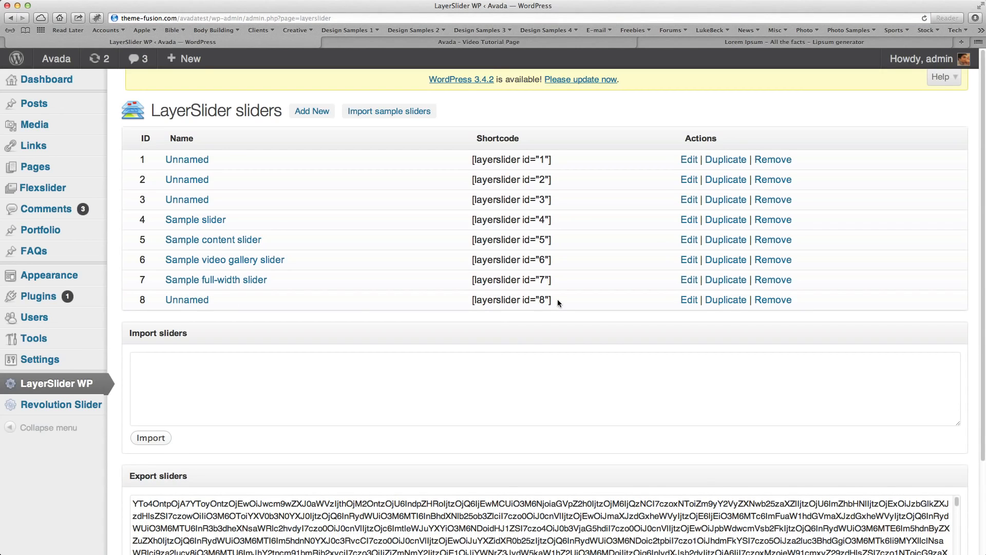
drag(559, 303, 470, 307)
click(208, 301)
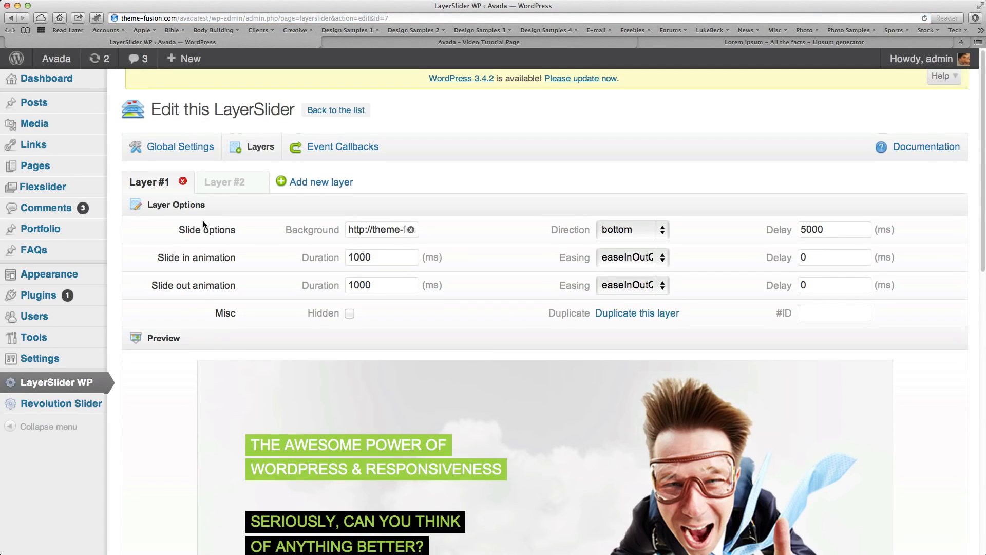
Inspect Layer #2's options and preview, and return to Layer #1.
click(220, 183)
scroll(158, 446, down, 3)
scroll(197, 445, down, 3)
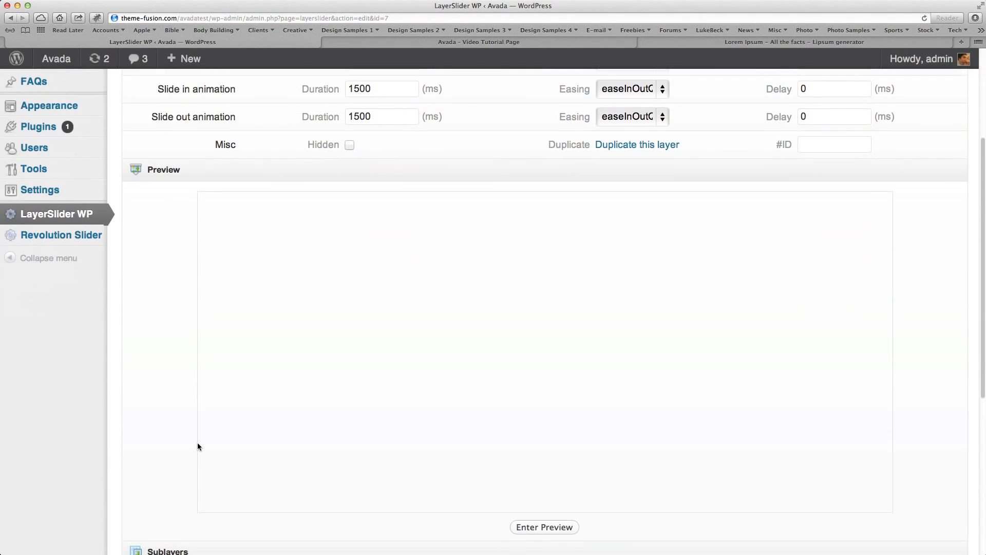
scroll(197, 446, up, 6)
click(160, 186)
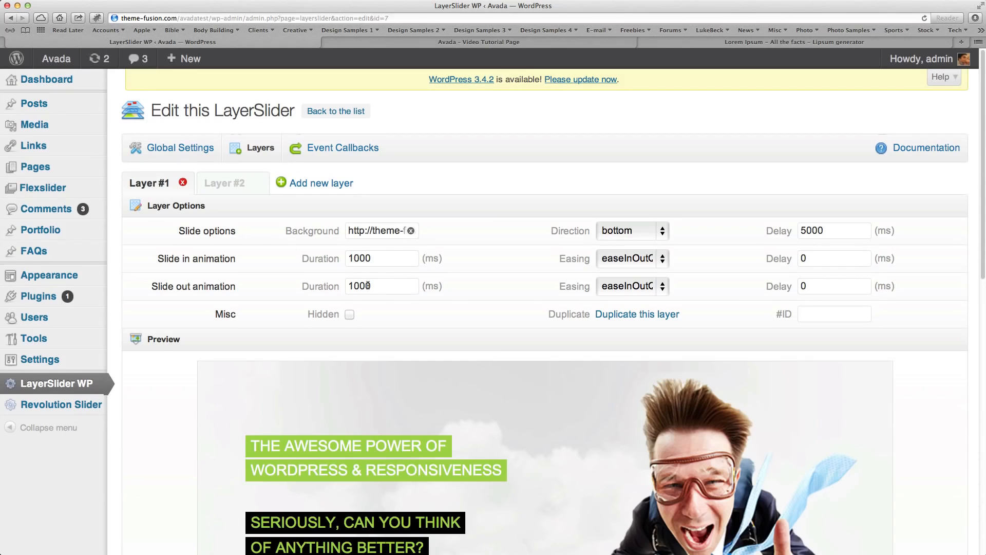
Return to the live Video Tutorial Page and advance the slider to its next slide.
click(537, 43)
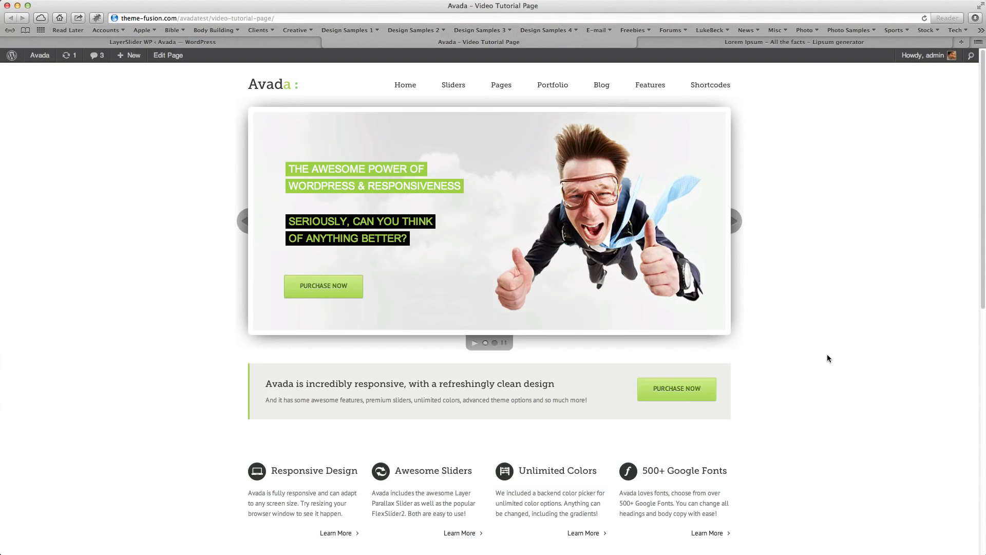
click(738, 226)
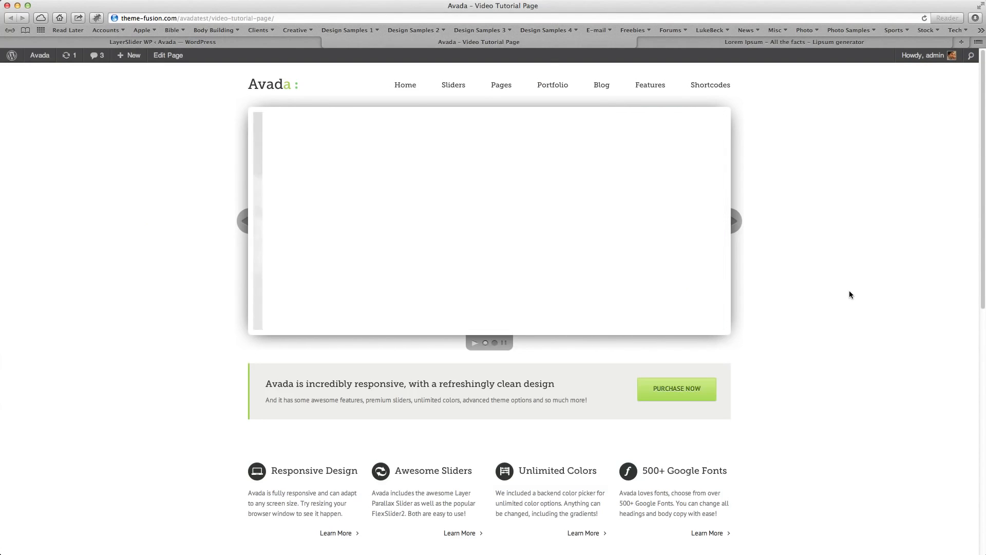